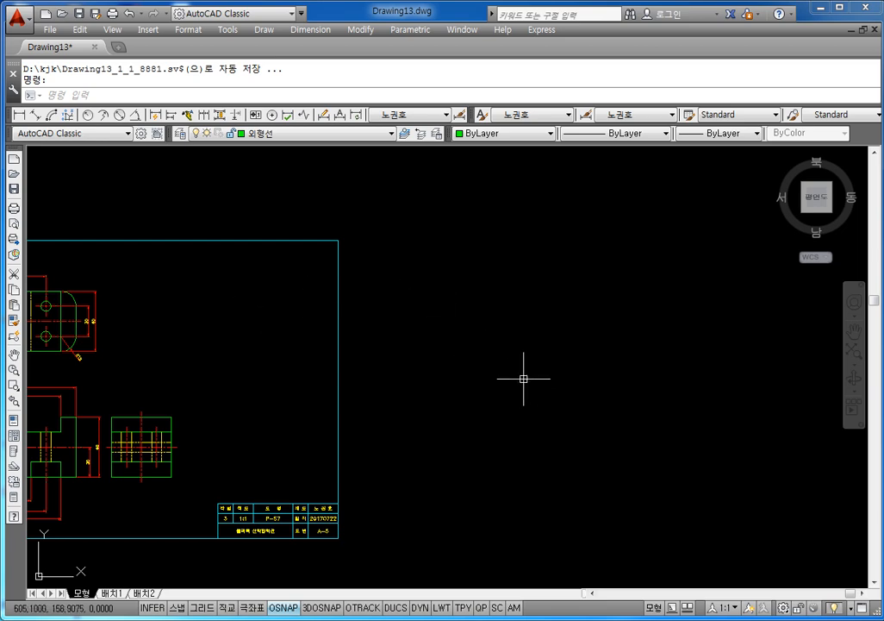
# Step: Set the snap style to isometric with a vertical spacing of 10
pyautogui.moveTo(523, 375); pyautogui.dragTo(456, 377, button='middle')
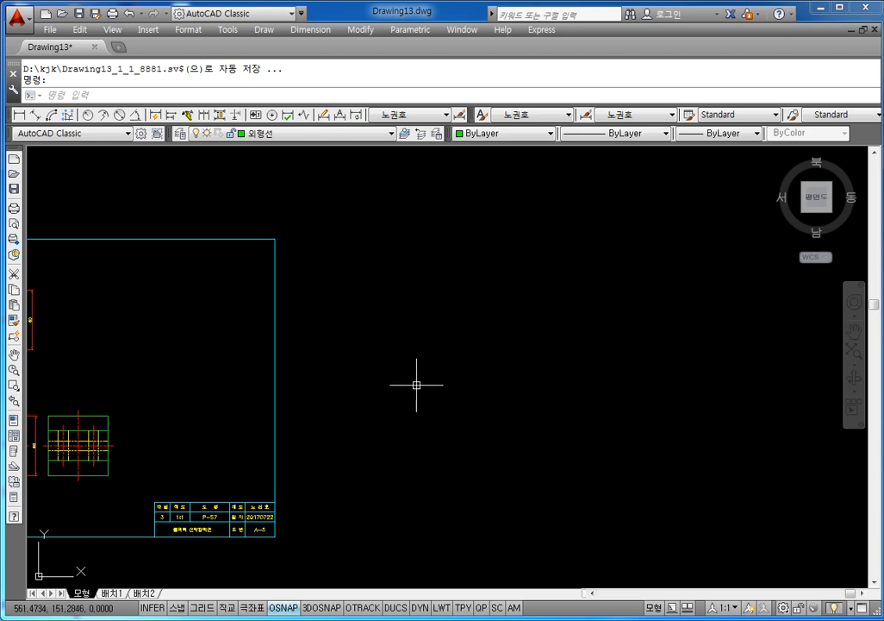
pyautogui.press('Escape')
pyautogui.press('Escape')
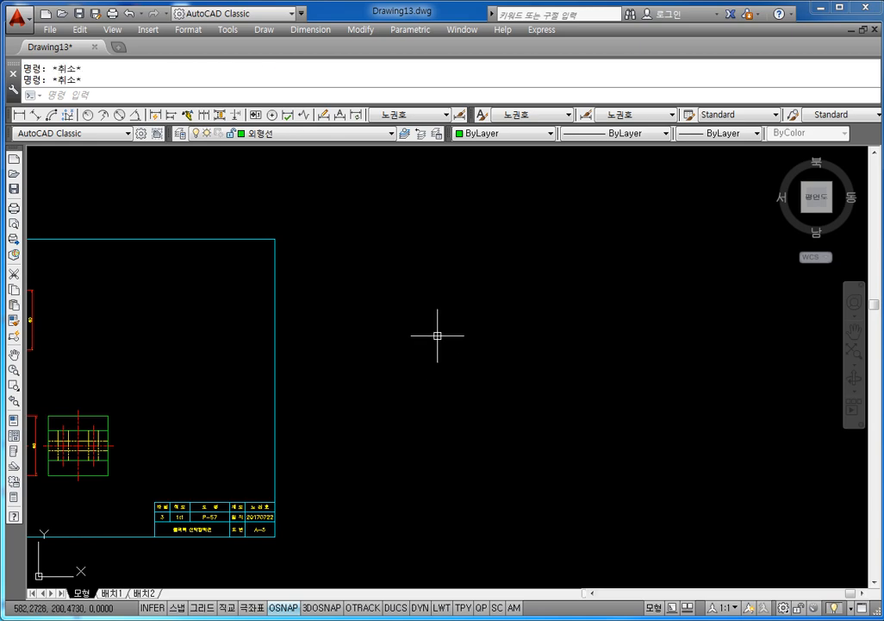
pyautogui.write('SN')
pyautogui.press('BackSpace')
pyautogui.press('BackSpace')
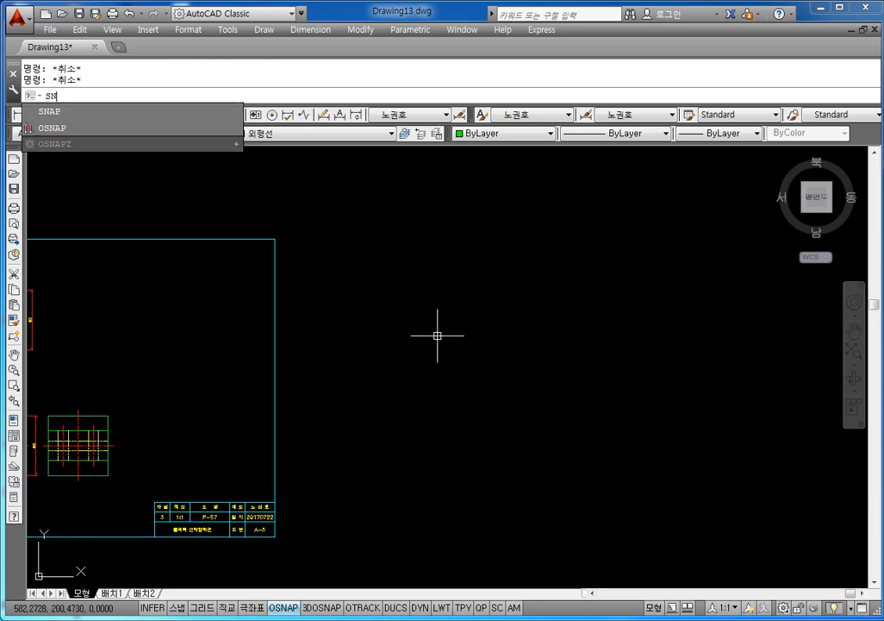
pyautogui.press('BackSpace')
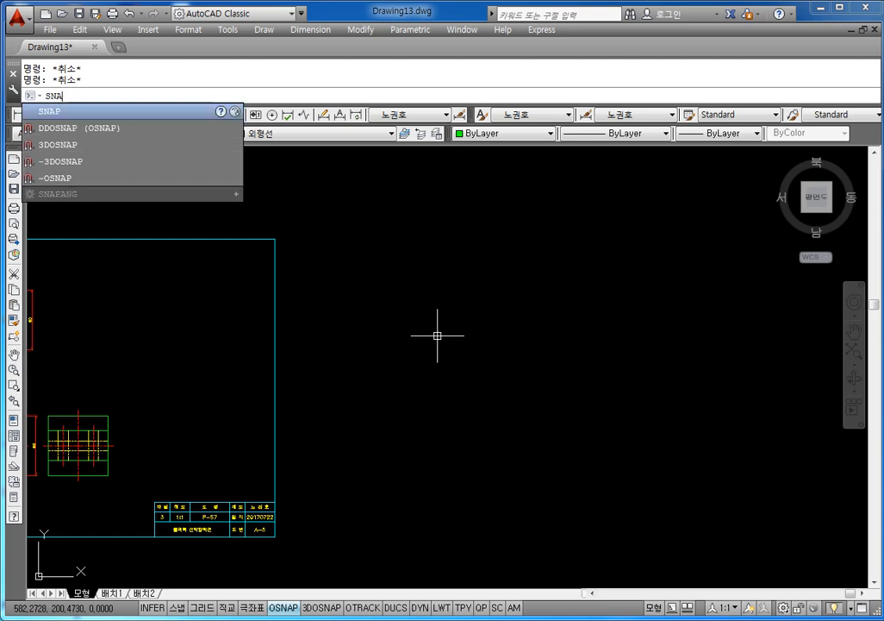
pyautogui.write('P')
pyautogui.press('Return')
pyautogui.write('S')
pyautogui.press('Return')
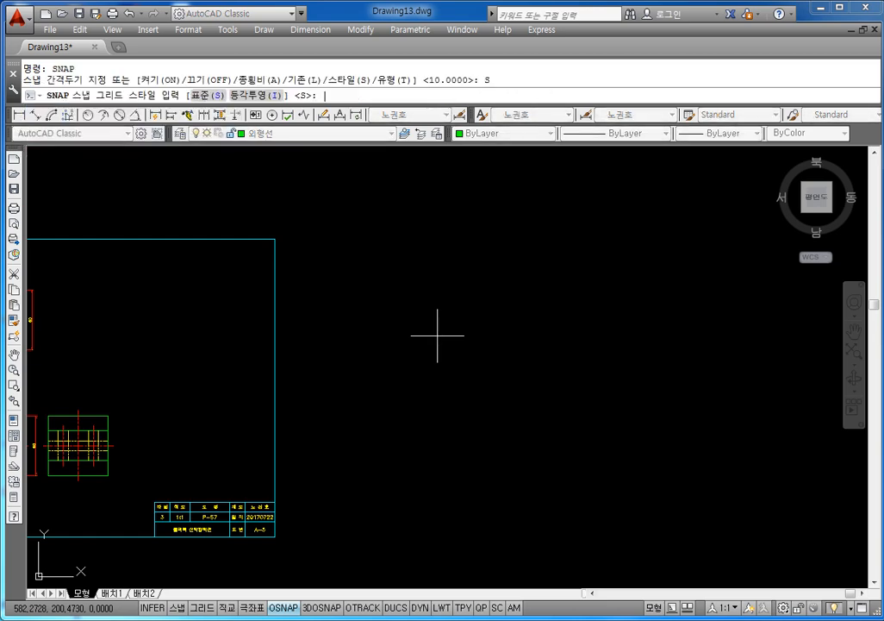
pyautogui.write('I')
pyautogui.press('Return')
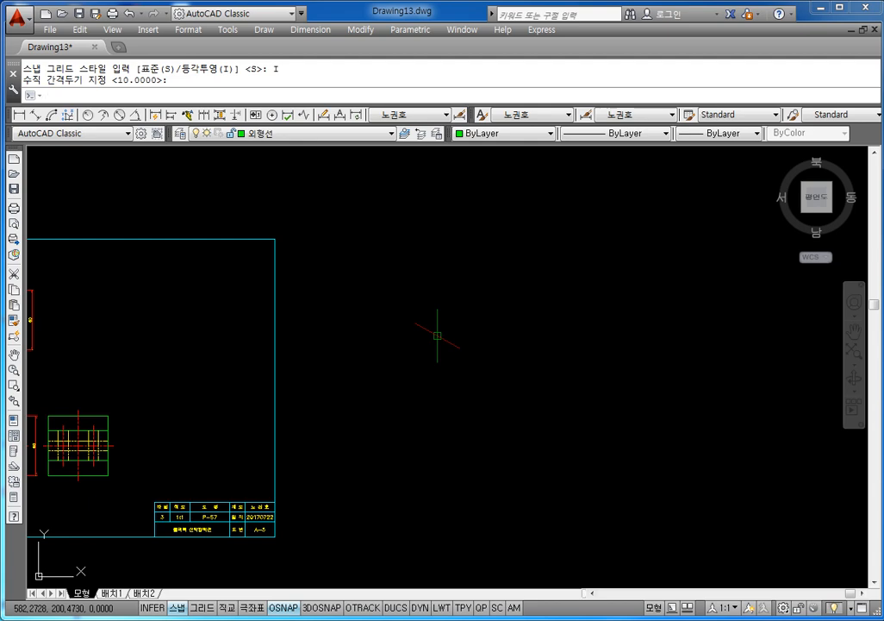
pyautogui.press('Return')
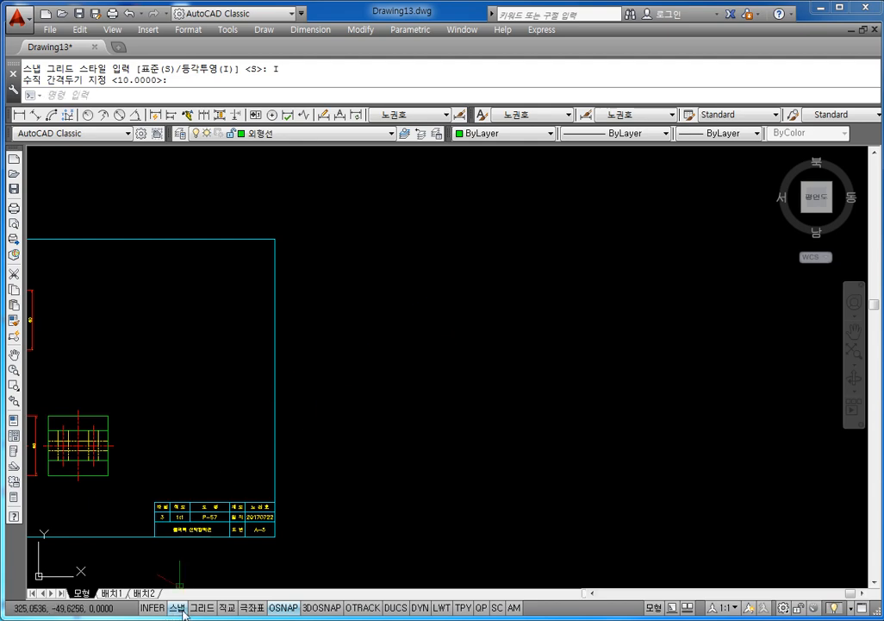
# Step: Turn grid snap off while keeping the isometric crosshair
pyautogui.click(178, 608)
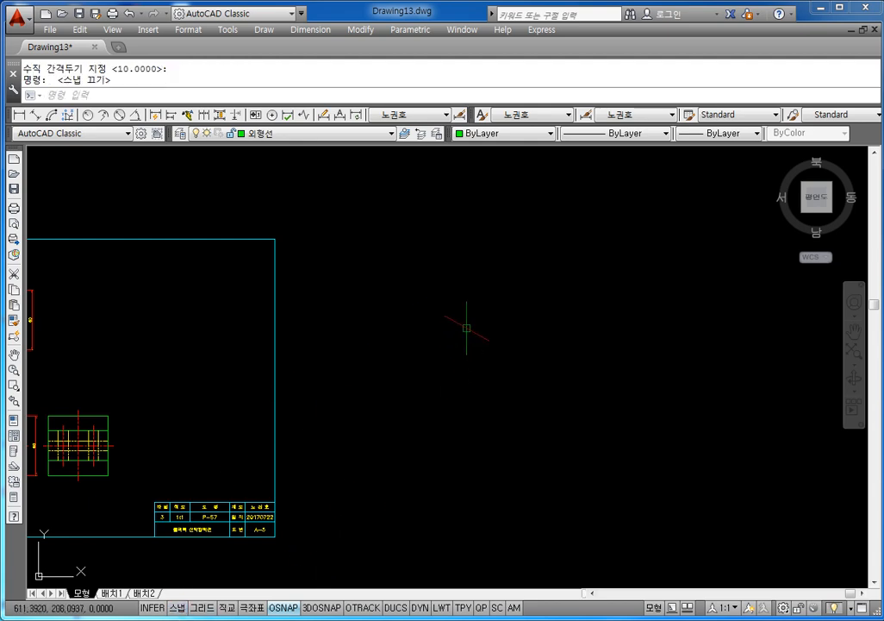
pyautogui.press('F9')
pyautogui.press('F9')
# Step: With ortho on, draw connected lines in the empty area beside the drawing border: 60 straight down, then 120 at 330°
pyautogui.write('L')
pyautogui.press('Return')
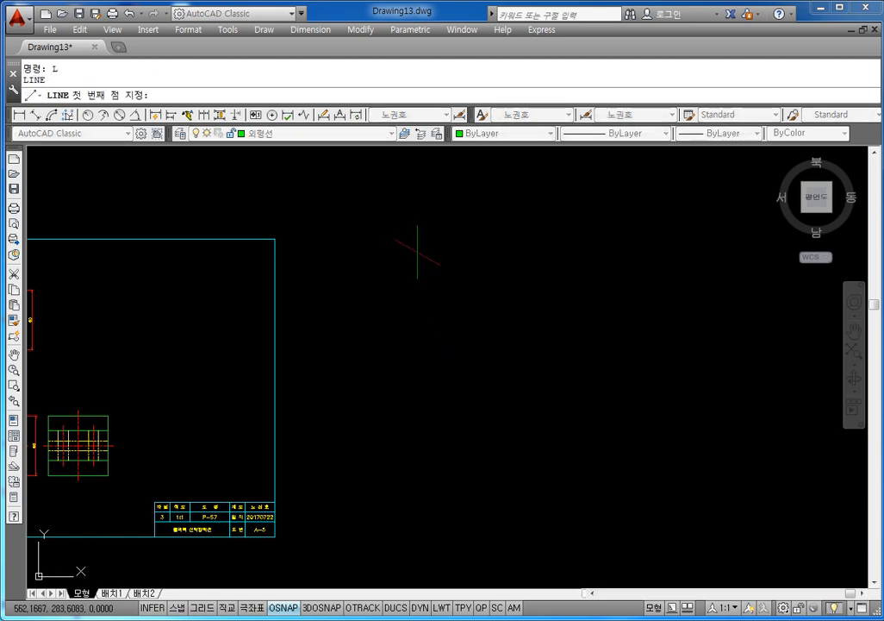
pyautogui.click(417, 252)
pyautogui.press('F8')
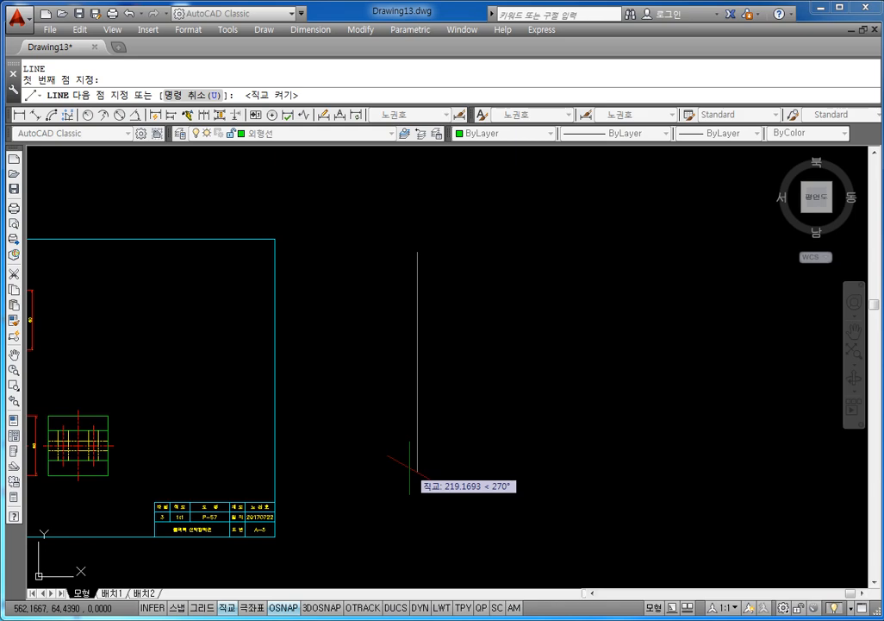
pyautogui.write('60')
pyautogui.press('Return')
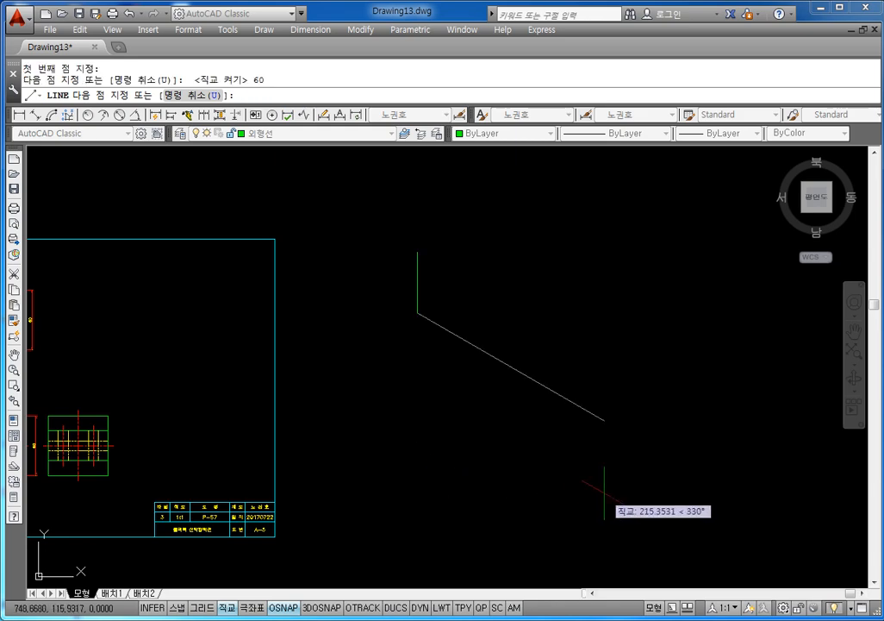
pyautogui.write('120')
pyautogui.press('Return')
# Step: Close the left isometric face with a 60 line straight up and a 120 line back to the start point
pyautogui.write('6')
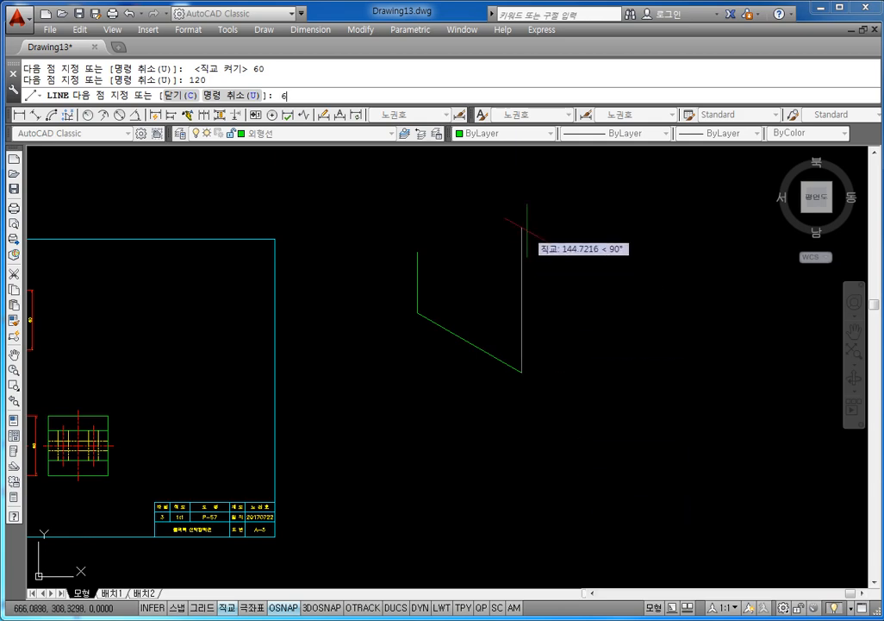
pyautogui.write('0')
pyautogui.press('Return')
pyautogui.write('120')
pyautogui.press('Return')
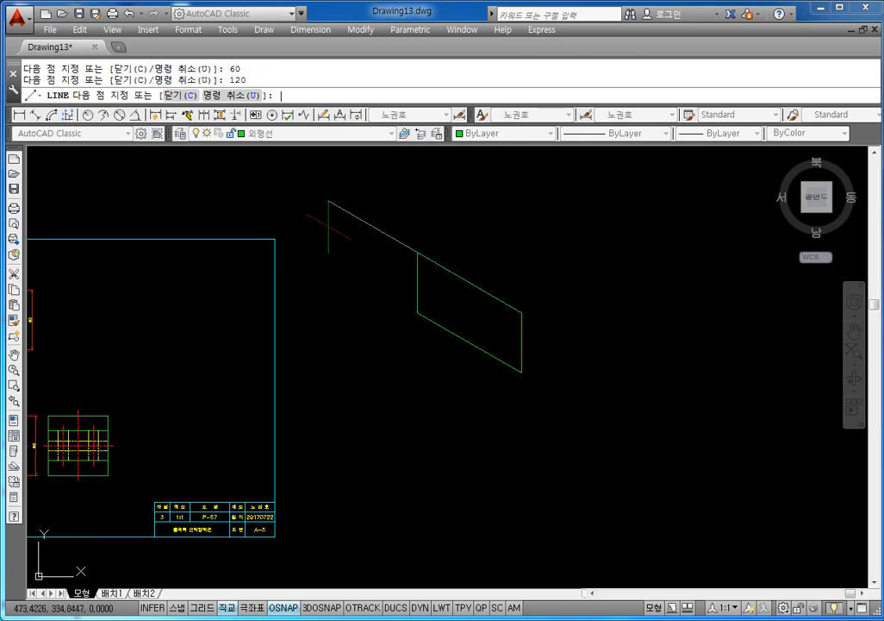
pyautogui.press('Escape')
pyautogui.press('Escape')
pyautogui.press('Escape')
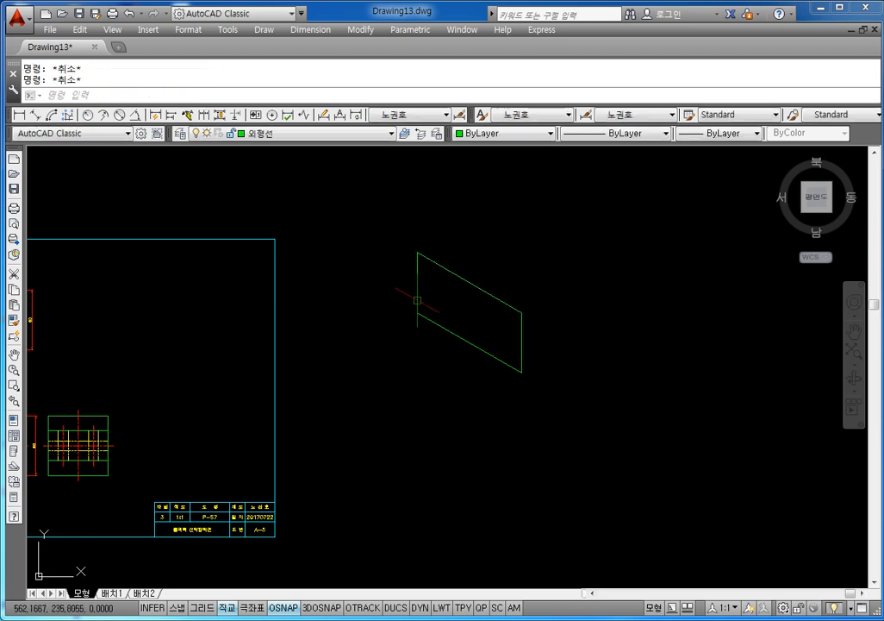
# Step: Switch to the top isoplane and draw a 60 line at 30° from the left face's upper front corner
pyautogui.scroll(4, 508, 300)
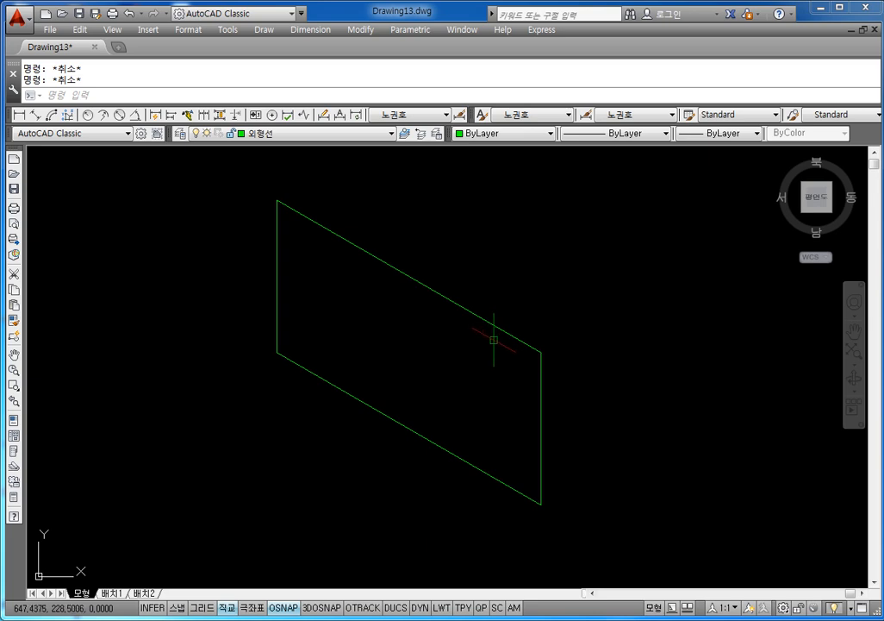
pyautogui.moveTo(513, 356)
pyautogui.mouseDown(button='middle')
pyautogui.moveTo(480, 340)
pyautogui.moveTo(471, 360)
pyautogui.mouseUp(button='middle')
pyautogui.press('F5')
pyautogui.press('Escape')
pyautogui.write('L')
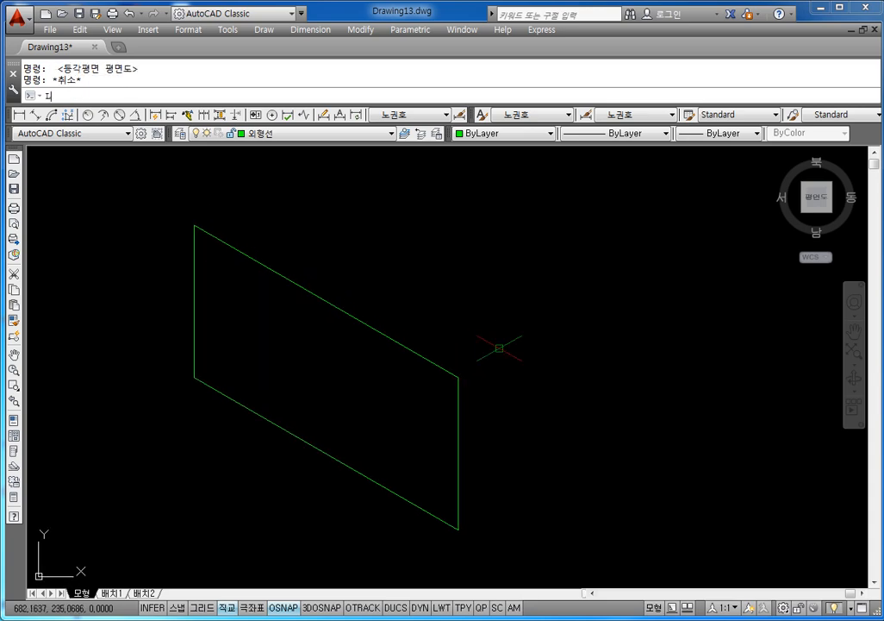
pyautogui.press('Return')
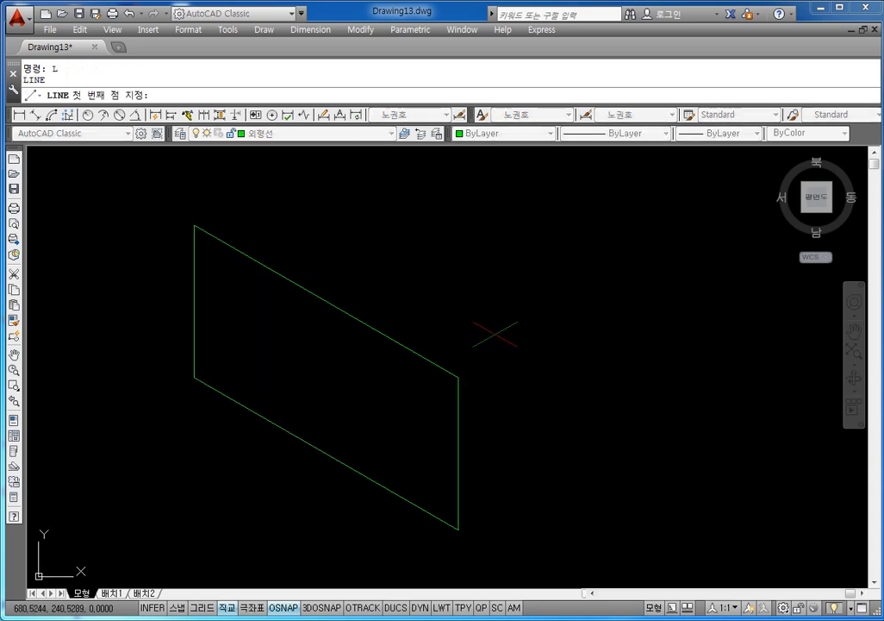
pyautogui.click(458, 377)
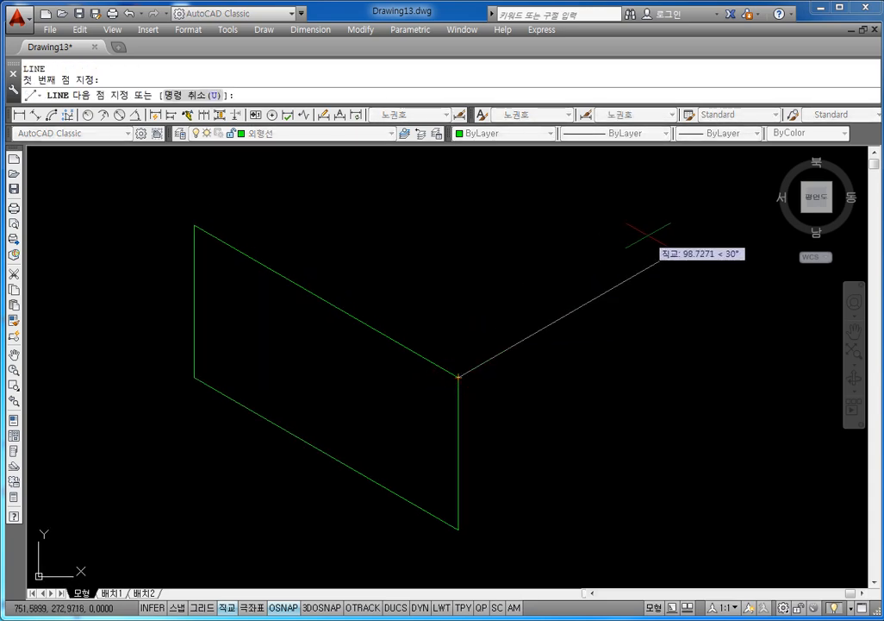
pyautogui.press('Return')
pyautogui.moveTo(547, 245); pyautogui.dragTo(546, 258, button='middle')
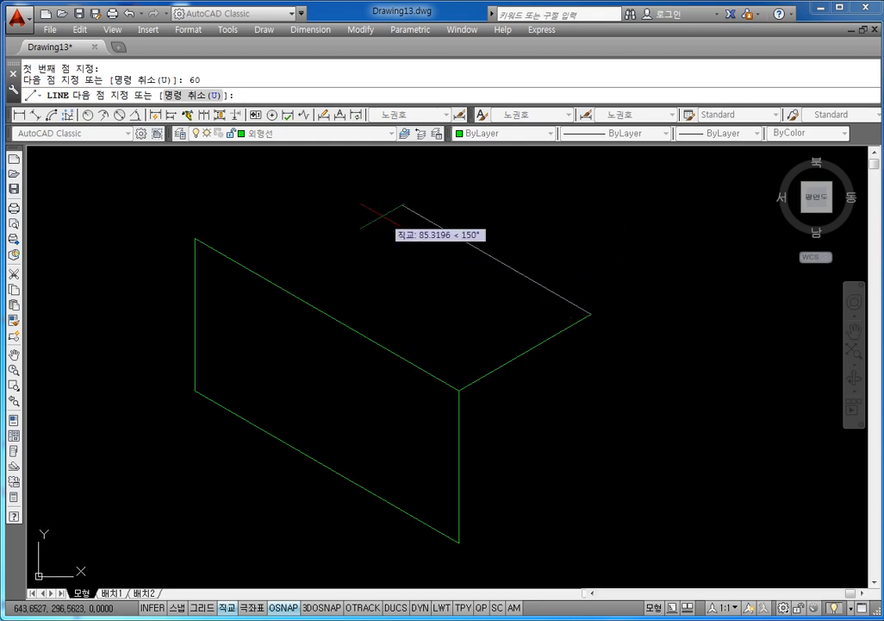
# Step: Complete the top face with a 120 line at 150° and a 60 line at 210° back to the left face
pyautogui.write('120')
pyautogui.press('Return')
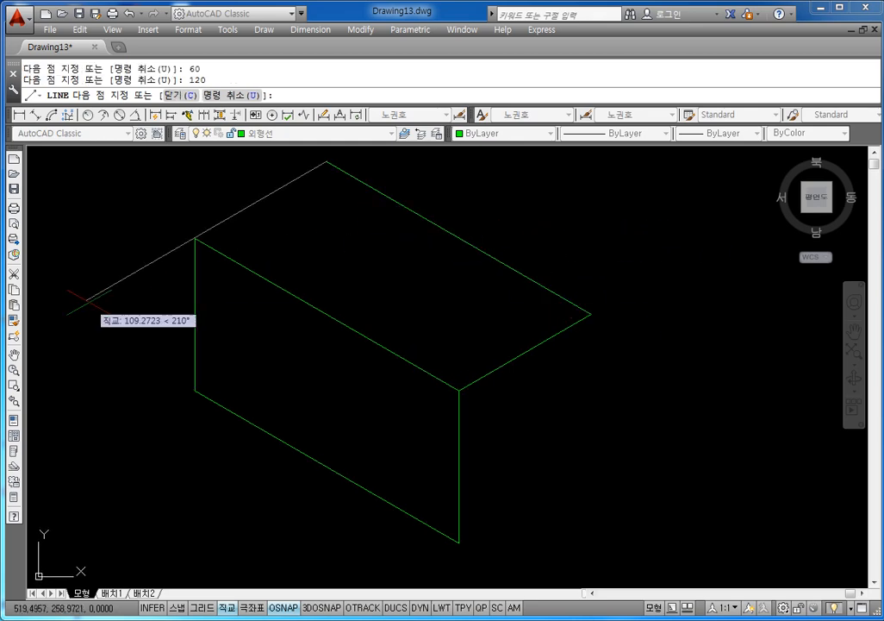
pyautogui.write('60')
pyautogui.press('Return')
pyautogui.press('Escape')
pyautogui.scroll(-5, 286, 341)
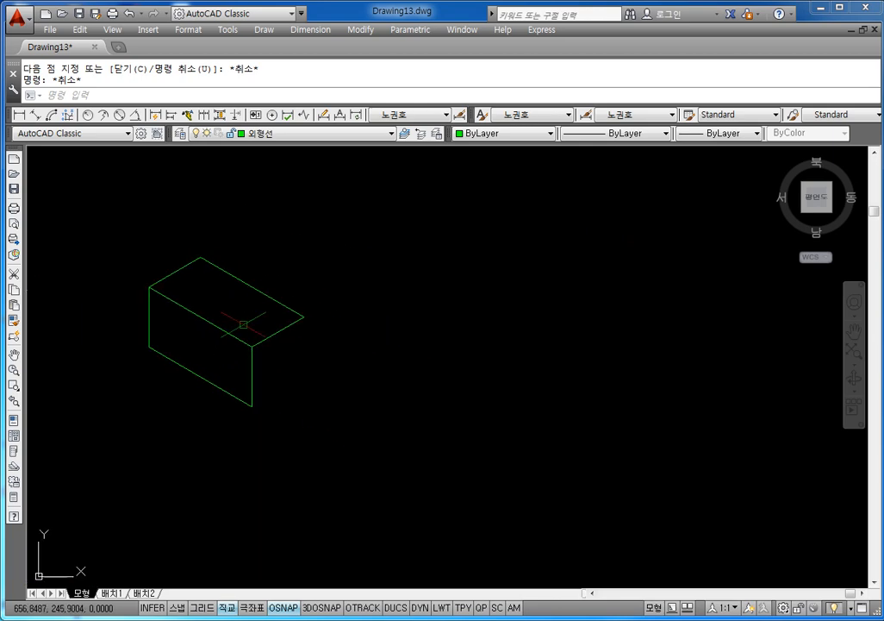
pyautogui.moveTo(241, 319); pyautogui.dragTo(287, 319, button='middle')
pyautogui.press('Escape')
pyautogui.write('l')
pyautogui.press('Return')
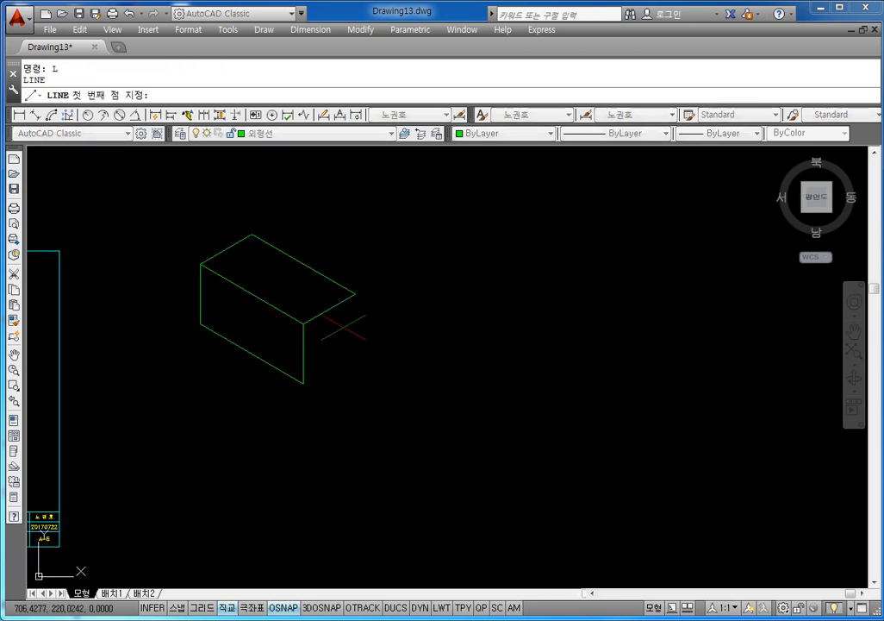
pyautogui.press('Escape')
# Step: Switch to the right isoplane and draw the right face: 60 down from the top face's outer corner, then to the left face's lower front corner
pyautogui.press('F5')
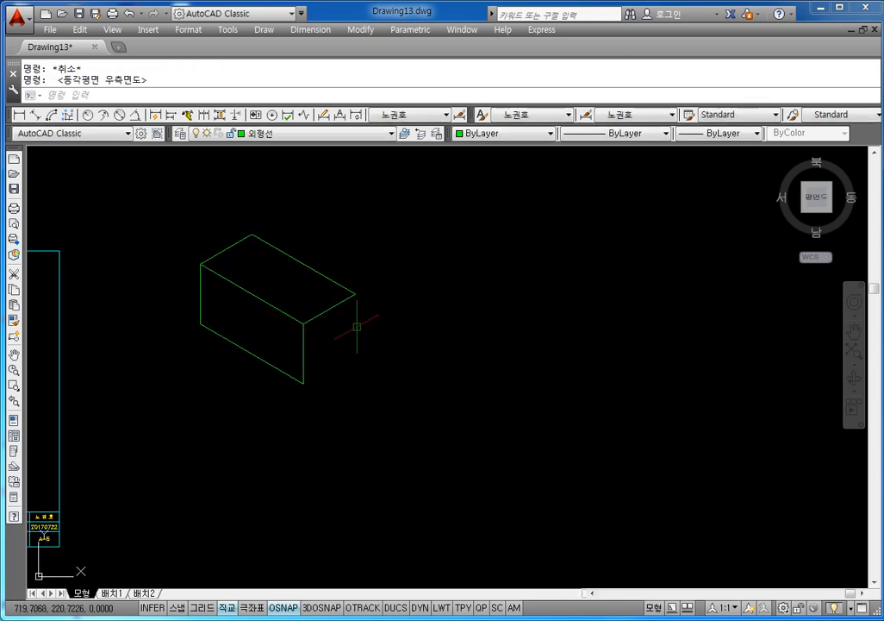
pyautogui.press('Escape')
pyautogui.write('l')
pyautogui.press('Return')
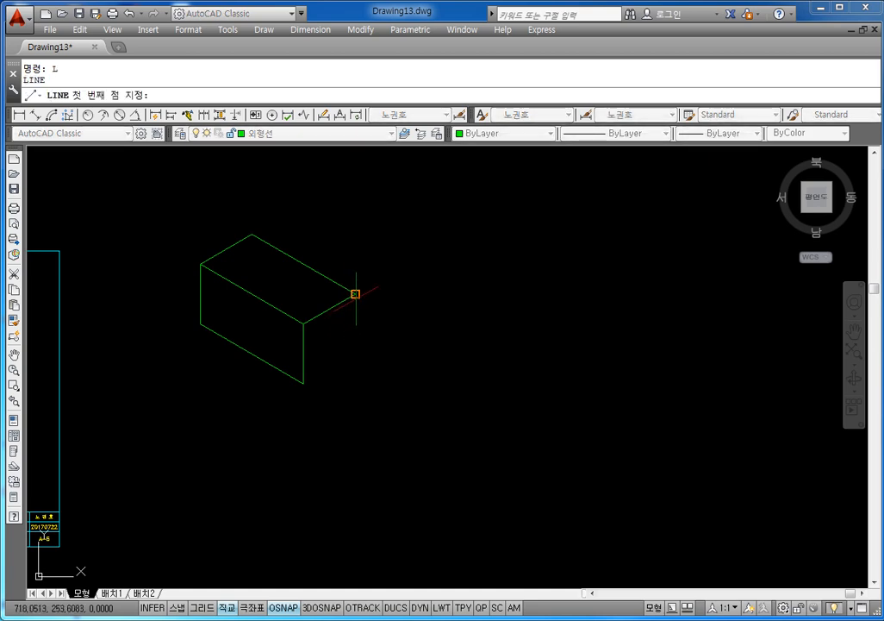
pyautogui.click(353, 295)
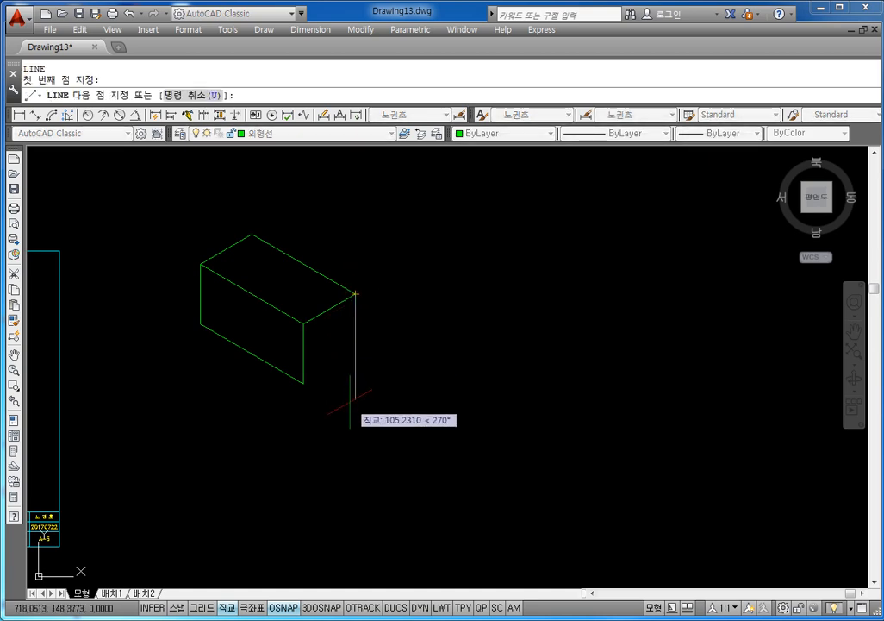
pyautogui.write('60')
pyautogui.press('Return')
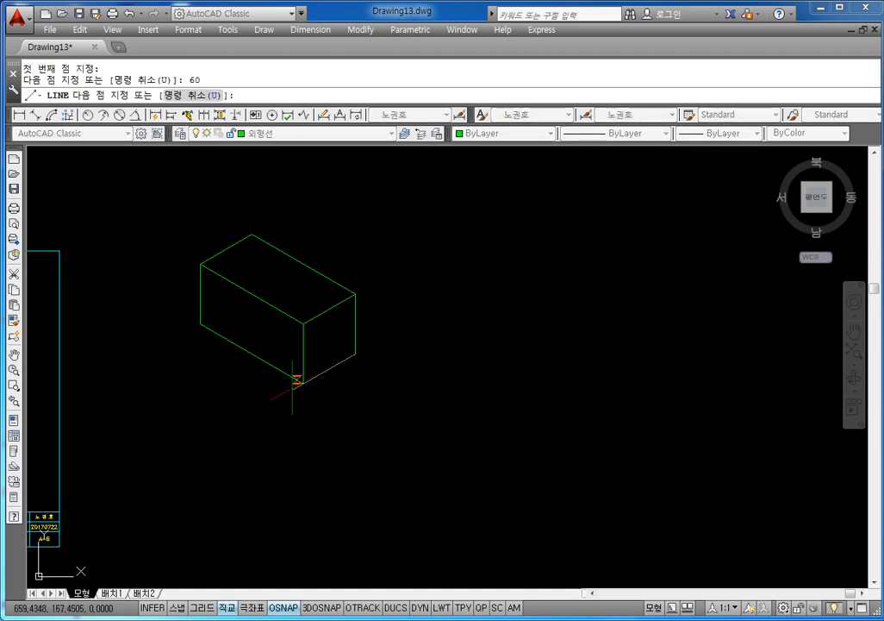
pyautogui.click(302, 382)
pyautogui.press('Escape')
# Step: Switch to the left isoplane and draw a 15 line at 150° from the midpoint of the left face's bottom edge
pyautogui.moveTo(250, 318); pyautogui.dragTo(314, 344, button='middle')
pyautogui.scroll(2, 315, 343)
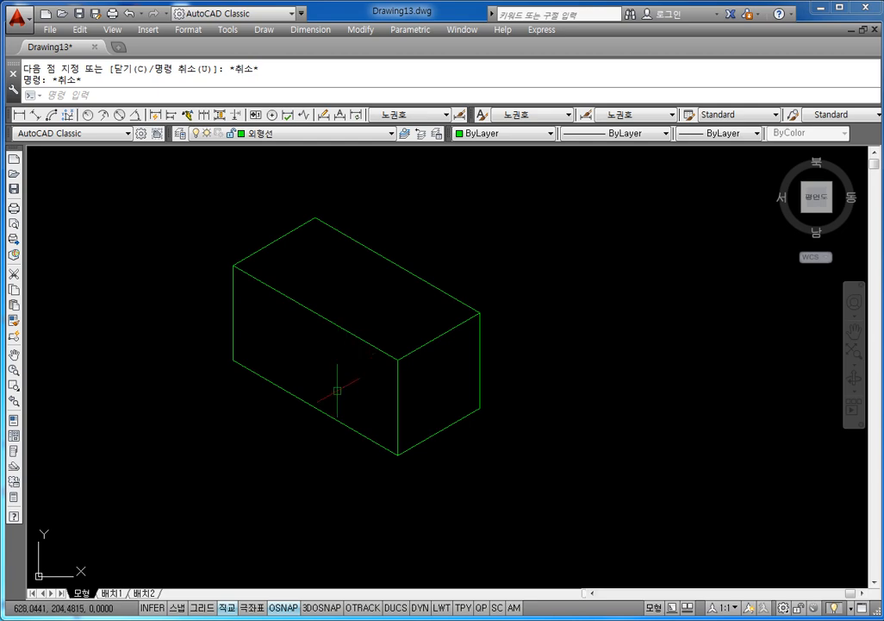
pyautogui.press('Escape')
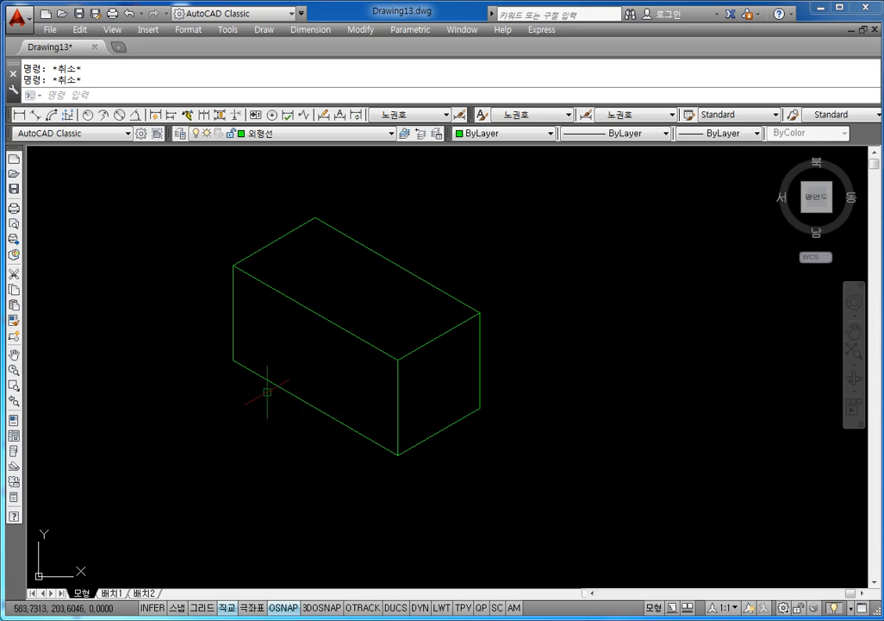
pyautogui.press('F5')
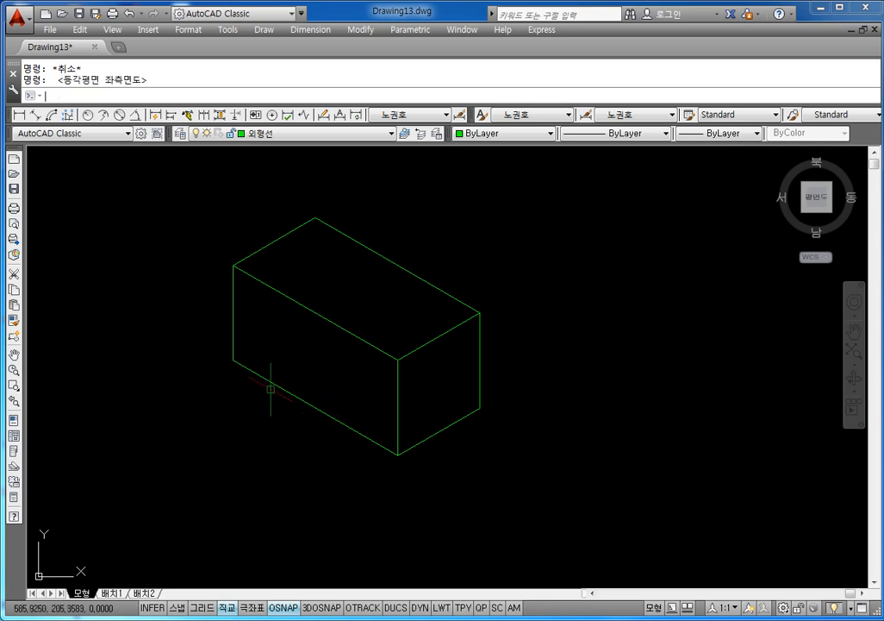
pyautogui.press('Escape')
pyautogui.press('Escape')
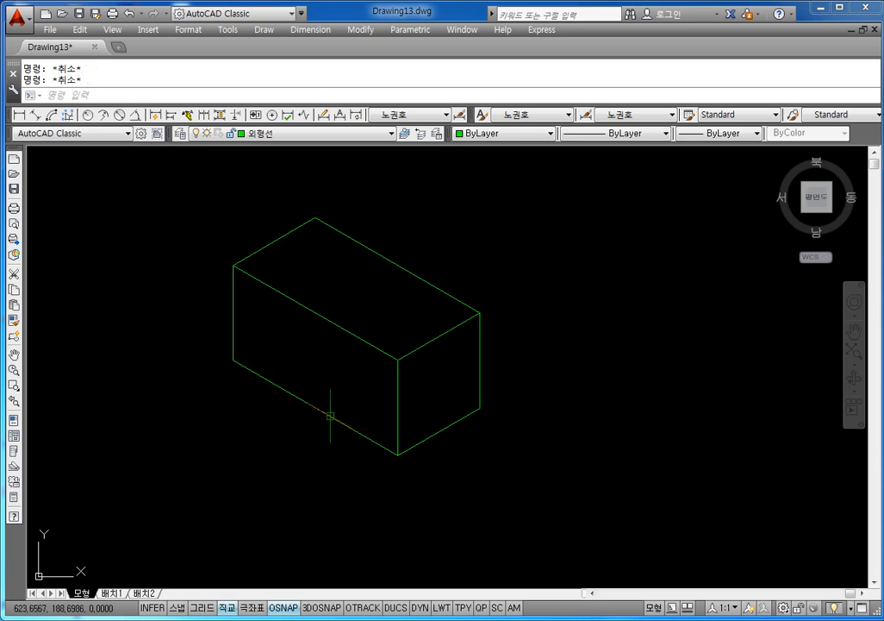
pyautogui.write('L')
pyautogui.press('Return')
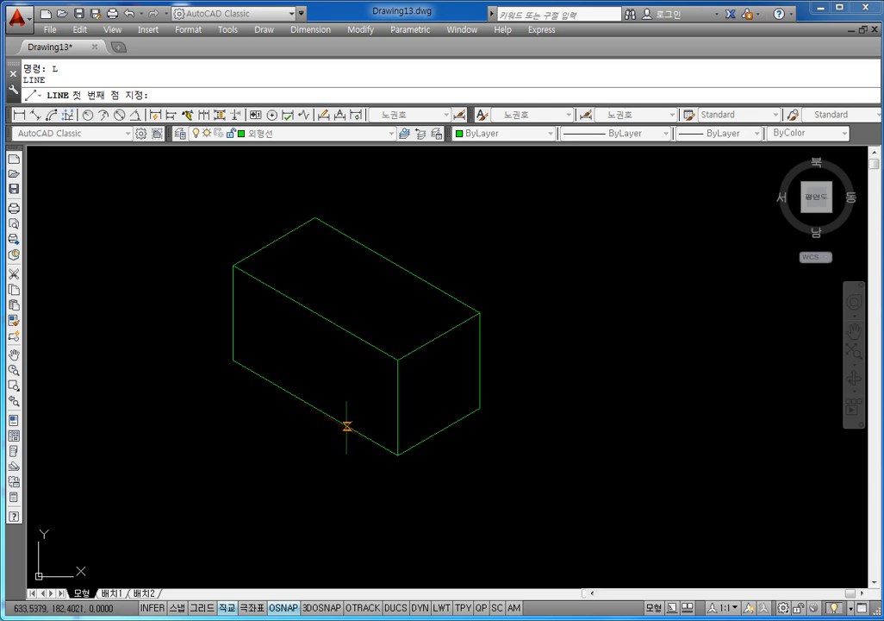
pyautogui.click(314, 408)
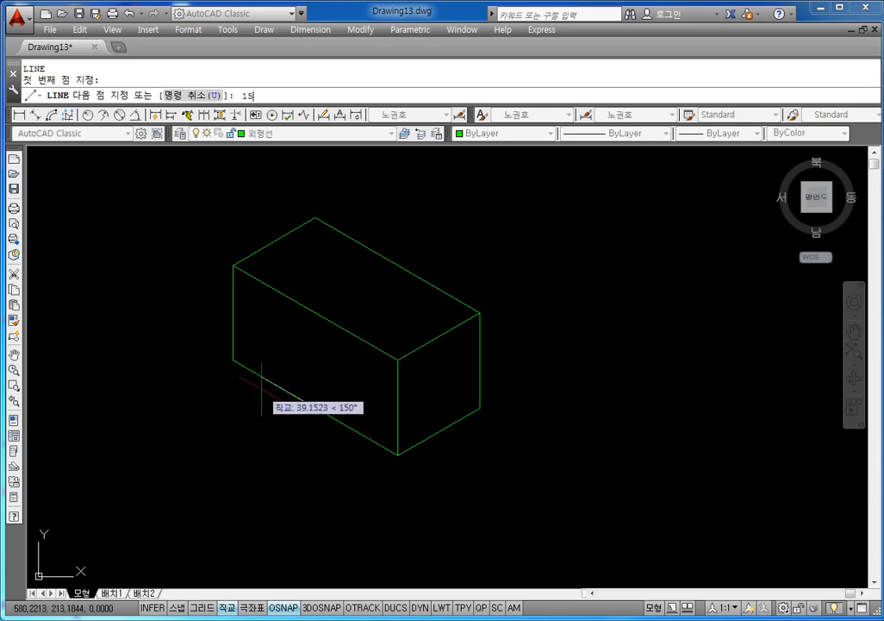
pyautogui.write('15')
pyautogui.press('Return')
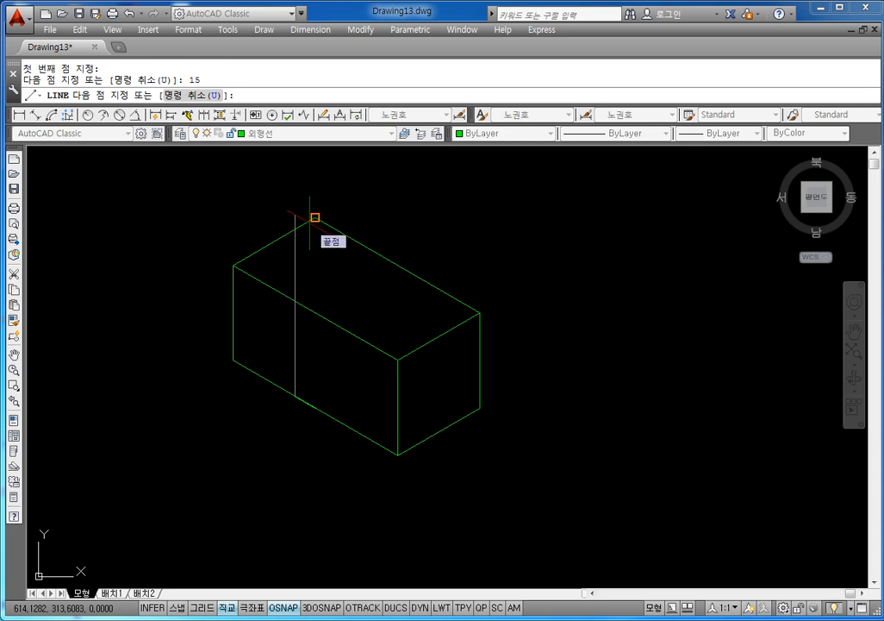
# Step: Continue the first notch outline on the left face: 15 up, 30 at 150° and 15 down to the bottom edge
pyautogui.write('15')
pyautogui.press('Return')
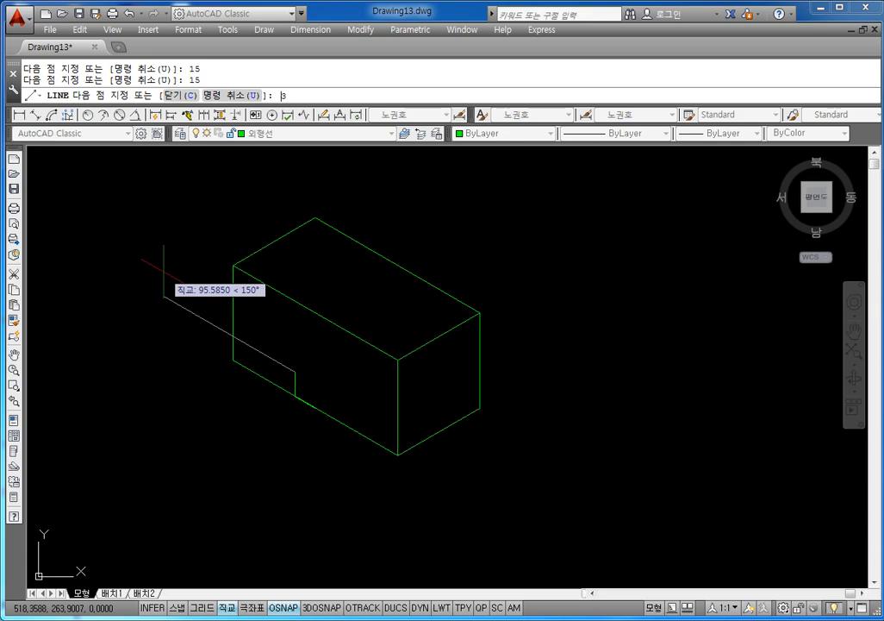
pyautogui.write('0')
pyautogui.press('Return')
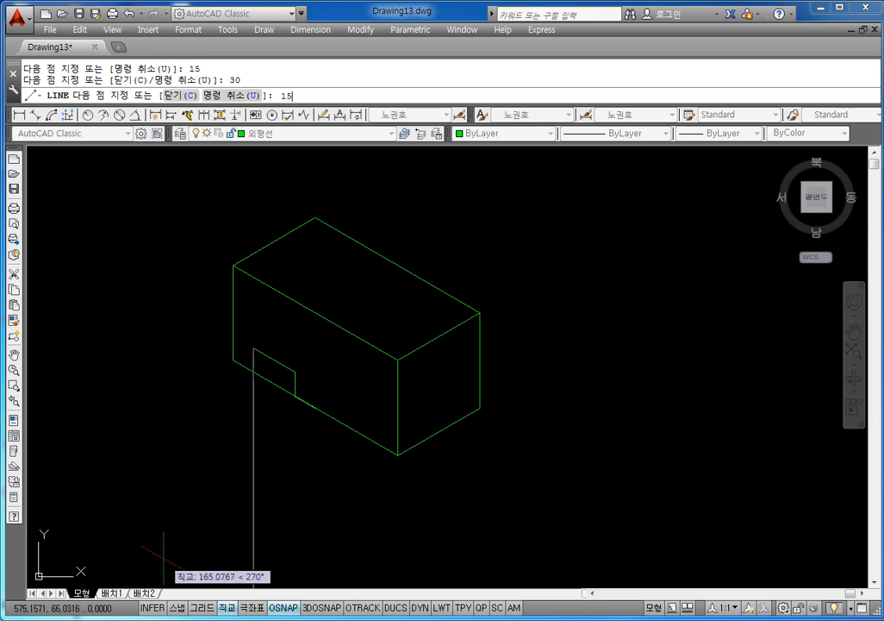
pyautogui.write('15')
pyautogui.press('Return')
pyautogui.press('Escape')
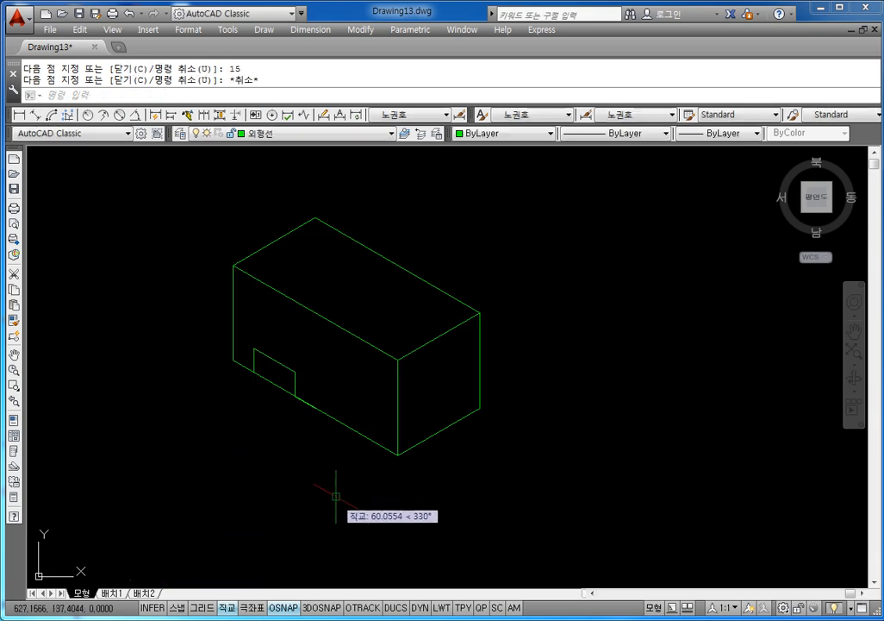
pyautogui.press('Escape')
pyautogui.press('Escape')
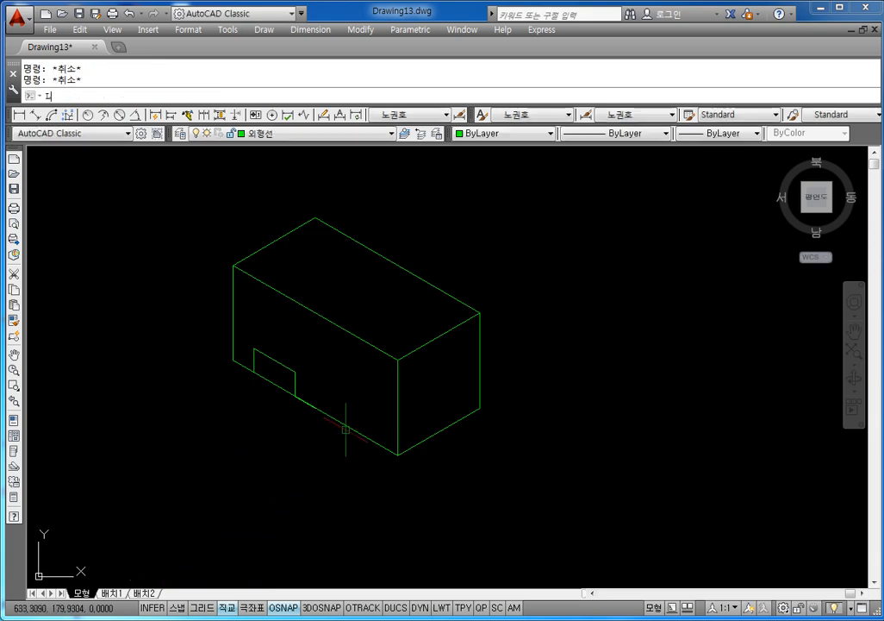
# Step: Draw a 15 line at 330° along the left face's bottom edge, starting from the edge's midpoint
pyautogui.write('l')
pyautogui.press('Return')
pyautogui.click(316, 407)
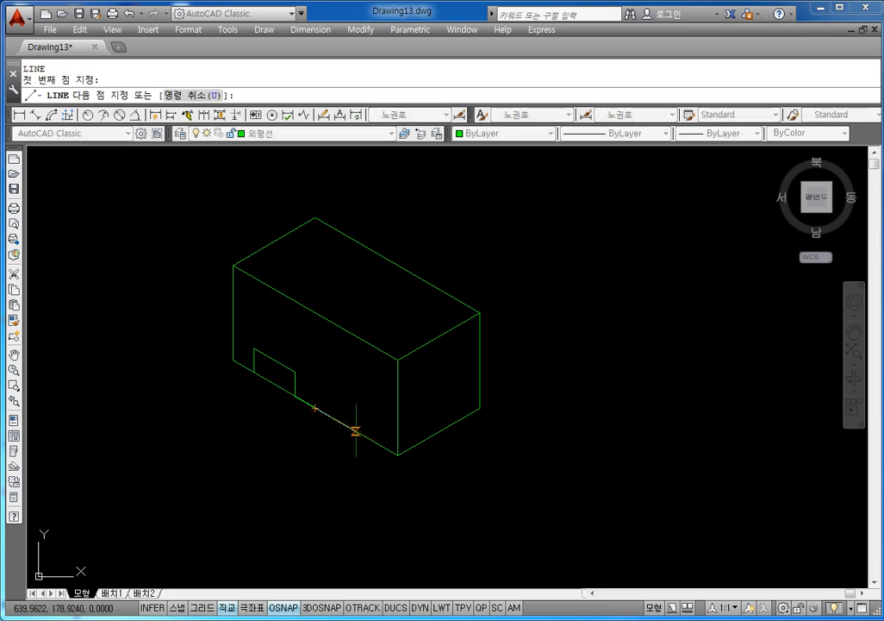
pyautogui.write('15')
pyautogui.press('Return')
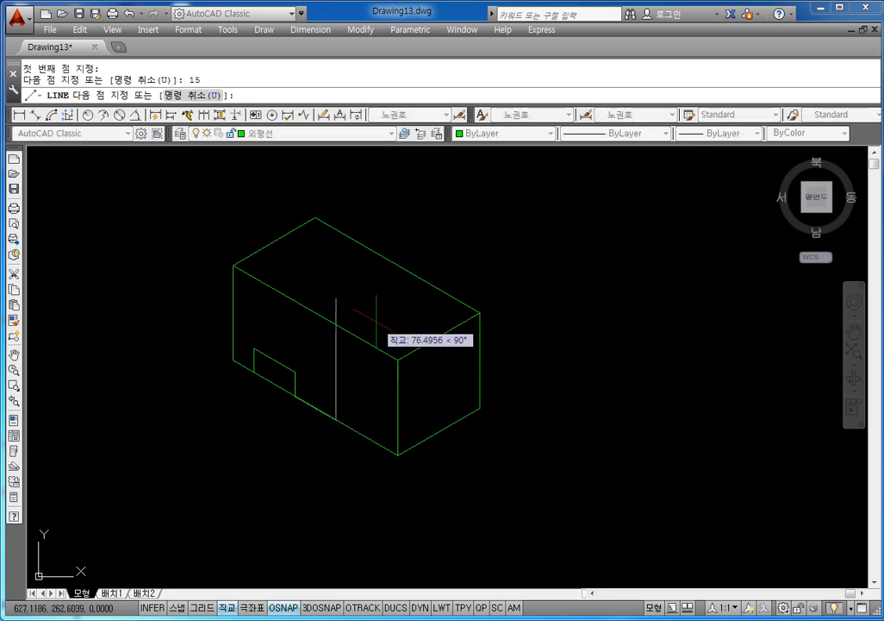
# Step: Continue with the second notch outline: 15 up, 30 at 330° and 15 down to the bottom edge
pyautogui.write('15')
pyautogui.press('Return')
pyautogui.write('30')
pyautogui.press('Return')
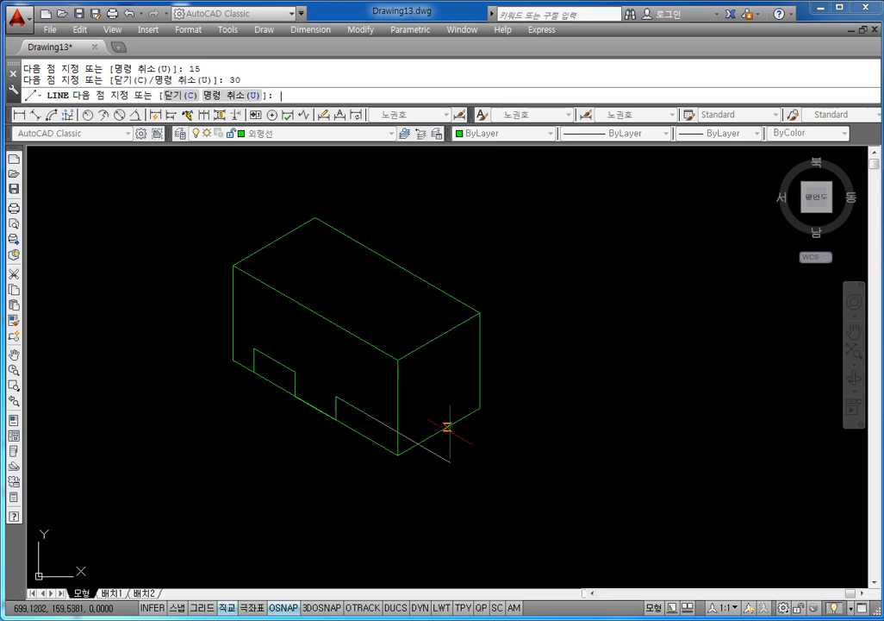
pyautogui.press('Return')
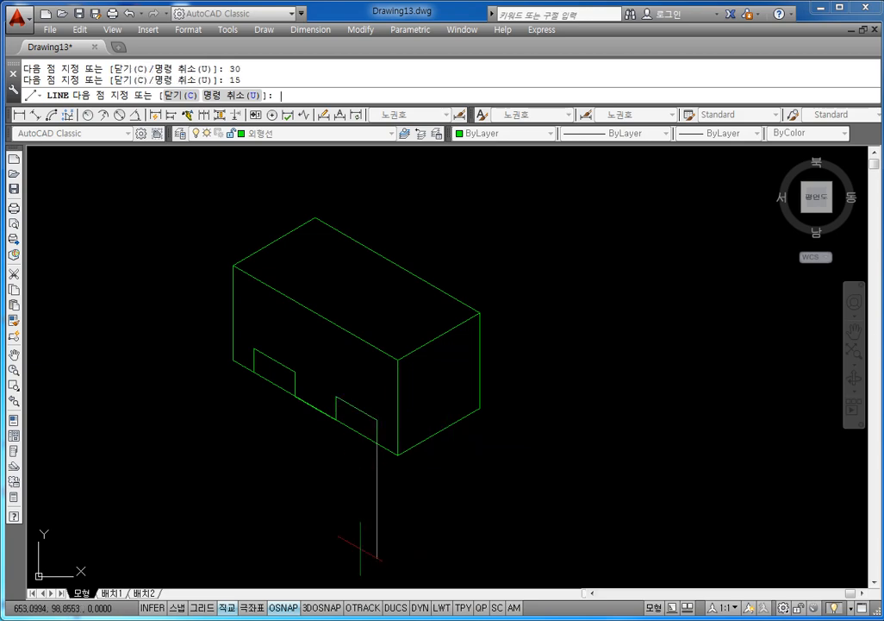
pyautogui.press('Escape')
pyautogui.press('Escape')
pyautogui.press('Escape')
# Step: Trim the left face's bottom edge across the openings of both notches
pyautogui.moveTo(314, 363); pyautogui.dragTo(326, 368, button='middle')
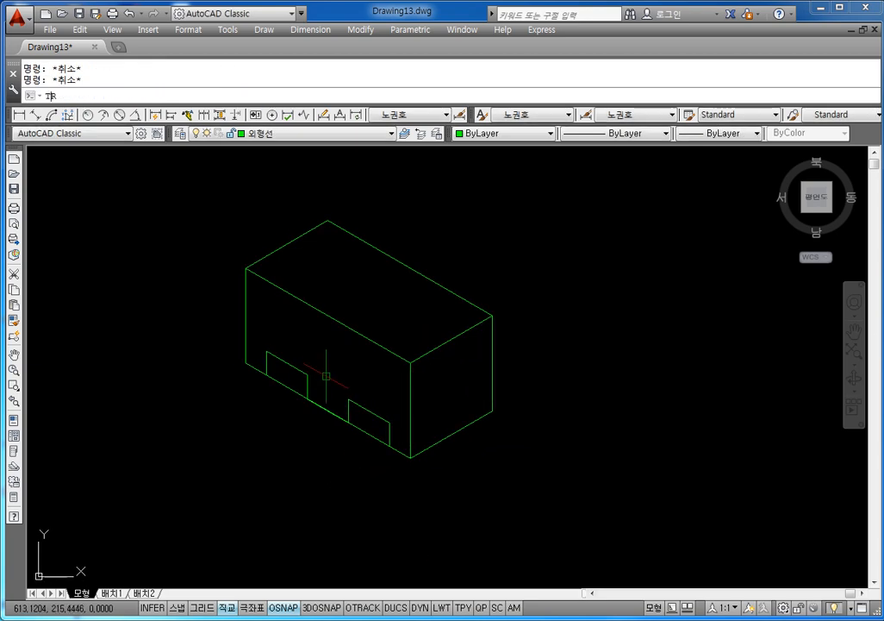
pyautogui.write('TR')
pyautogui.press('Escape')
pyautogui.press('Escape')
pyautogui.write('TR')
pyautogui.press('Return')
pyautogui.press('Return')
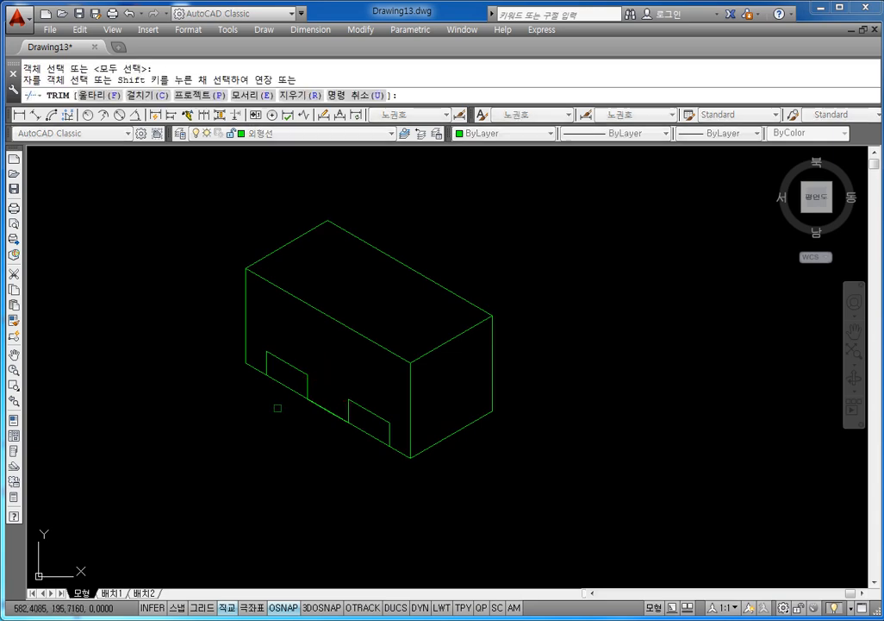
pyautogui.click(287, 383)
pyautogui.click(369, 429)
pyautogui.press('Escape')
pyautogui.press('Escape')
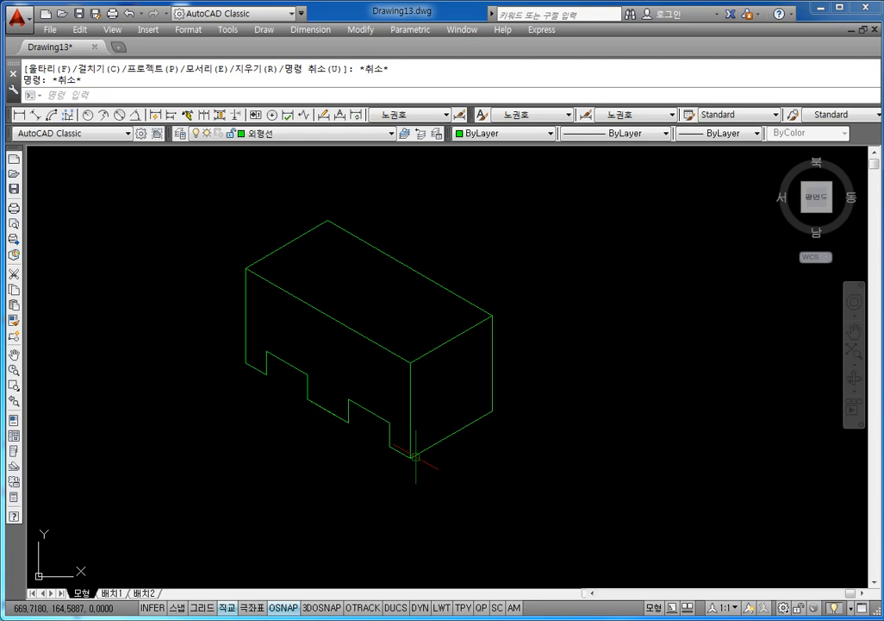
pyautogui.press('Escape')
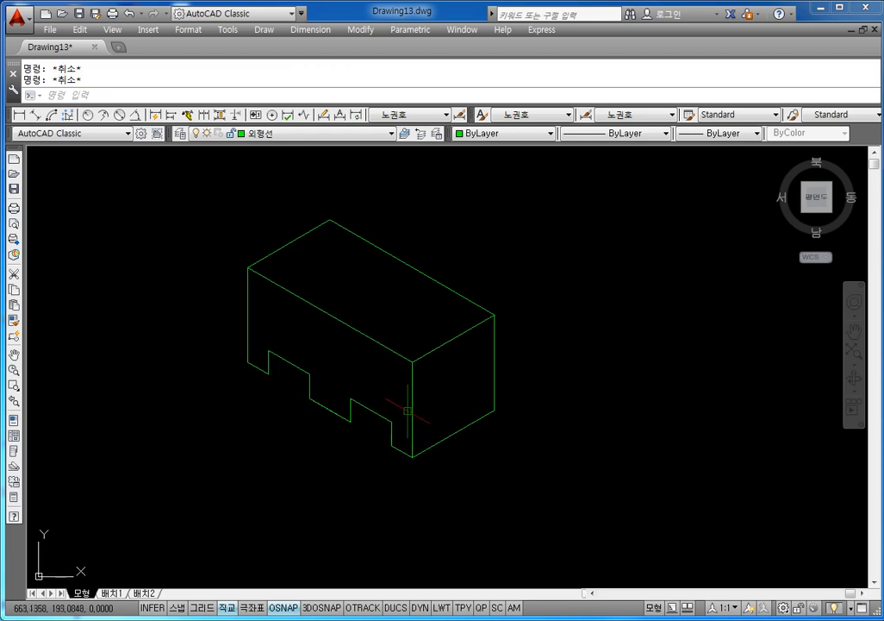
# Step: Copy the right face's top edge from its front corner to the lower left corner of each notch
pyautogui.write('co')
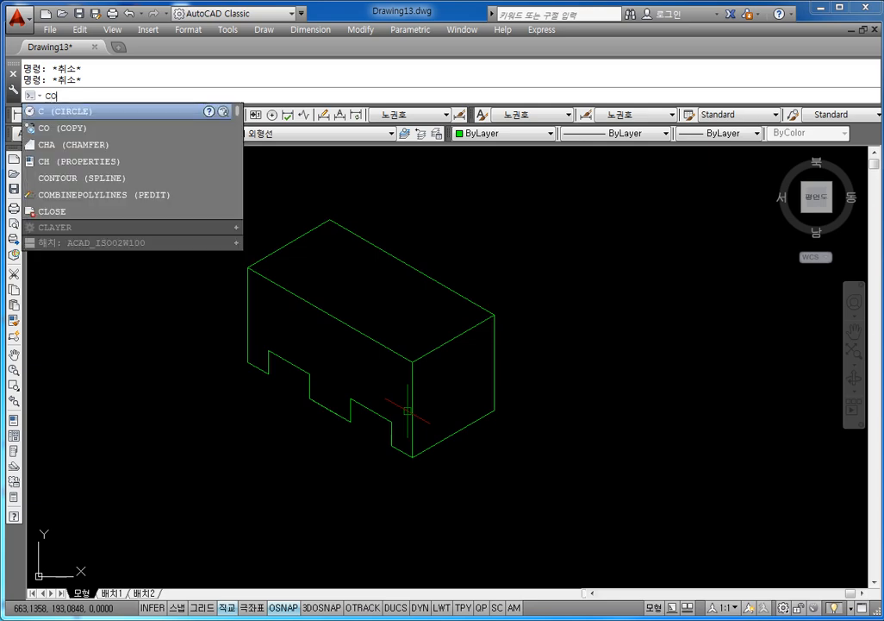
pyautogui.press('Return')
pyautogui.click(428, 353)
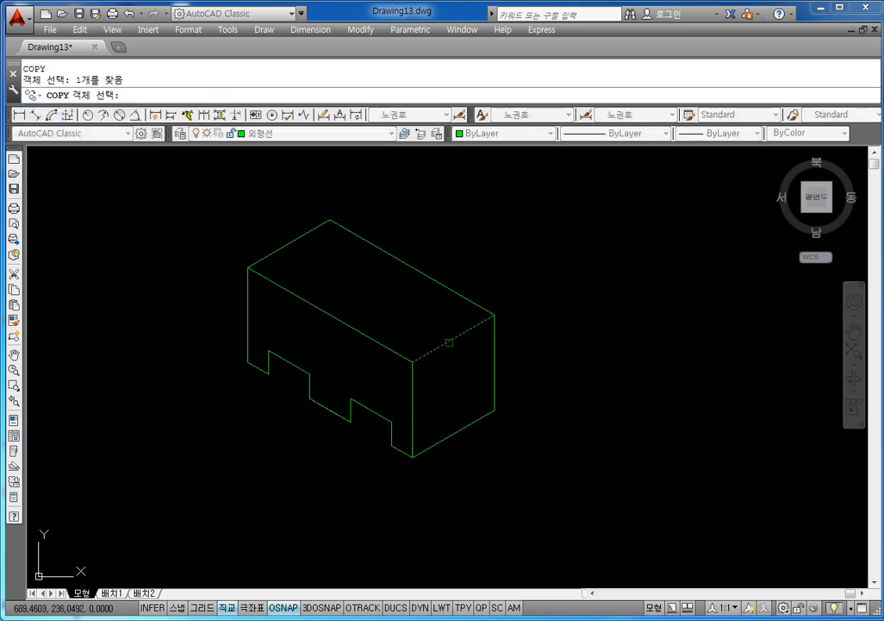
pyautogui.press('Return')
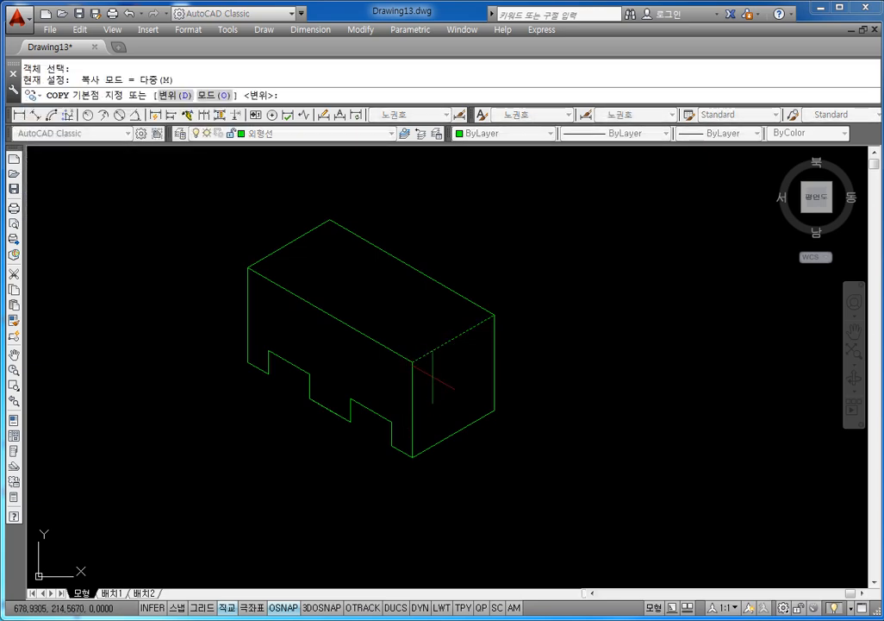
pyautogui.click(410, 361)
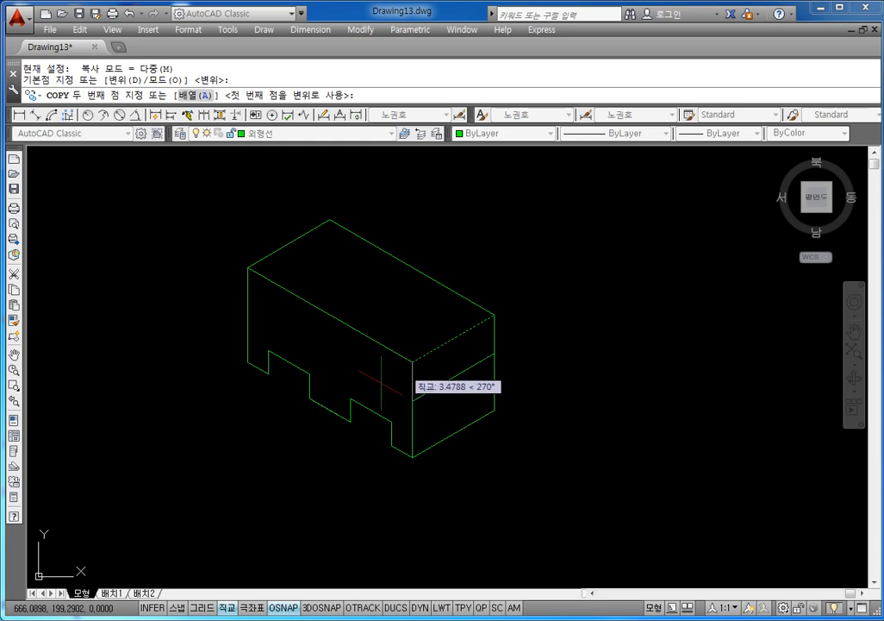
pyautogui.click(349, 421)
pyautogui.click(268, 373)
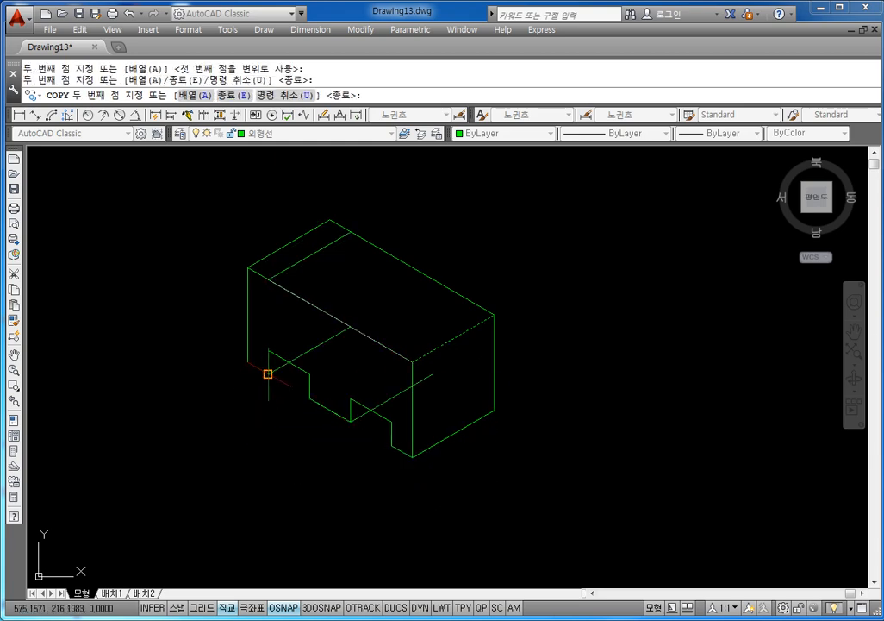
pyautogui.press('Escape')
pyautogui.press('Escape')
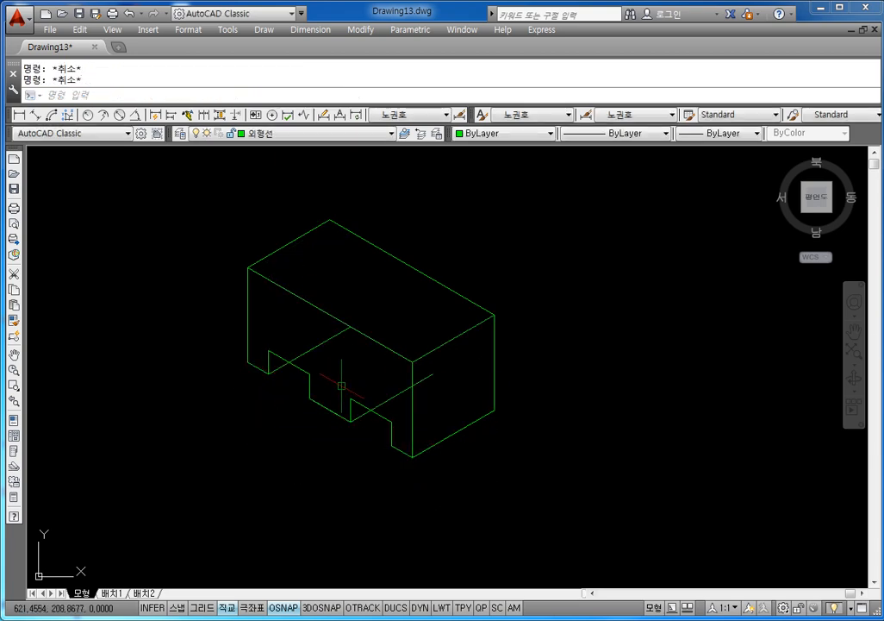
# Step: Trim the two copied depth lines where they pass beyond the upper edges of the notches
pyautogui.write('tr')
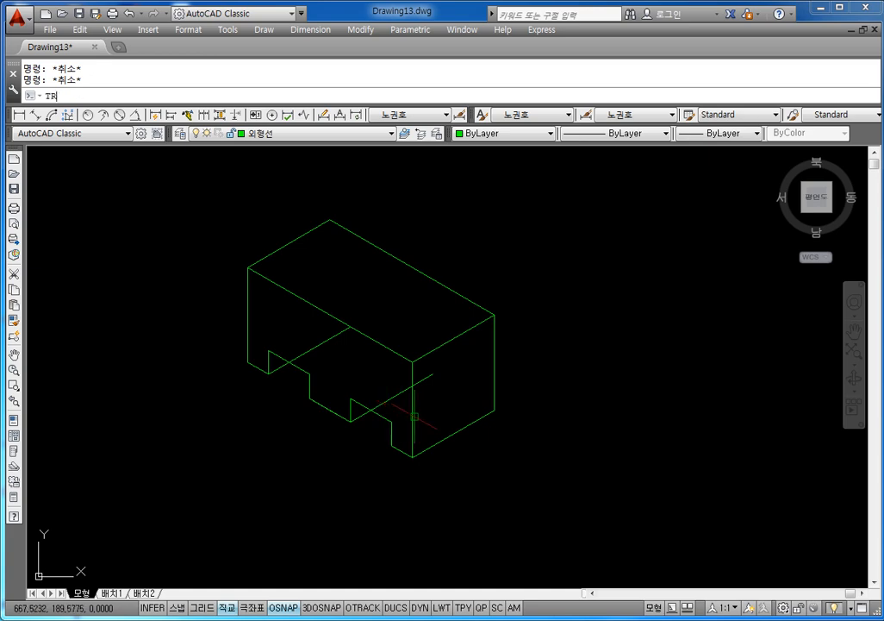
pyautogui.press('Return')
pyautogui.click(370, 408)
pyautogui.click(303, 370)
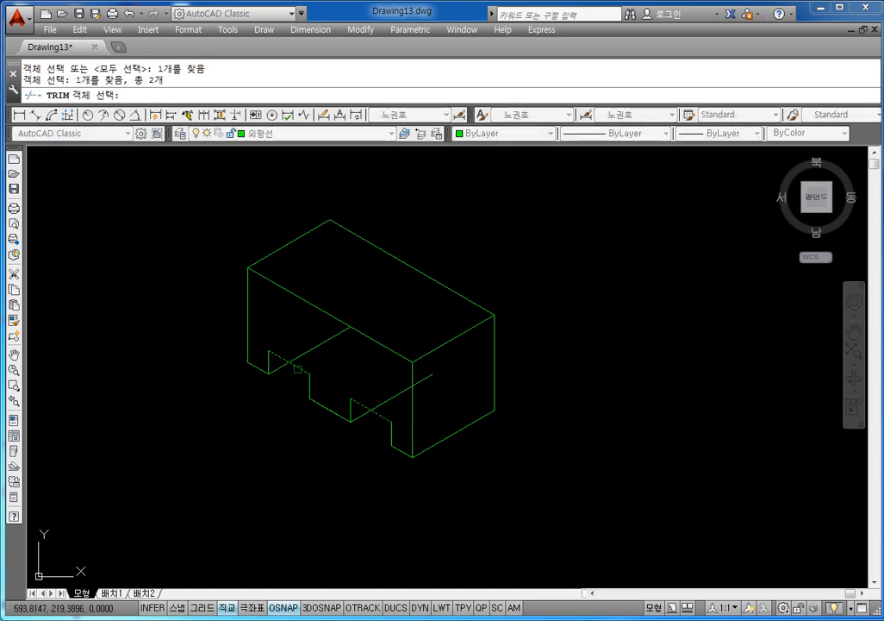
pyautogui.press('Return')
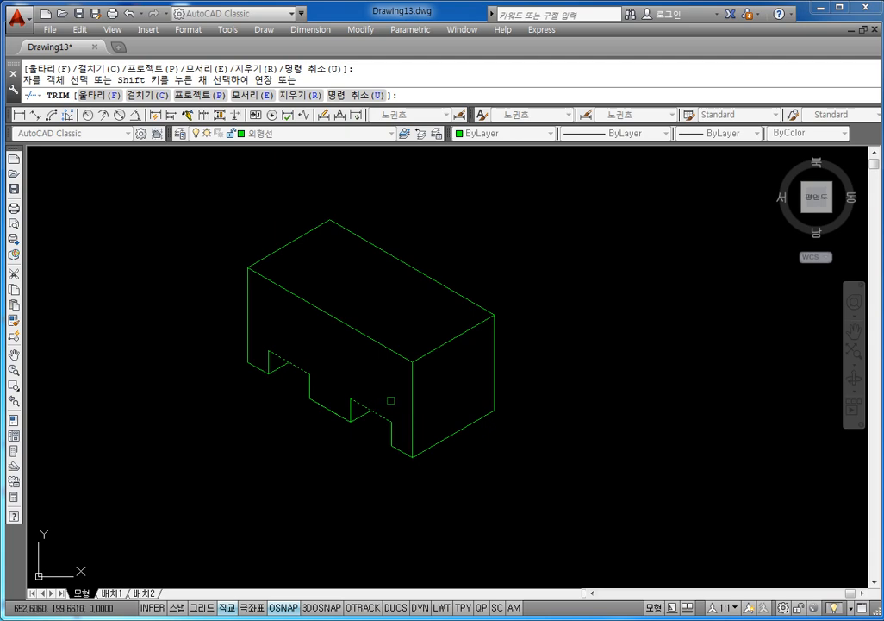
pyautogui.press('Escape')
pyautogui.press('Escape')
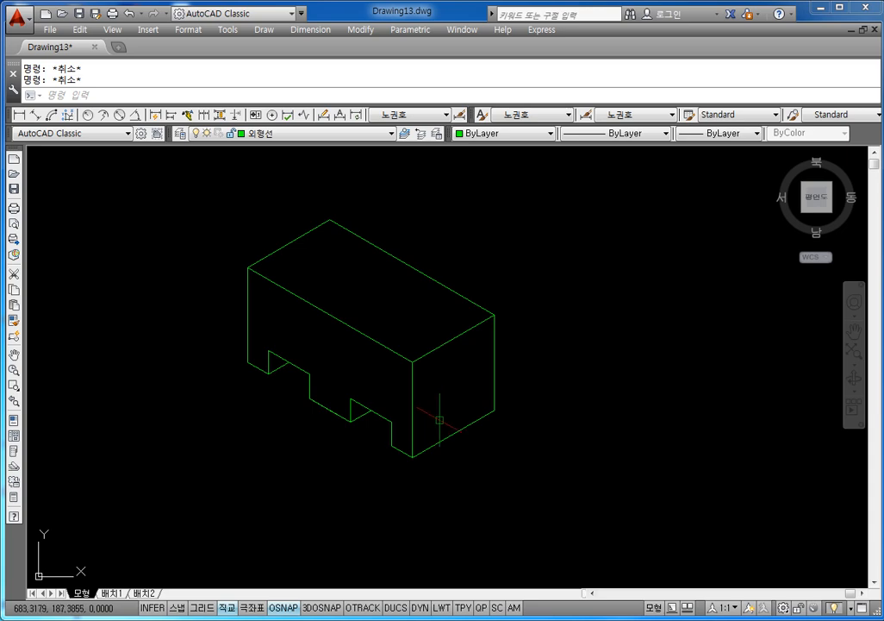
# Step: From the midpoint of the left face's top edge draw a 45 line at 150°, then 60 at 30° in the top isoplane
pyautogui.write('L')
pyautogui.press('Return')
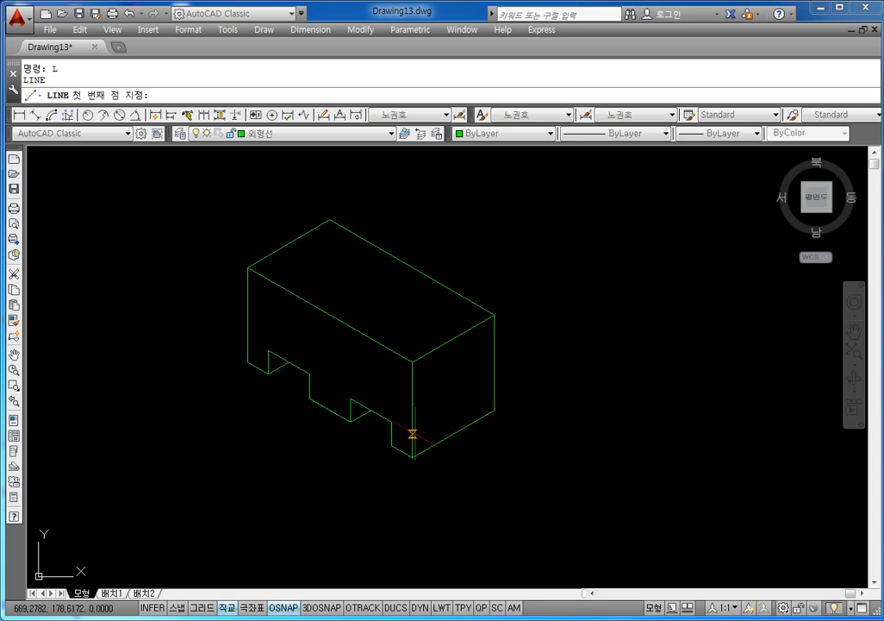
pyautogui.click(329, 315)
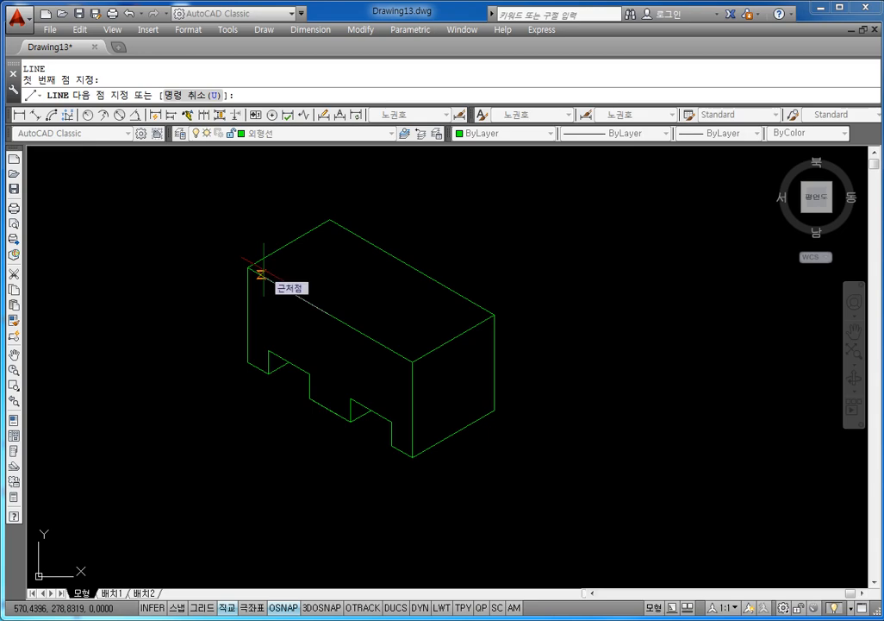
pyautogui.write('45')
pyautogui.press('Return')
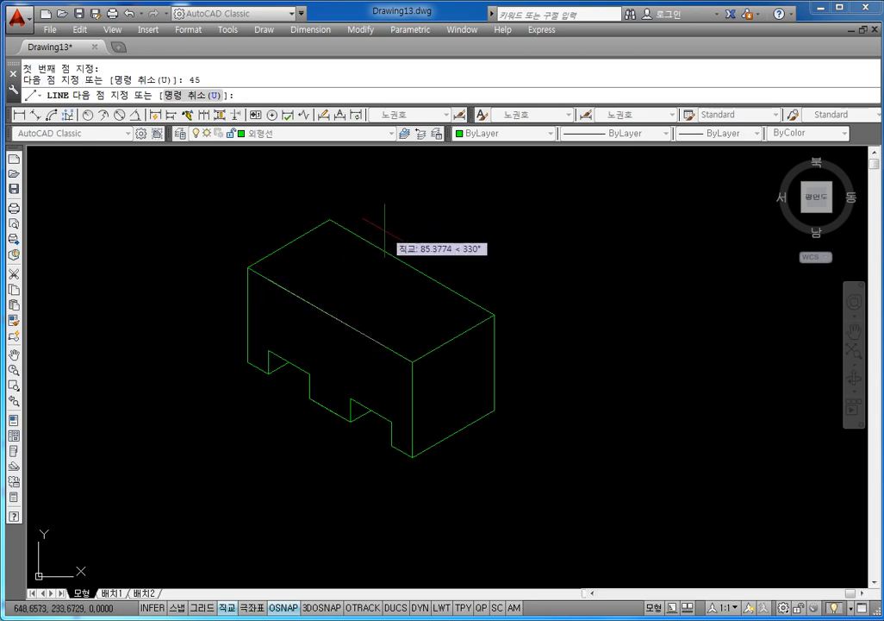
pyautogui.press('F5')
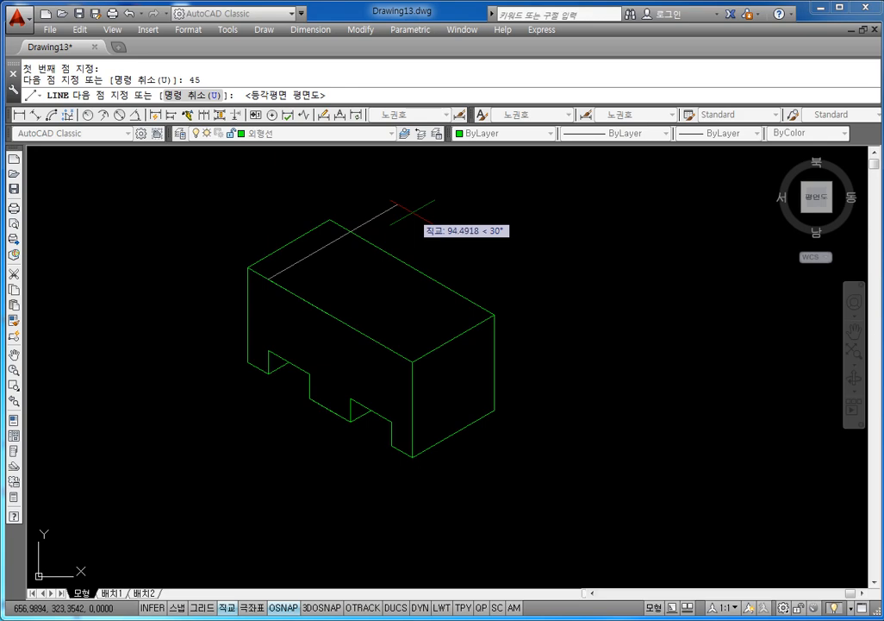
pyautogui.write('60')
pyautogui.press('Return')
pyautogui.press('Escape')
pyautogui.press('Escape')
pyautogui.press('Escape')
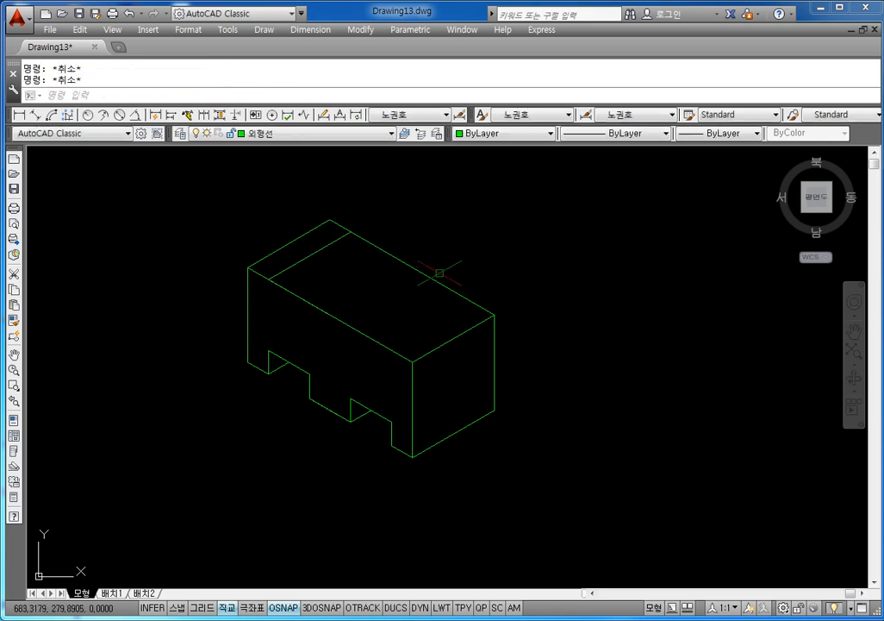
# Step: From the same top-edge midpoint draw a 45 line at 330°, then a 60 line at 30° across the top face
pyautogui.press('Return')
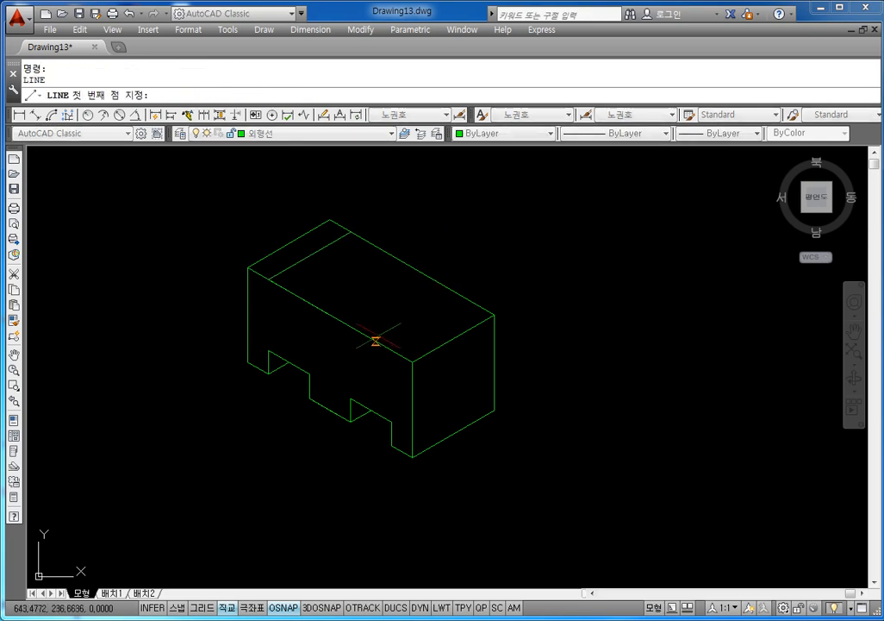
pyautogui.click(329, 315)
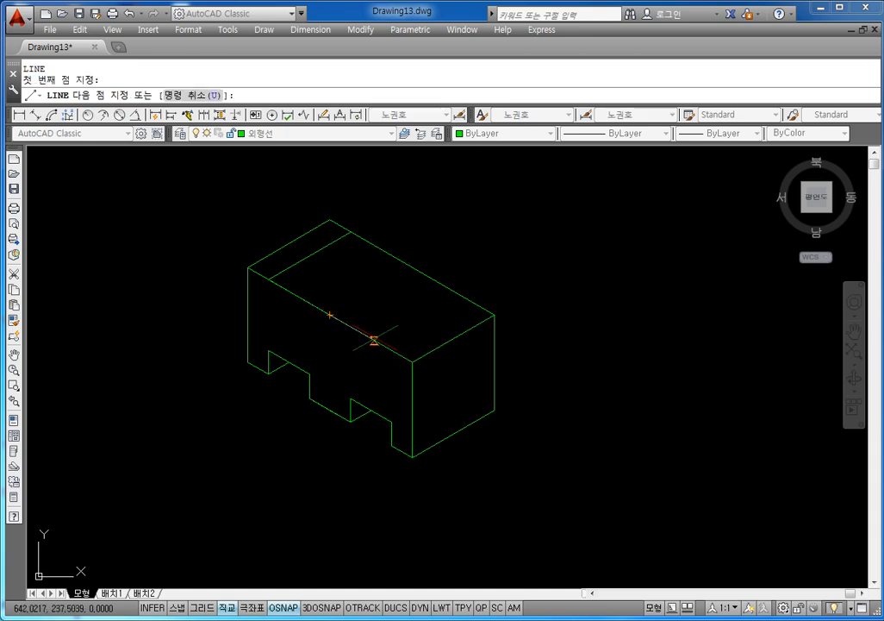
pyautogui.write('45')
pyautogui.press('Return')
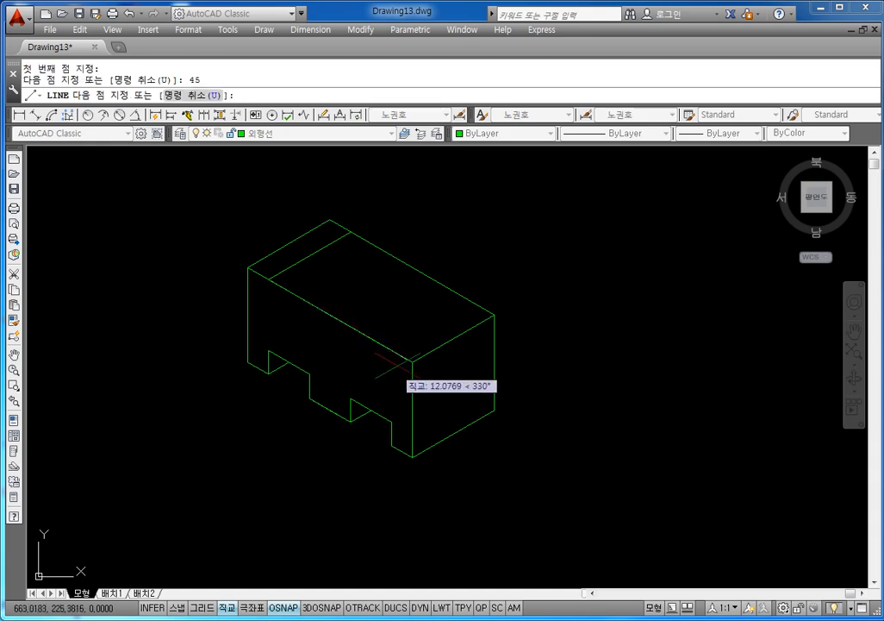
pyautogui.write('45')
pyautogui.press('Return')
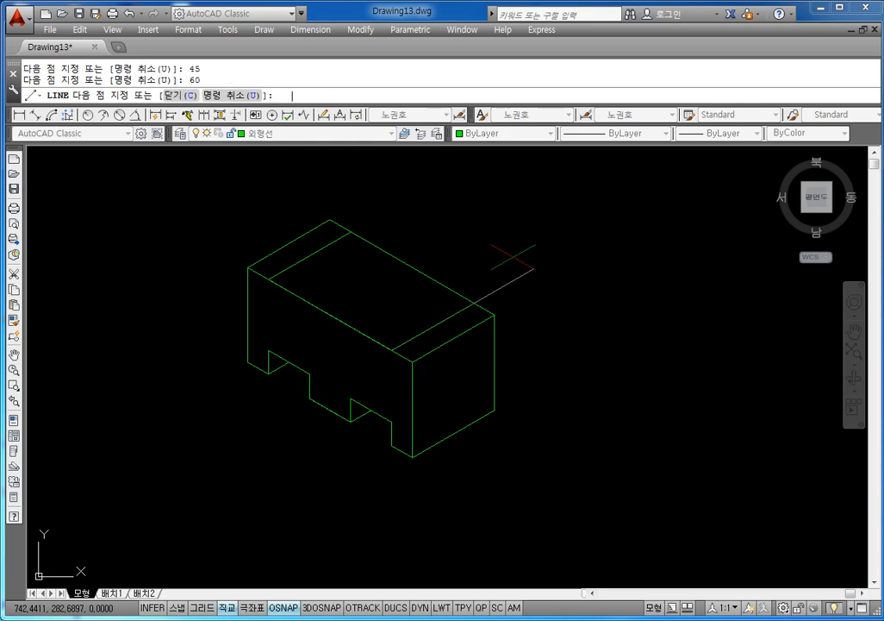
pyautogui.press('Escape')
pyautogui.press('Escape')
pyautogui.press('Escape')
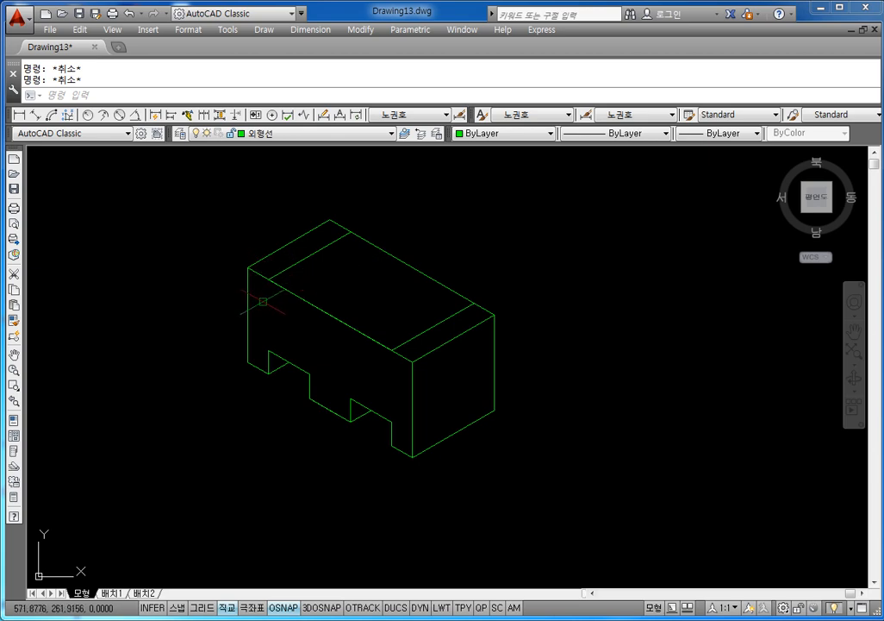
# Step: From the front end of the top face's left cross line, draw 15 down, 90 at 330° and 15 up on the left face
pyautogui.write('L')
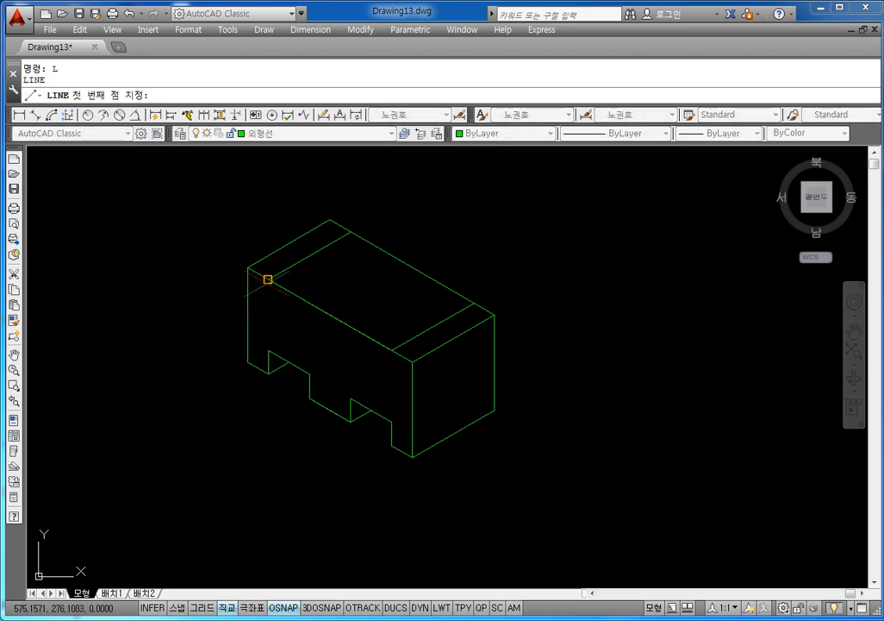
pyautogui.click(268, 350)
pyautogui.press('F8')
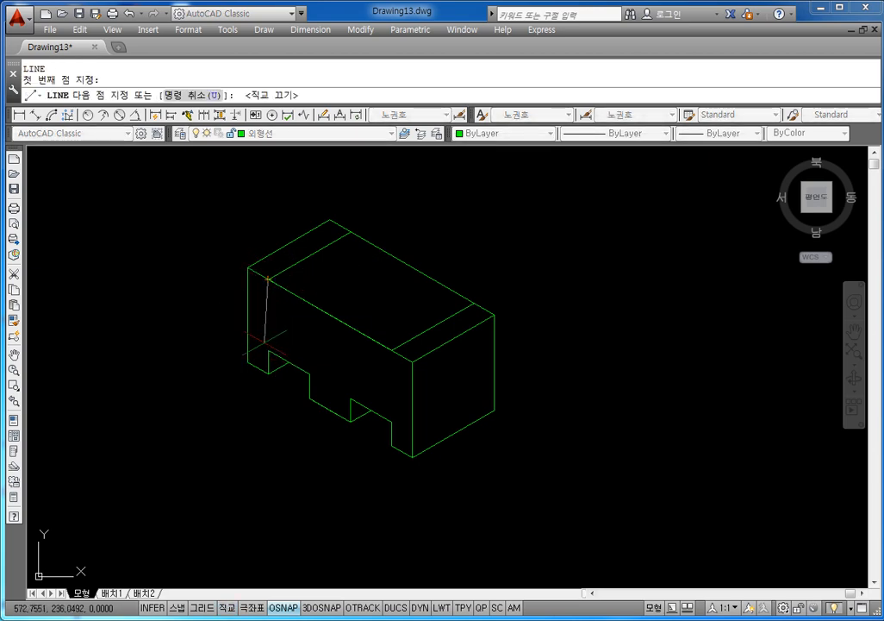
pyautogui.press('F8')
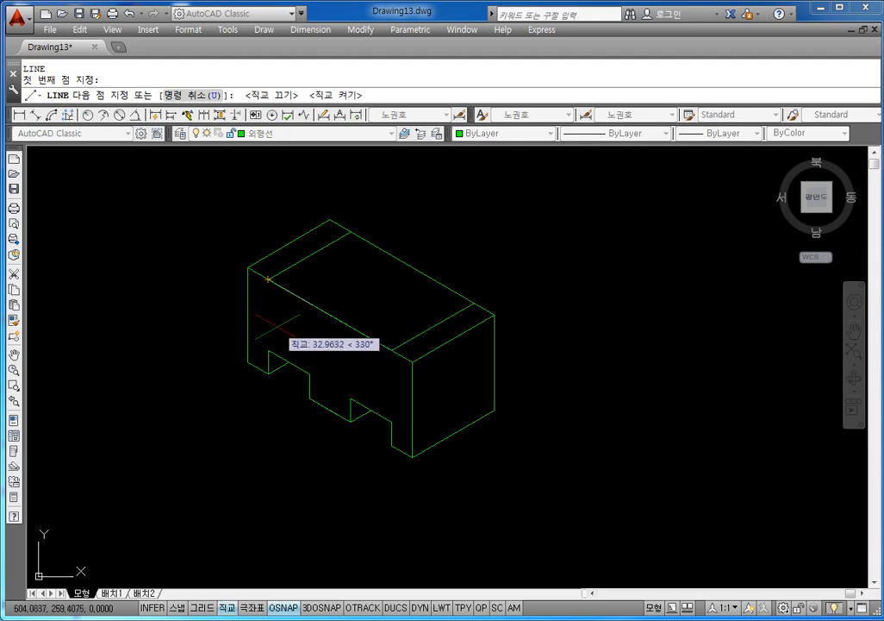
pyautogui.press('F5')
pyautogui.write('15')
pyautogui.press('Return')
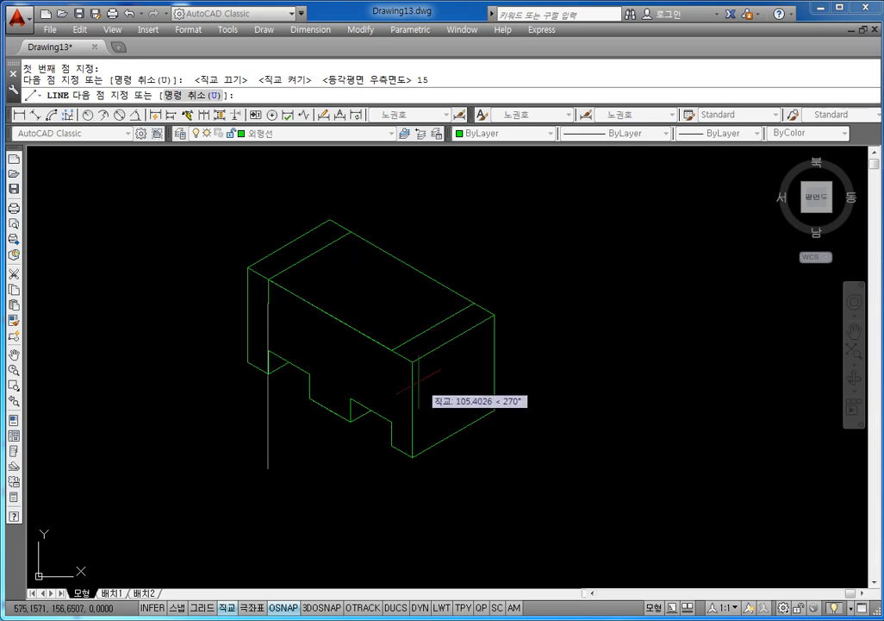
pyautogui.press('F5')
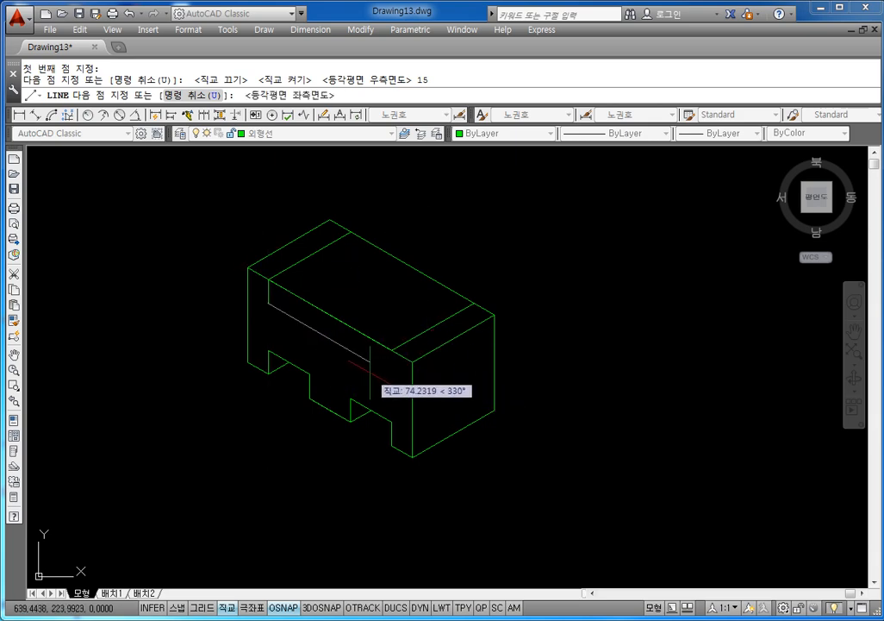
pyautogui.write('90')
pyautogui.press('Return')
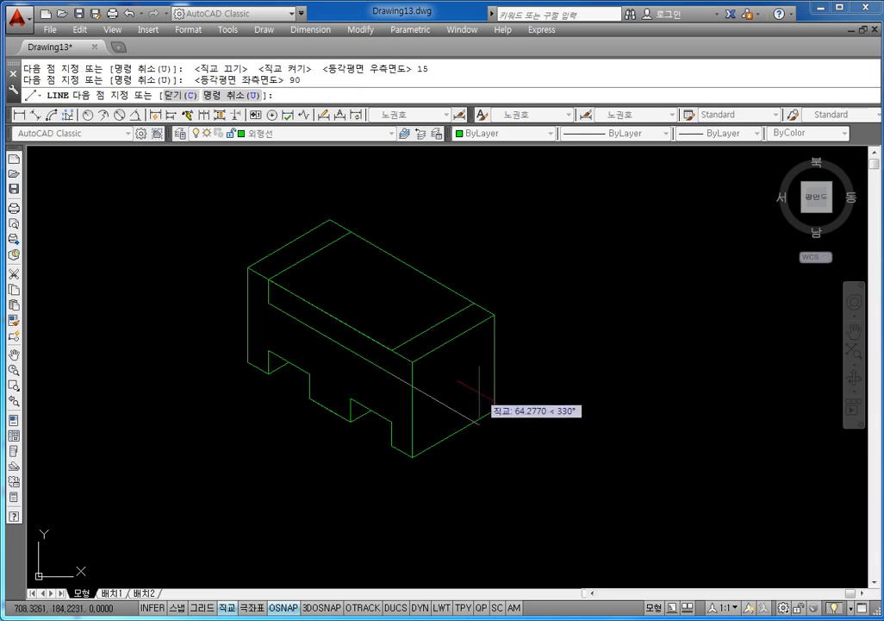
pyautogui.press('Return')
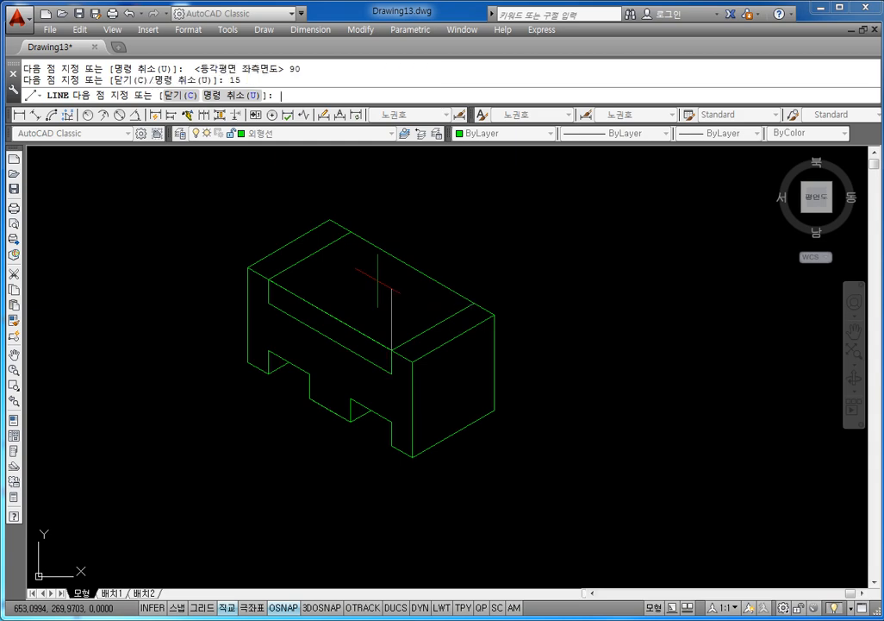
pyautogui.press('Escape')
pyautogui.press('Escape')
pyautogui.press('Escape')
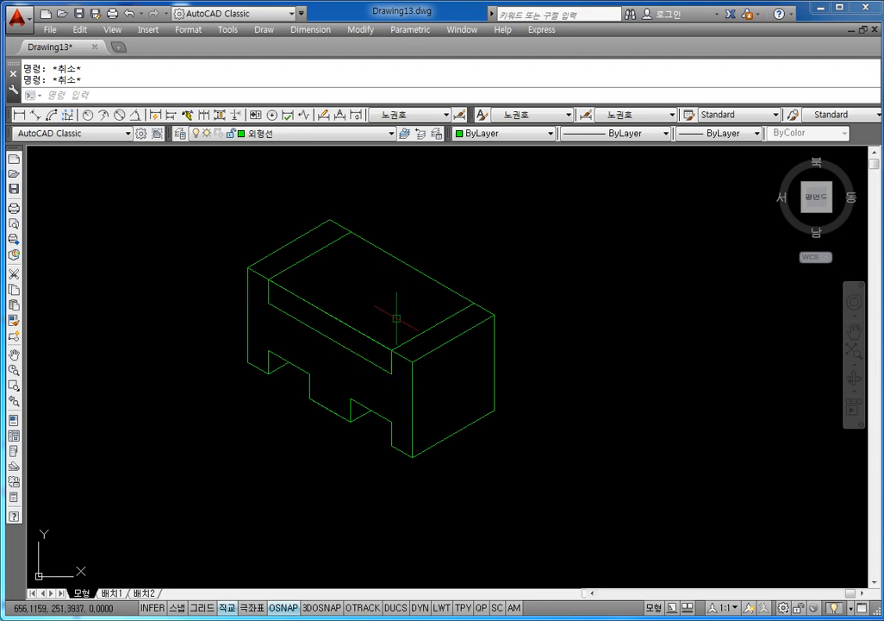
# Step: Erase the 45 line overlapping the right half of the left face's top edge
pyautogui.click(360, 333)
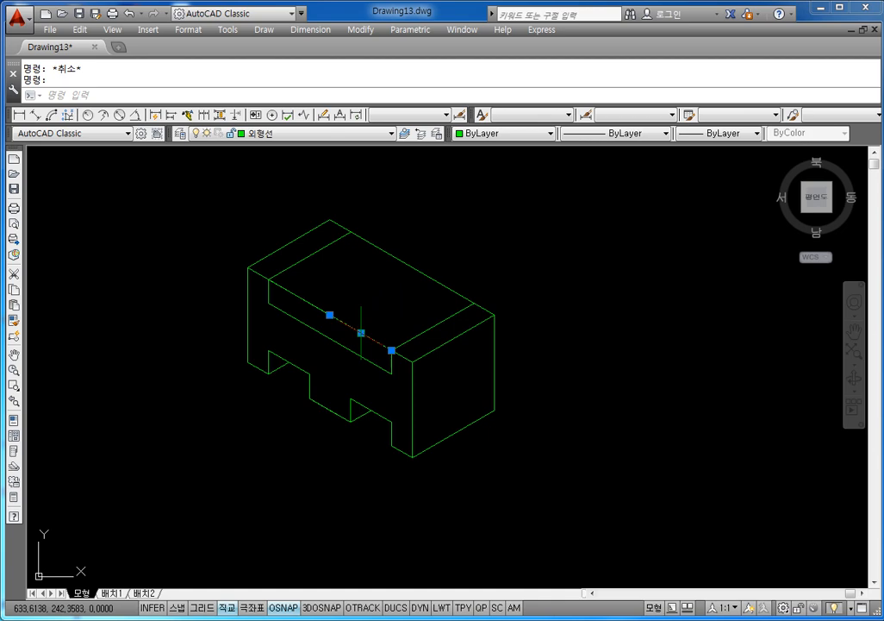
pyautogui.press('Delete')
pyautogui.press('Escape')
pyautogui.press('Escape')
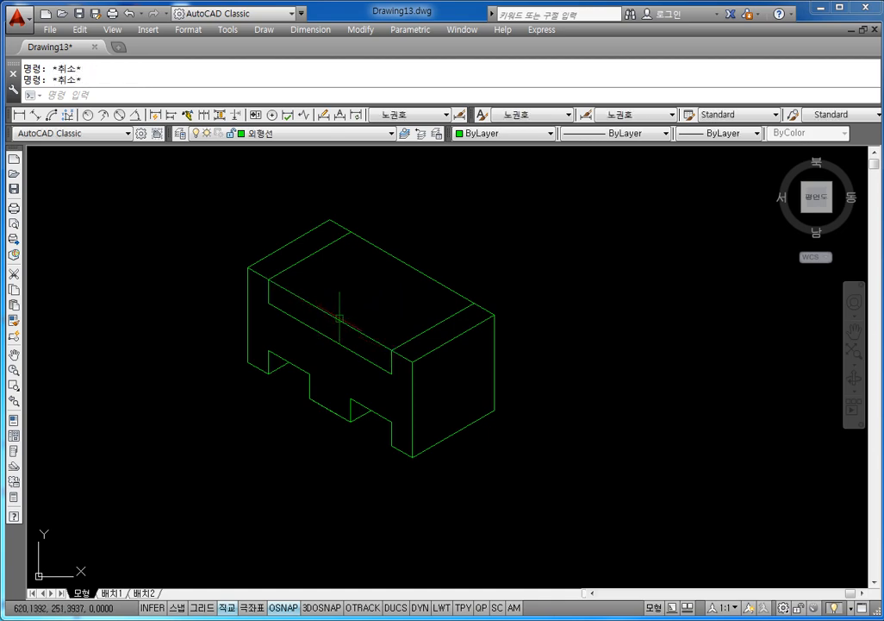
# Step: Trim the front and rear top edges between the two cross lines to open the recess
pyautogui.write('tr')
pyautogui.press('Return')
pyautogui.press('Return')
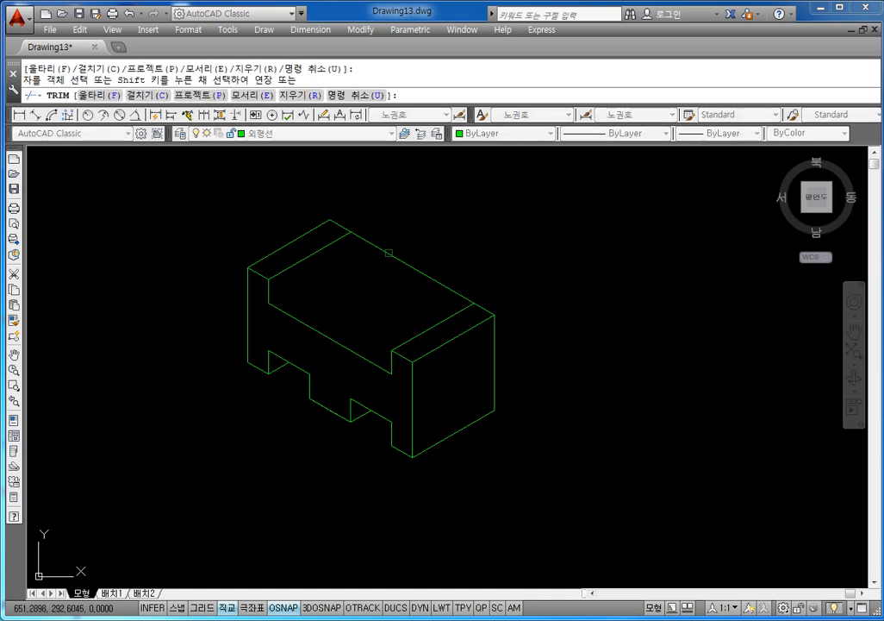
pyautogui.click(389, 253)
pyautogui.press('Escape')
pyautogui.press('Escape')
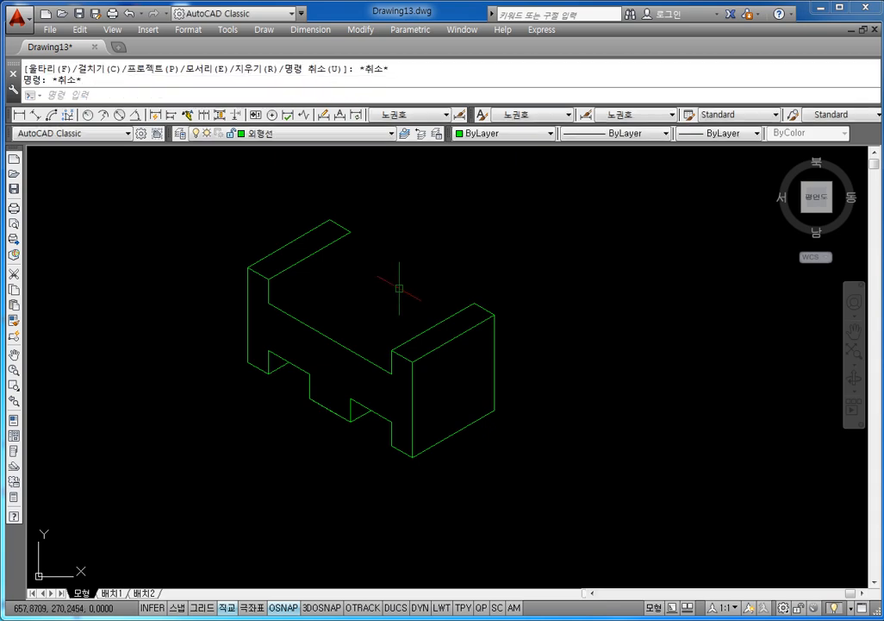
pyautogui.press('Escape')
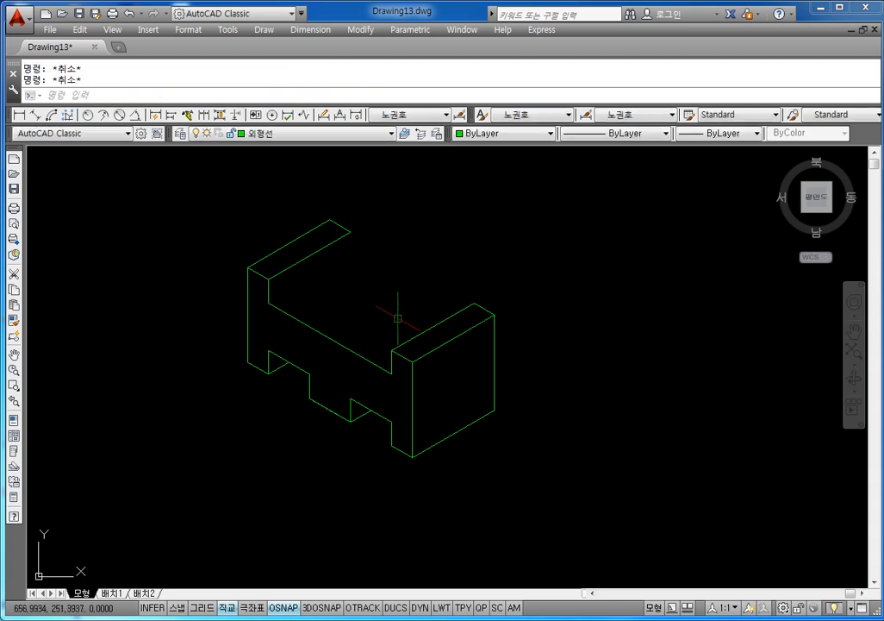
# Step: Copy the left cross line from its front end down to the recess's lower left corner
pyautogui.write('co')
pyautogui.press('Return')
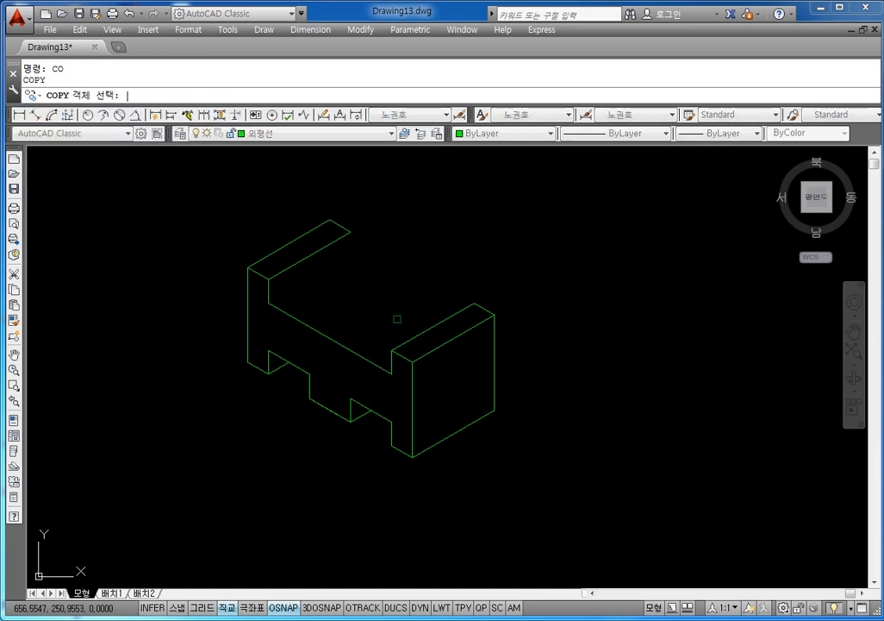
pyautogui.press('Escape')
pyautogui.write('co')
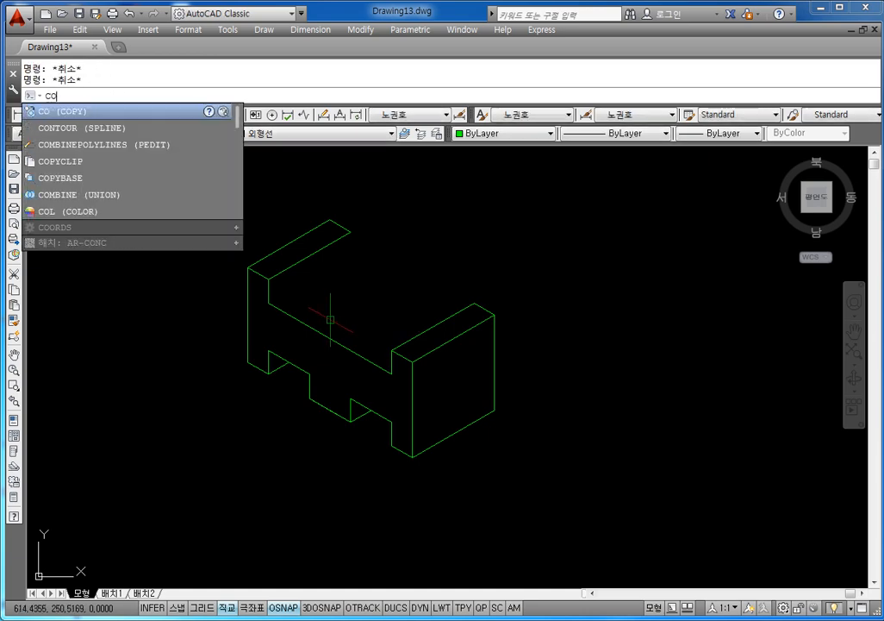
pyautogui.press('Return')
pyautogui.click(287, 268)
pyautogui.press('Return')
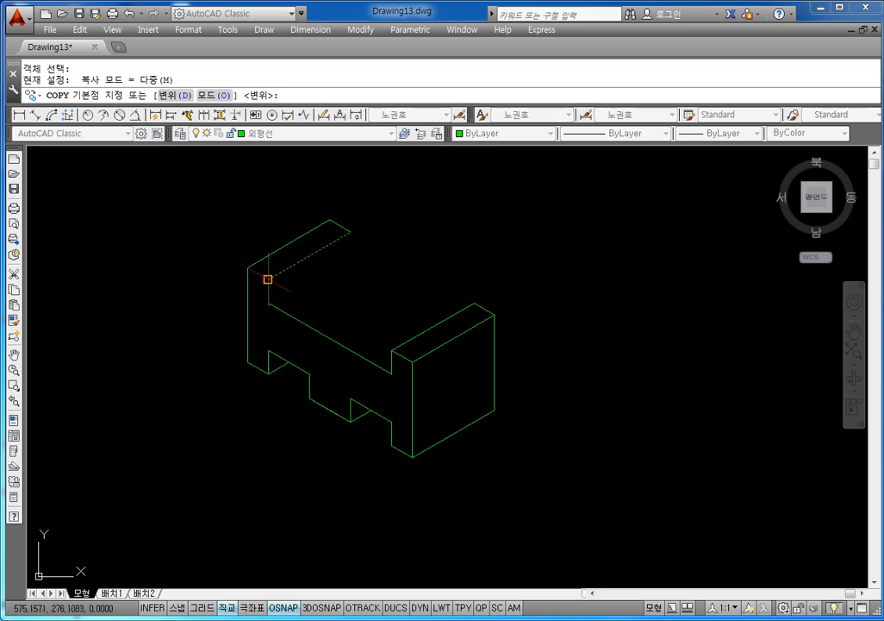
pyautogui.click(268, 278)
pyautogui.click(268, 302)
pyautogui.press('Escape')
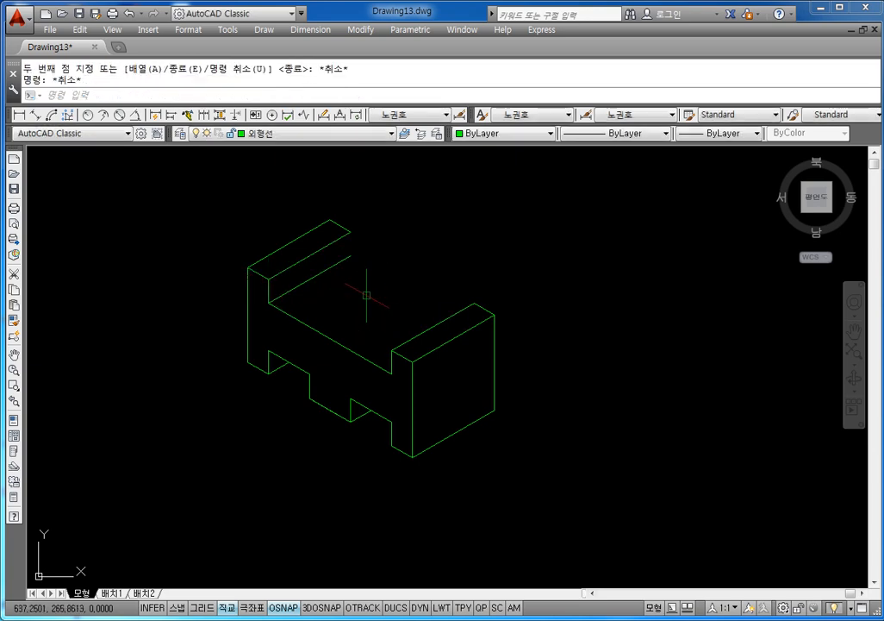
pyautogui.press('Escape')
# Step: Copy the recess's left vertical edge from its upper end to the rear end of the left cross line
pyautogui.write('co')
pyautogui.press('Return')
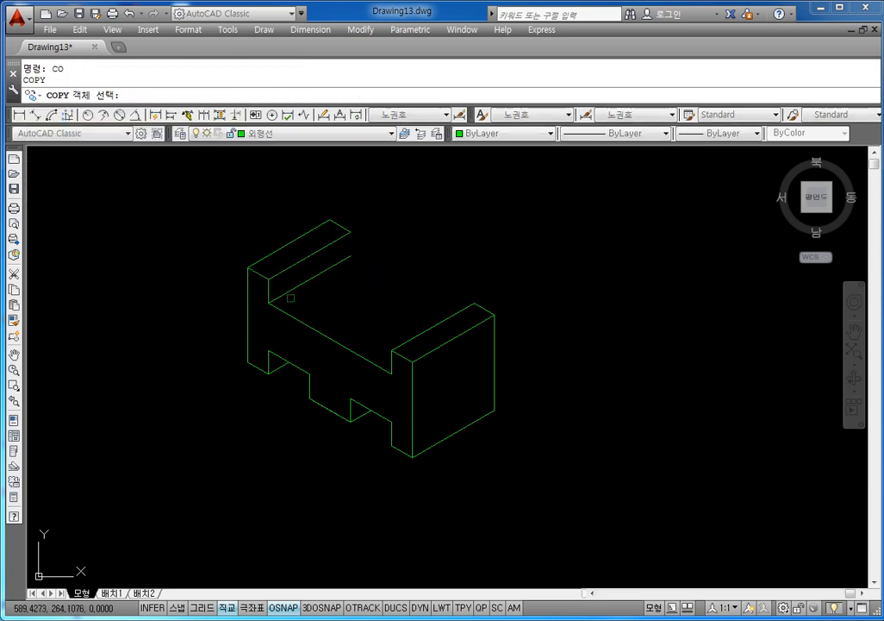
pyautogui.click(268, 292)
pyautogui.press('Return')
pyautogui.click(268, 279)
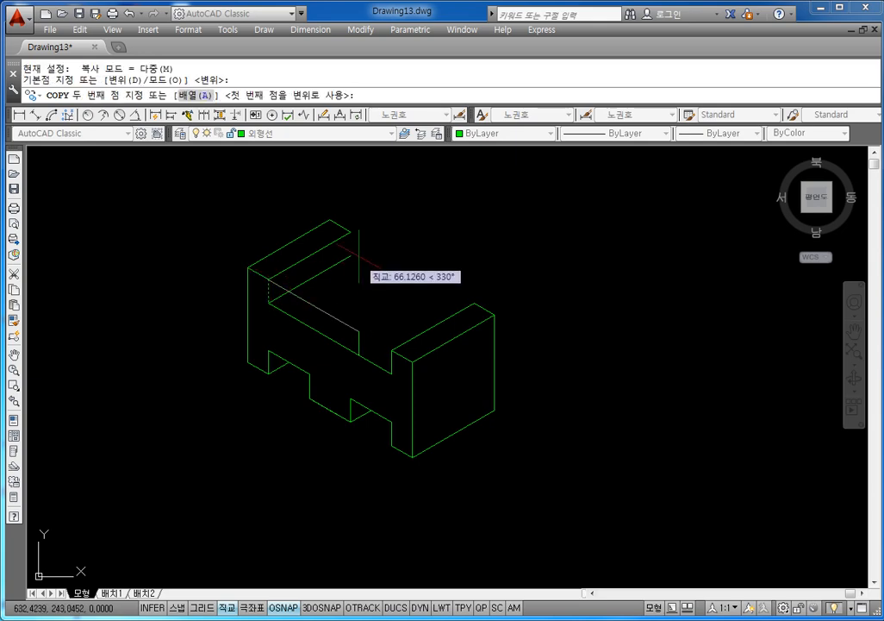
pyautogui.click(350, 231)
pyautogui.press('Escape')
pyautogui.press('Escape')
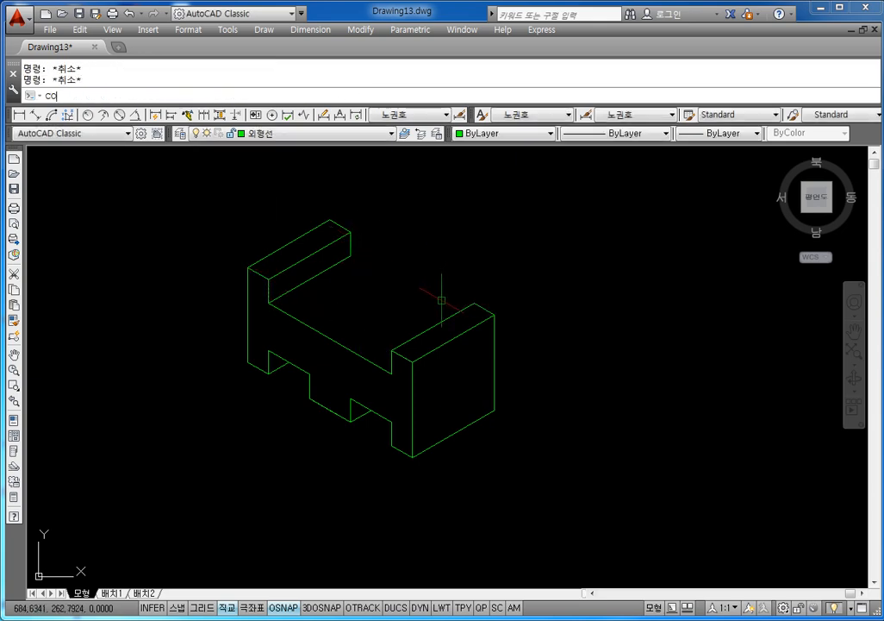
# Step: Copy the recess floor's front edge from its left end to the bottom of the rear vertical edge
pyautogui.write('co')
pyautogui.press('Return')
pyautogui.click(315, 330)
pyautogui.press('Return')
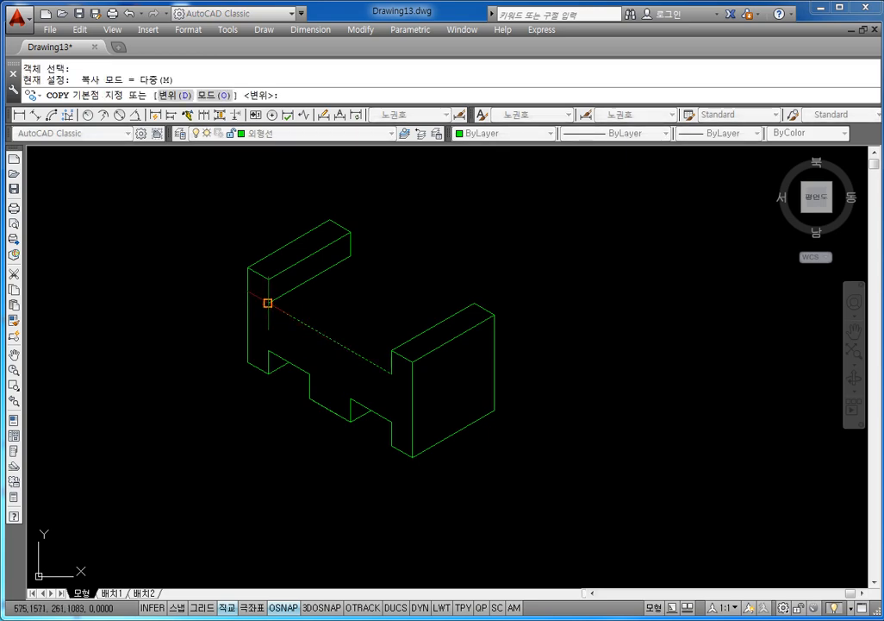
pyautogui.click(268, 302)
pyautogui.click(350, 255)
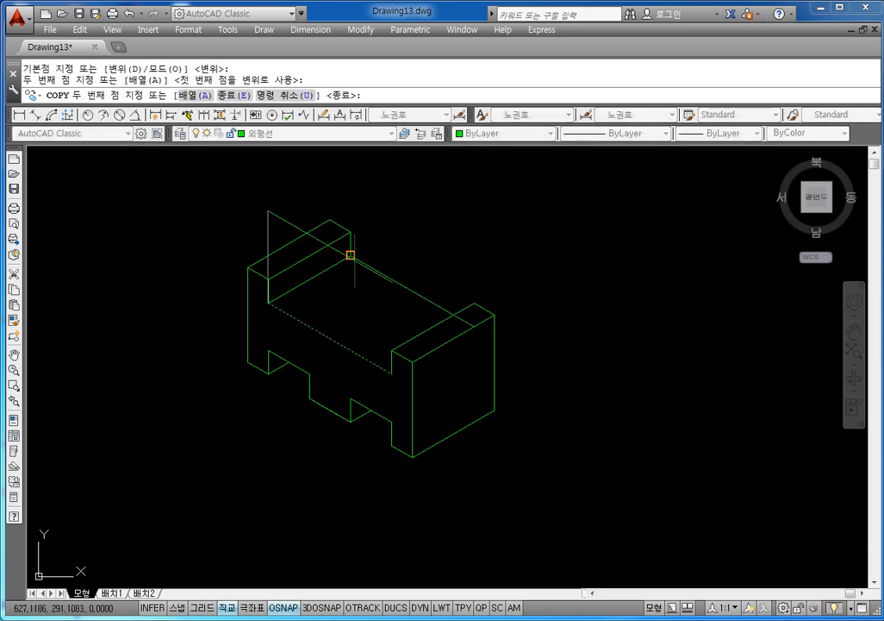
pyautogui.press('Escape')
pyautogui.press('Escape')
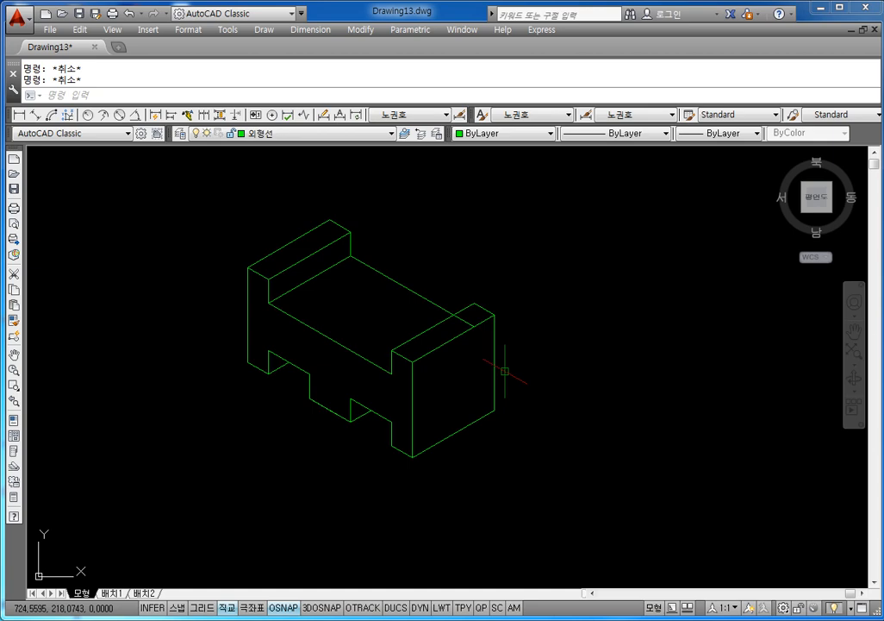
# Step: Trim the part of the recess floor's rear edge that passes behind the right raised block
pyautogui.write('tr')
pyautogui.press('Return')
pyautogui.press('Return')
pyautogui.press('Escape')
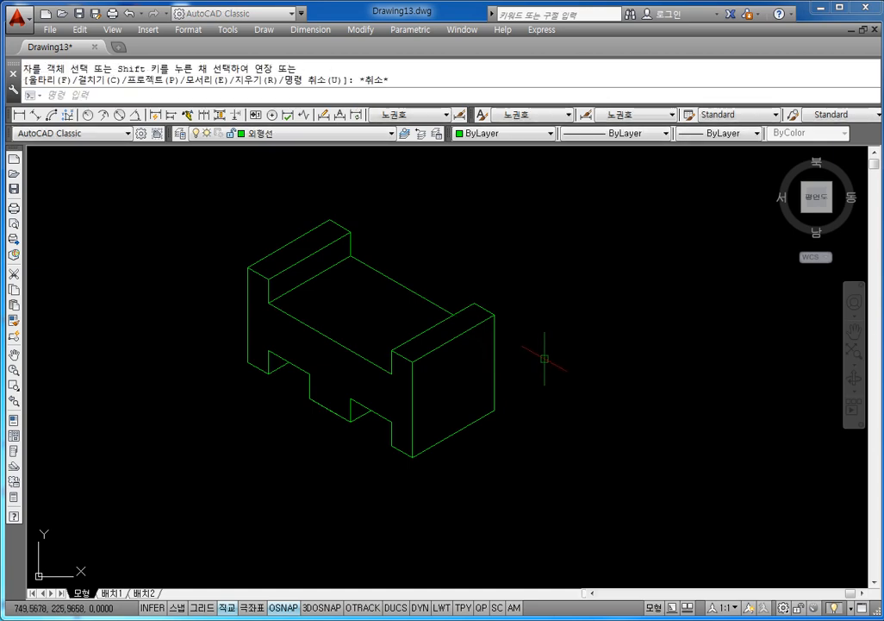
pyautogui.press('Escape')
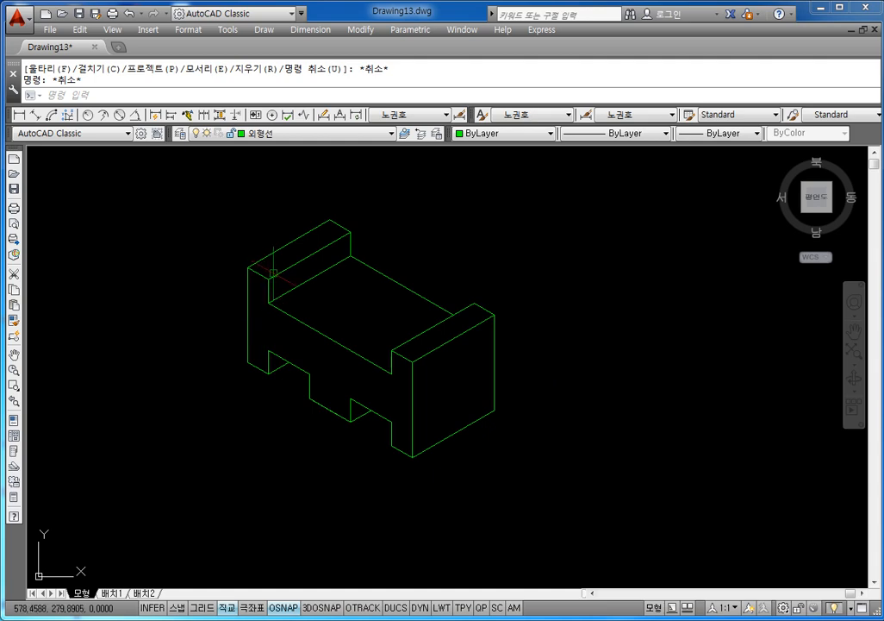
# Step: Switch to the top isoplane and set the current object colour to red
pyautogui.moveTo(276, 288); pyautogui.dragTo(279, 297, button='middle')
pyautogui.press('Escape')
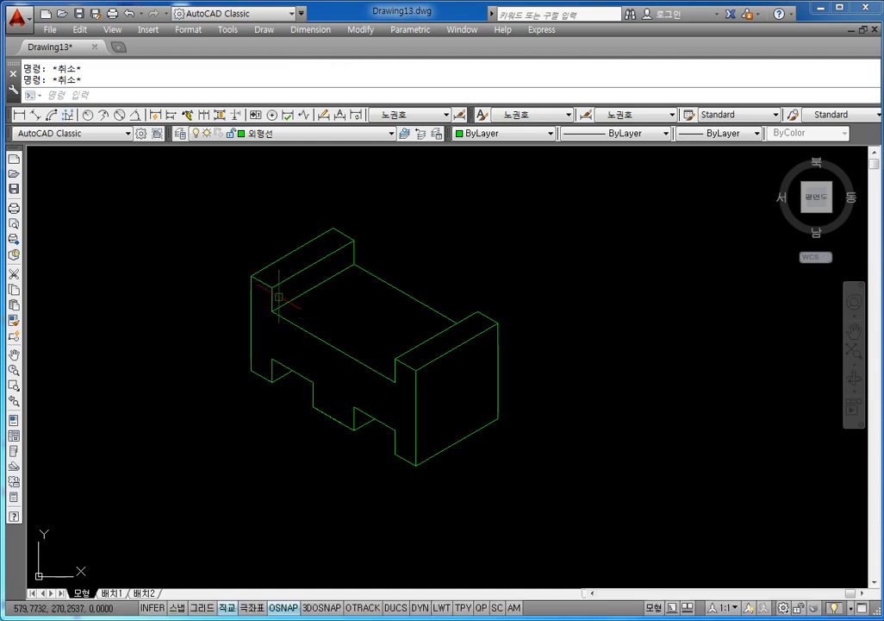
pyautogui.press('F5')
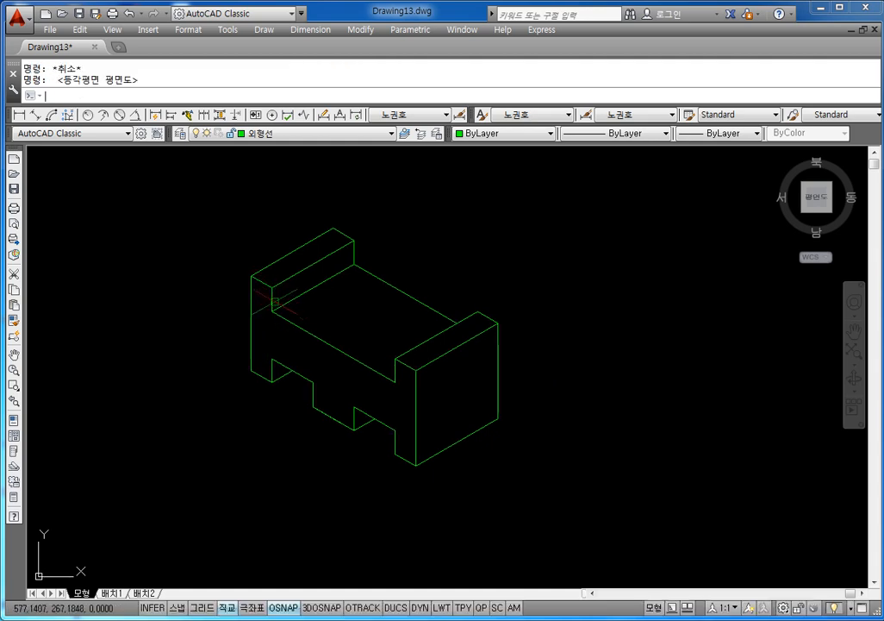
pyautogui.press('Escape')
pyautogui.press('Escape')
pyautogui.write('L')
pyautogui.press('Return')
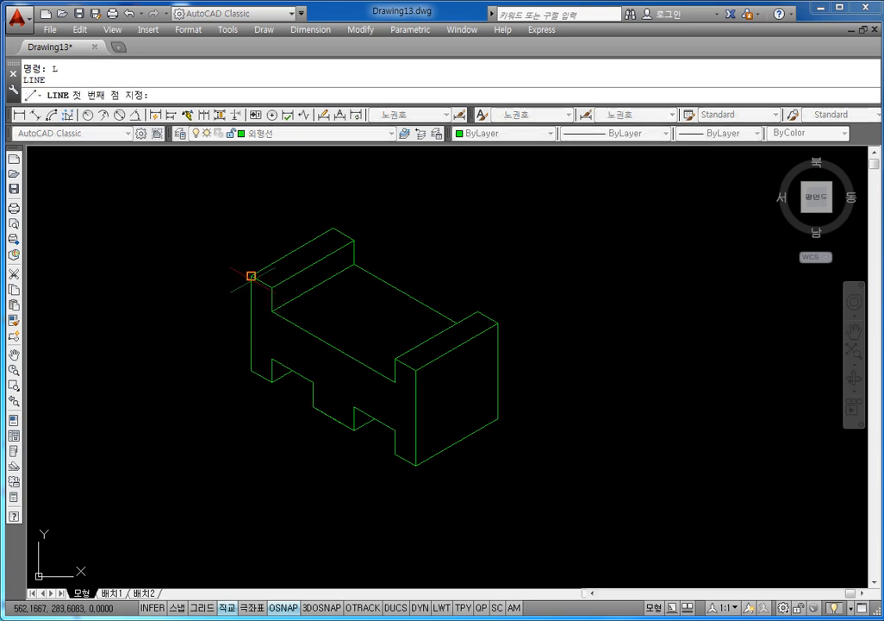
pyautogui.click(473, 133)
pyautogui.click(469, 168)
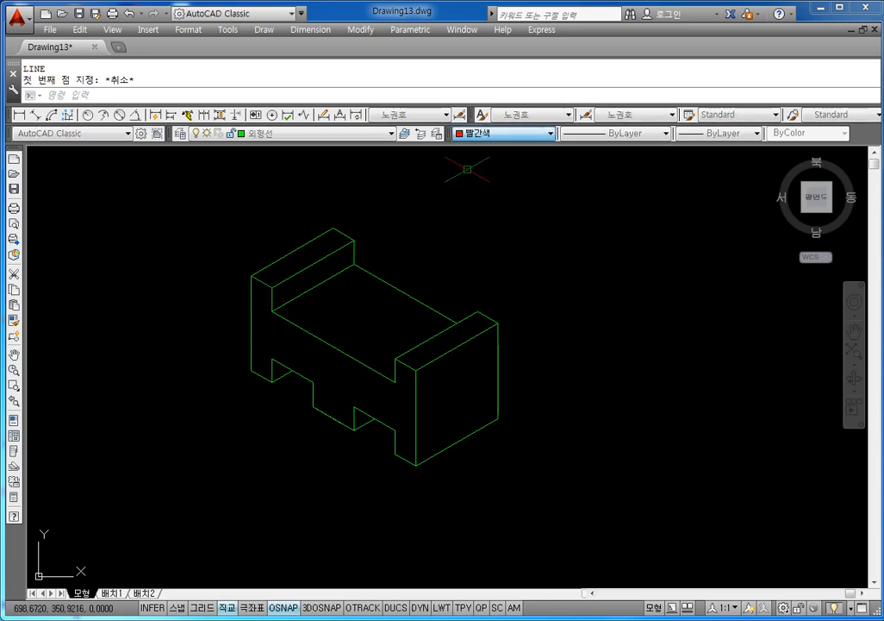
# Step: From the left raised block's outer front corner, draw red lines of 15 at 30° and 15 at 330° on its top
pyautogui.write('L')
pyautogui.press('Return')
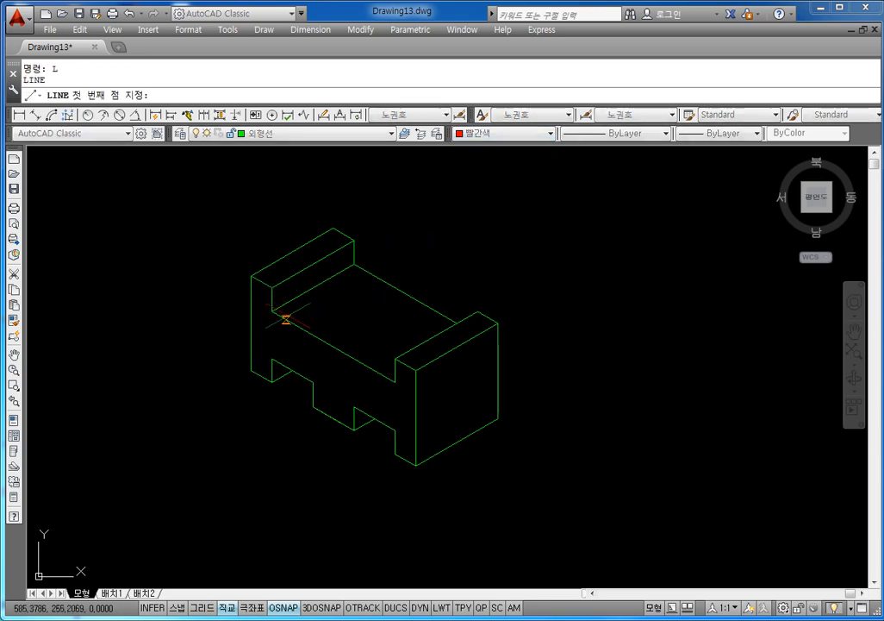
pyautogui.click(251, 275)
pyautogui.write('15')
pyautogui.press('Return')
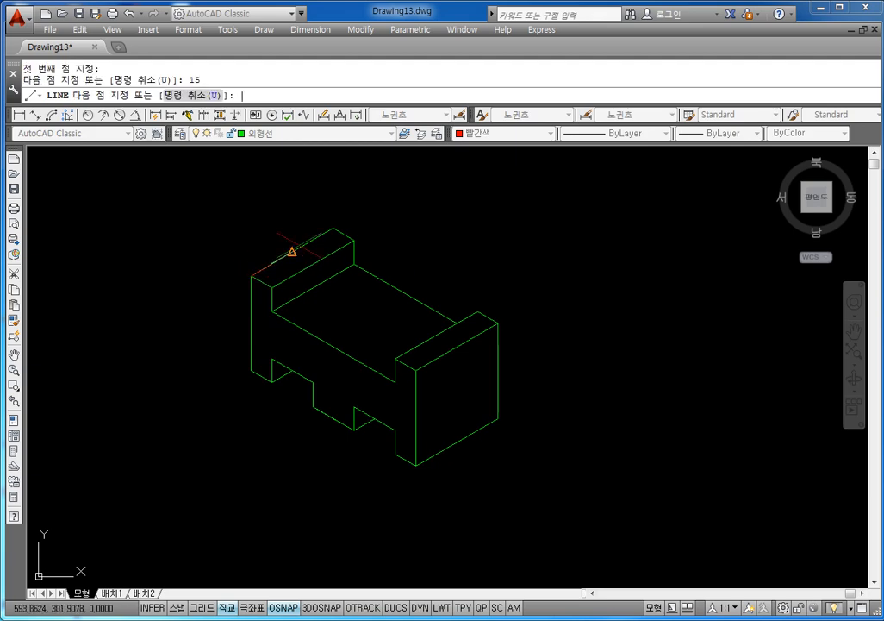
pyautogui.write('15')
pyautogui.press('Return')
pyautogui.press('Escape')
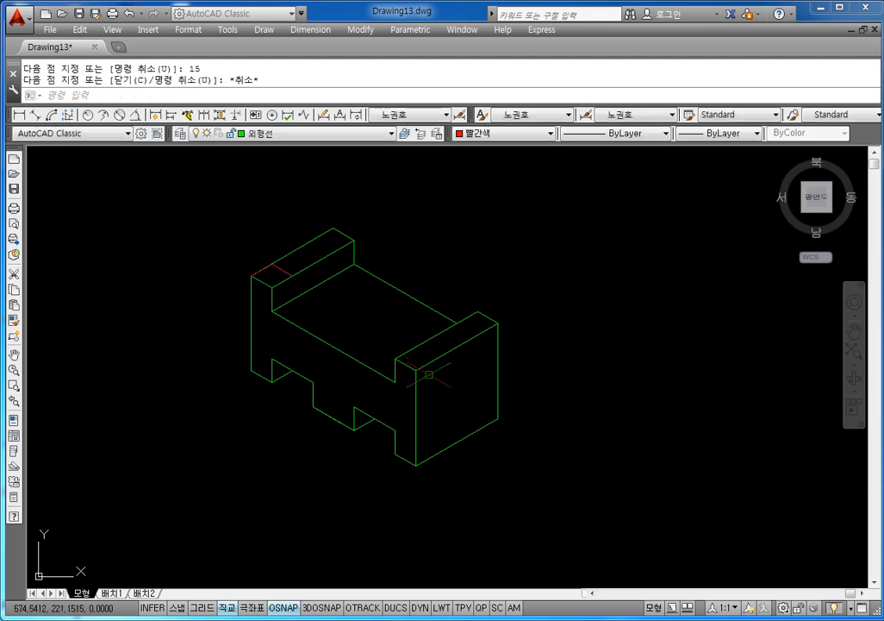
pyautogui.press('Escape')
pyautogui.press('Escape')
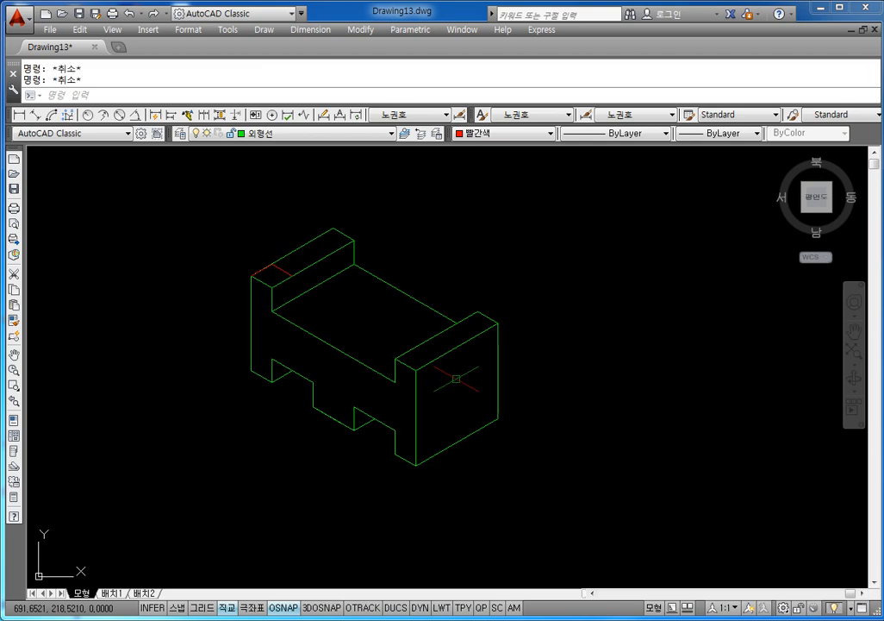
# Step: From the right raised block's outer front corner, draw red lines of 15 at 30° and 15 at 150° on its top
pyautogui.write('L')
pyautogui.press('Return')
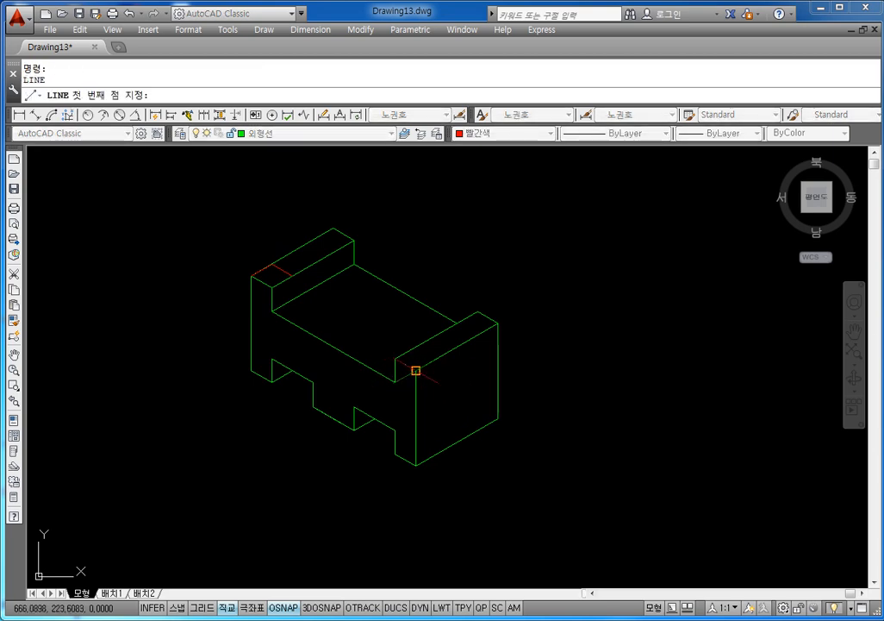
pyautogui.click(416, 369)
pyautogui.write('15')
pyautogui.press('Return')
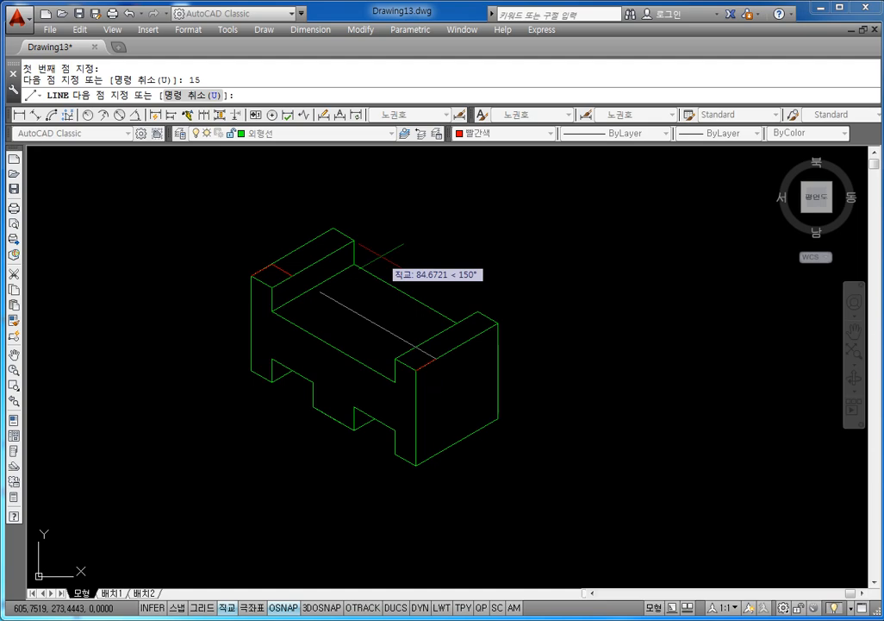
pyautogui.write('15')
pyautogui.press('Return')
pyautogui.press('Escape')
pyautogui.press('Escape')
pyautogui.press('Escape')
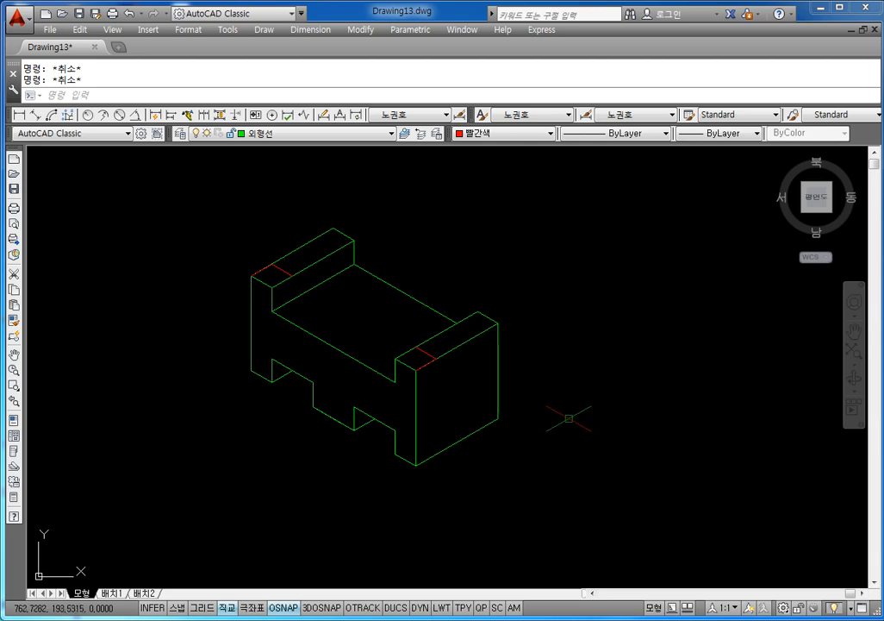
# Step: From the right raised block's inner rear corner, draw red lines of 15 at 210° and 15 at 330° on its top
pyautogui.write('l')
pyautogui.press('Return')
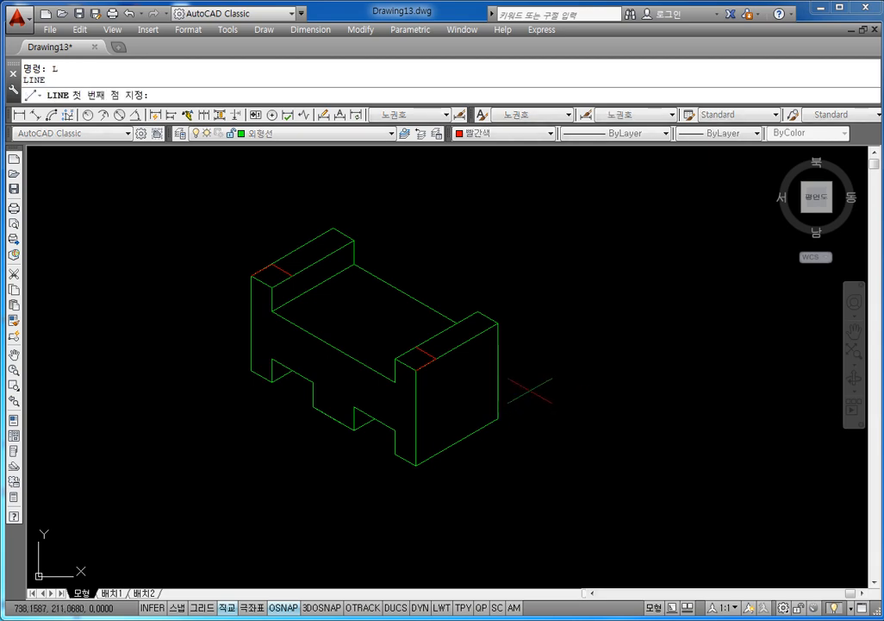
pyautogui.click(478, 312)
pyautogui.write('15')
pyautogui.press('Return')
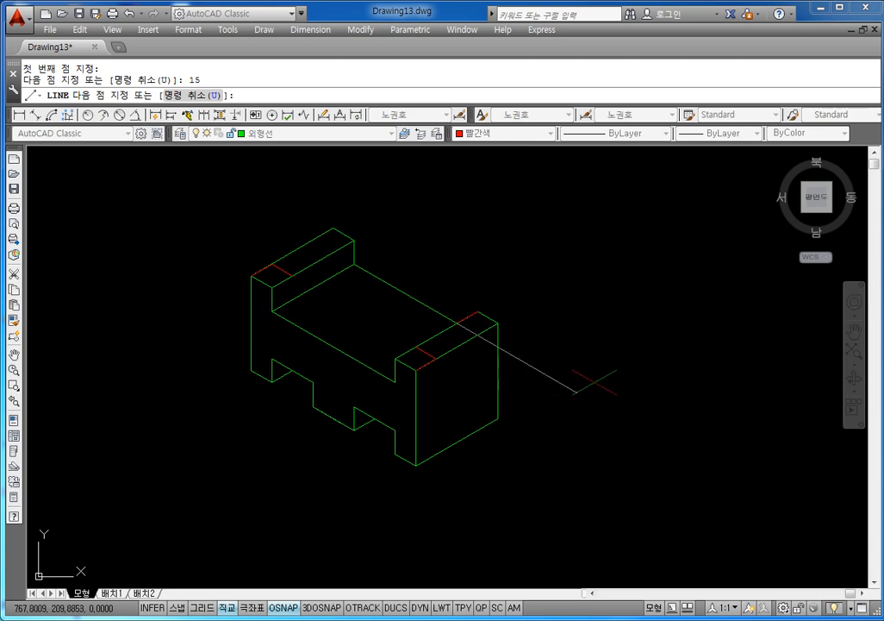
pyautogui.write('15')
pyautogui.press('Return')
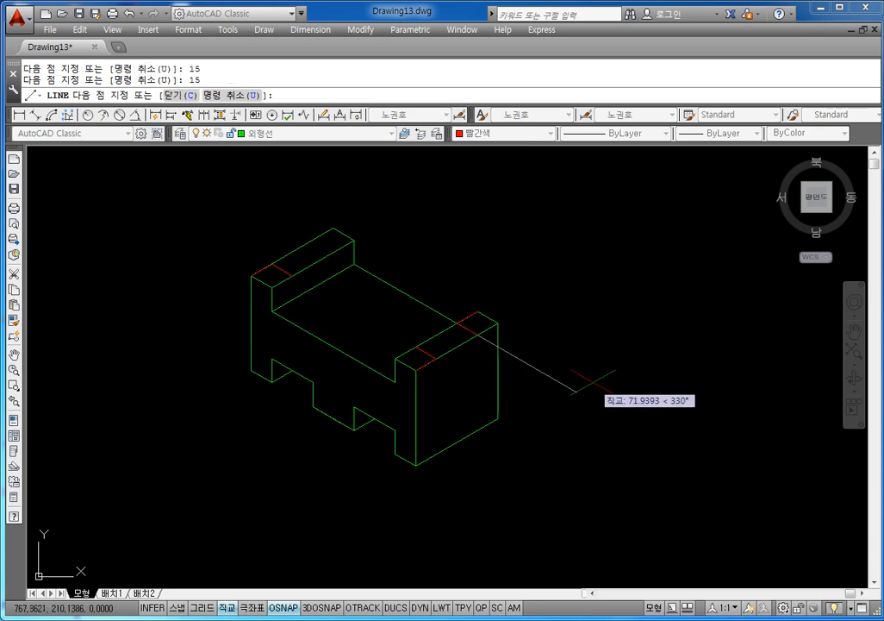
pyautogui.press('Escape')
pyautogui.press('Escape')
pyautogui.press('Escape')
# Step: From the left raised block's inner rear corner, draw red lines of 15 at 210° and 15 at 150° on its top
pyautogui.press('space')
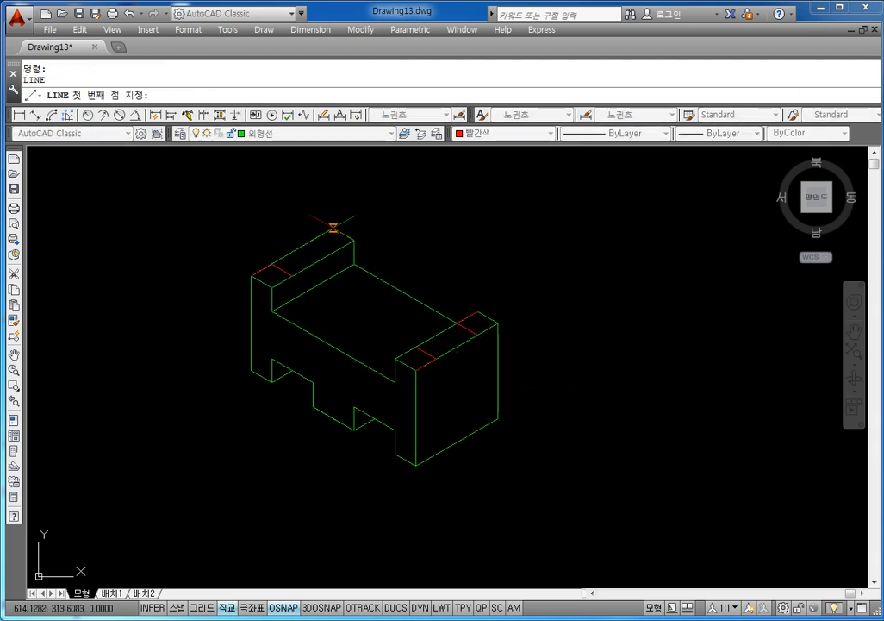
pyautogui.click(353, 239)
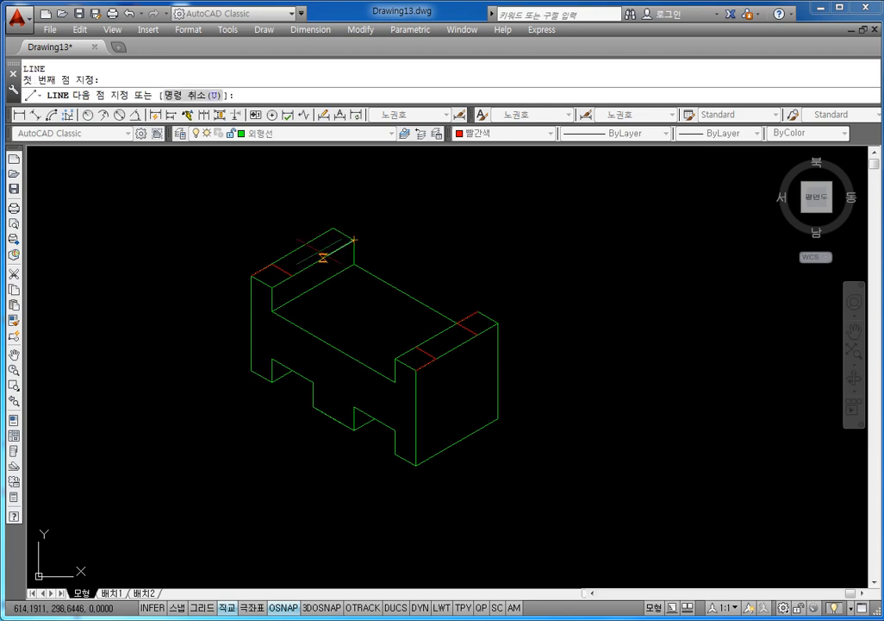
pyautogui.write('15')
pyautogui.press('Return')
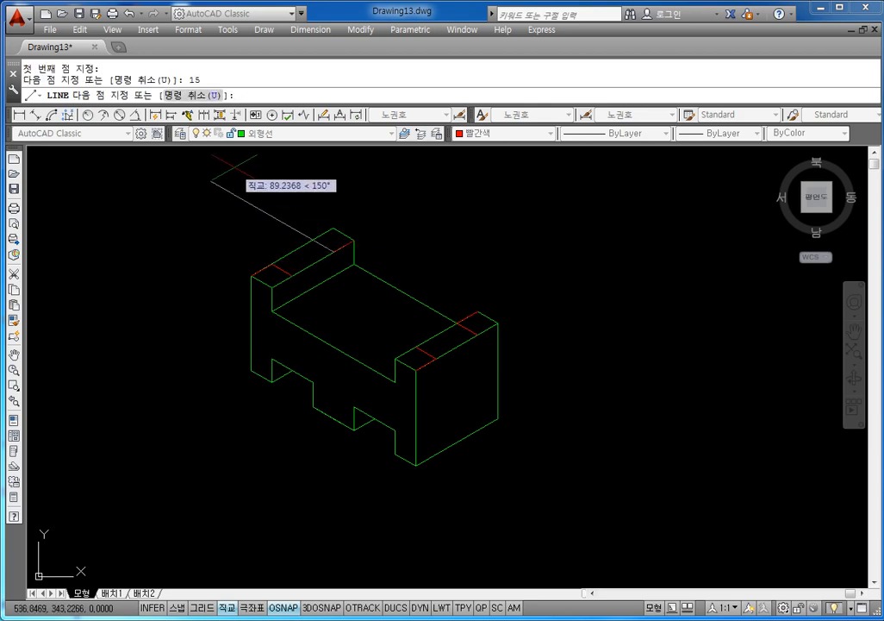
pyautogui.write('15')
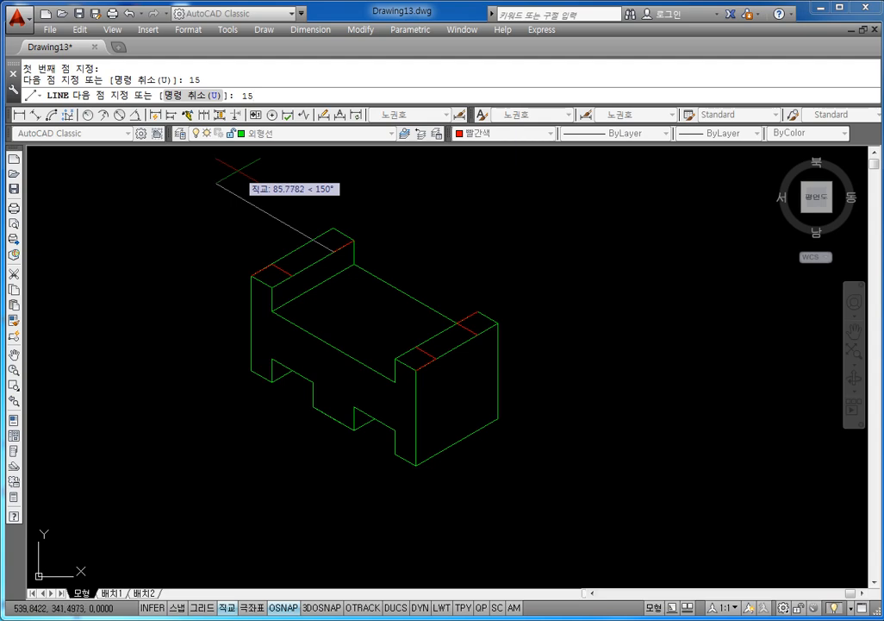
pyautogui.press('Return')
pyautogui.press('Escape')
pyautogui.press('Escape')
pyautogui.press('Escape')
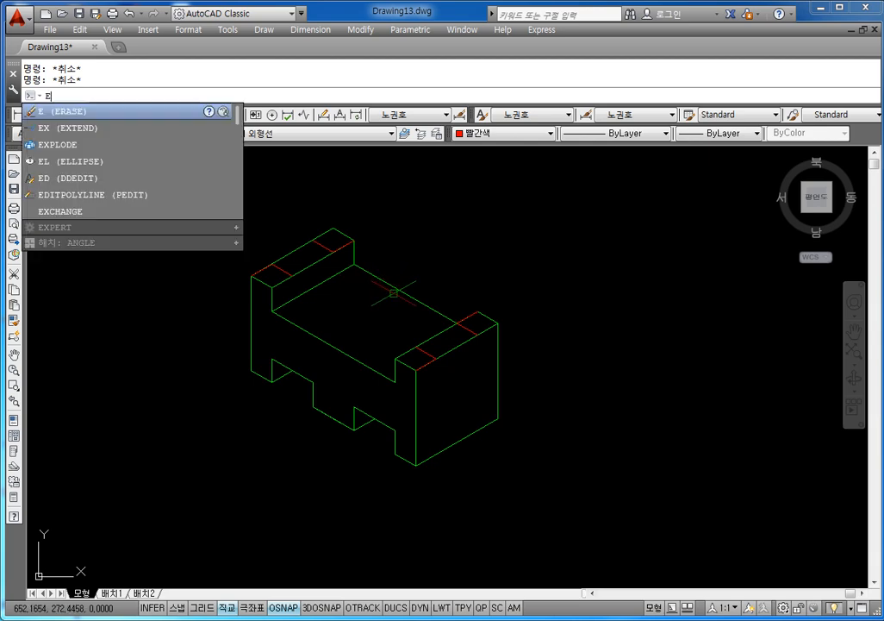
# Step: Draw an isometric circle of radius 15 centred on the inner end of the left block's front red cross line
pyautogui.press('Escape')
pyautogui.write('EL')
pyautogui.press('Return')
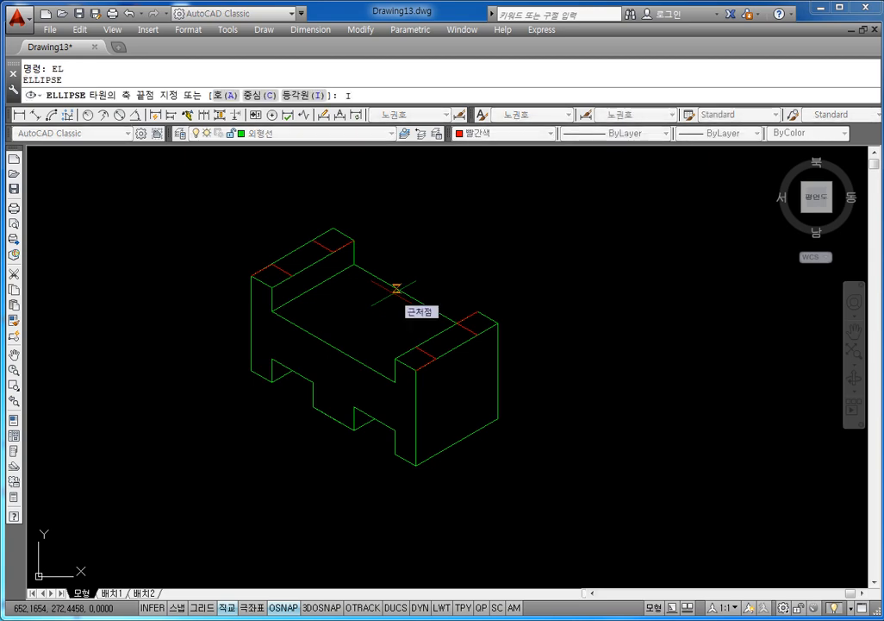
pyautogui.write('I')
pyautogui.press('Return')
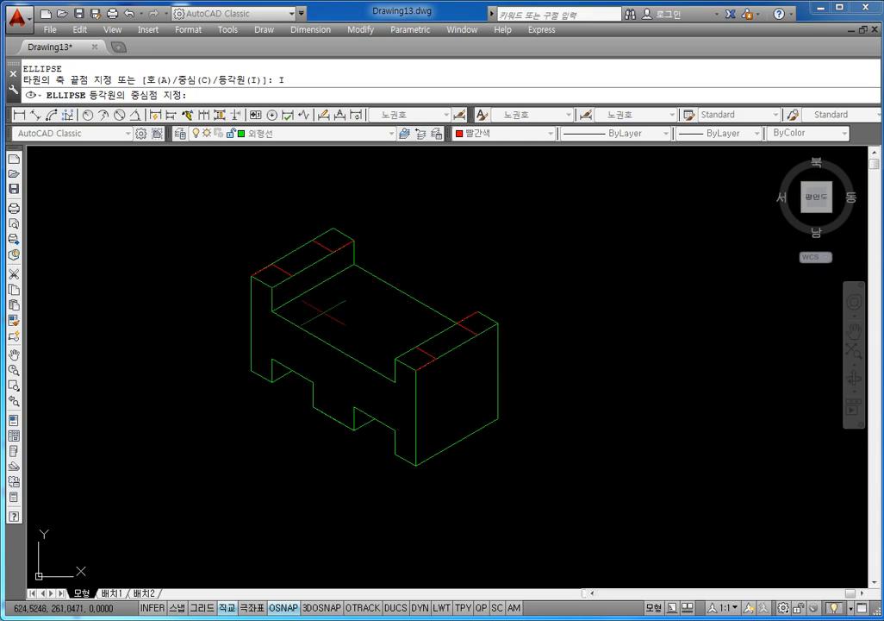
pyautogui.click(292, 276)
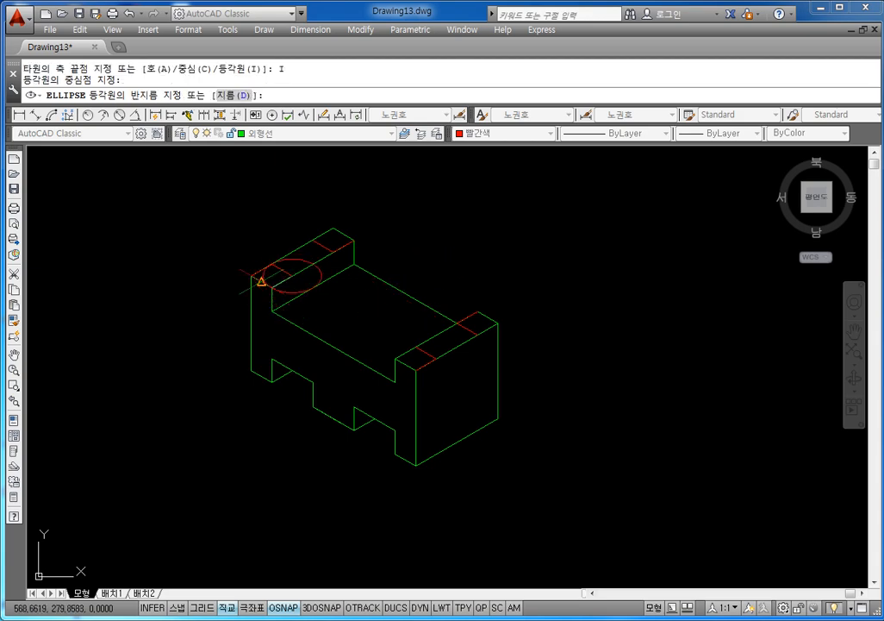
pyautogui.write('15')
pyautogui.press('Return')
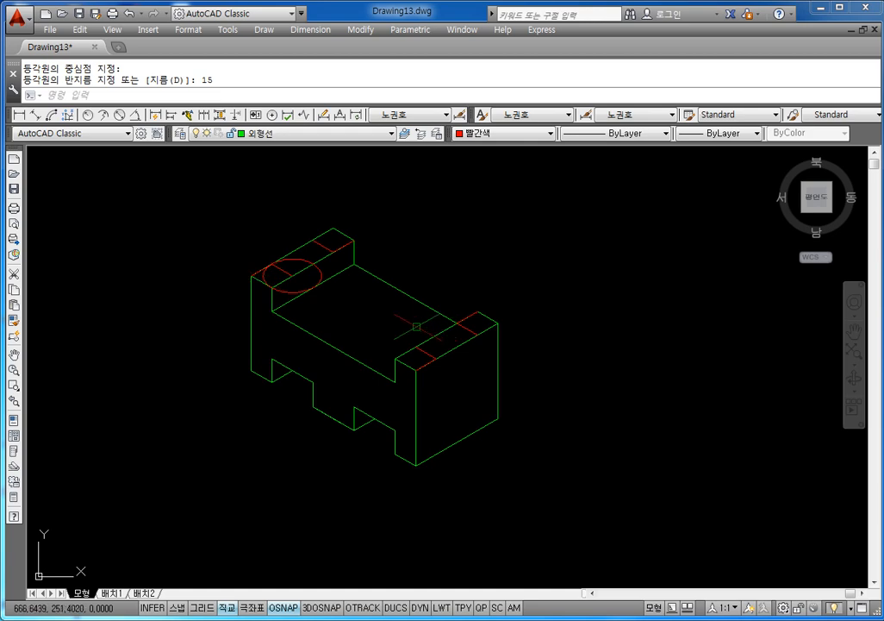
pyautogui.press('Escape')
pyautogui.press('Escape')
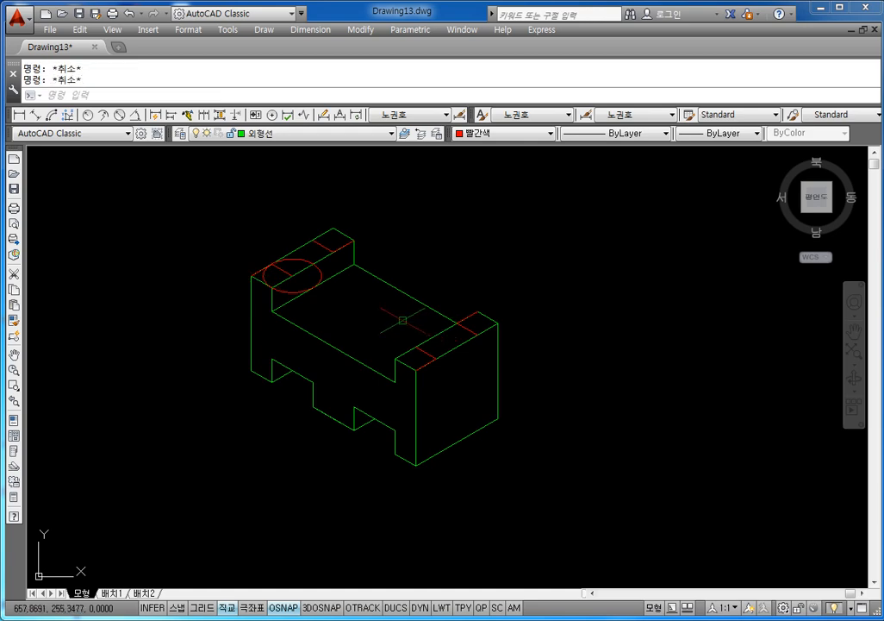
pyautogui.press('space')
pyautogui.write('o')
pyautogui.press('space')
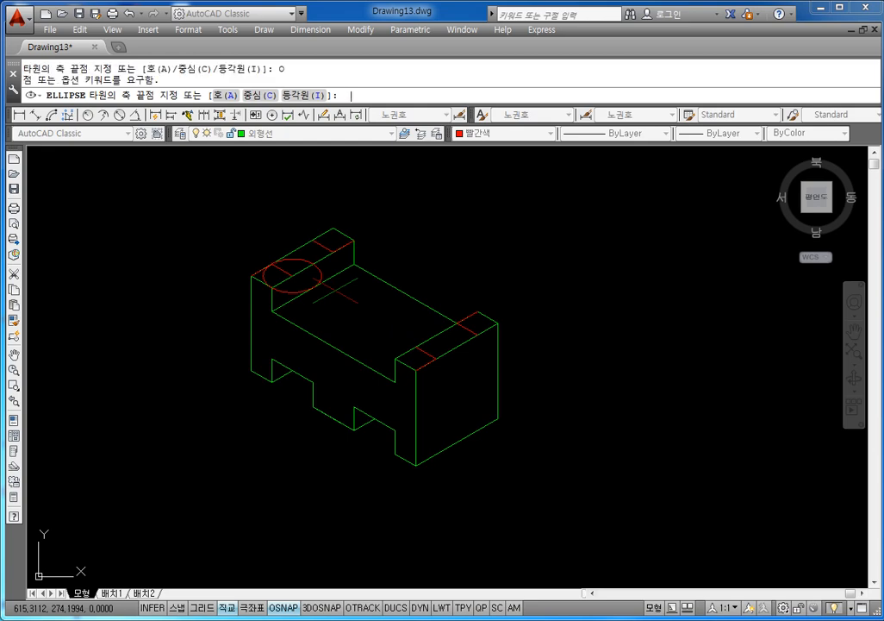
pyautogui.press('Escape')
pyautogui.press('Escape')
pyautogui.press('Escape')
# Step: Draw an isometric circle of radius 15 centred on the inner end of the left block's rear red cross line
pyautogui.write('el')
pyautogui.press('space')
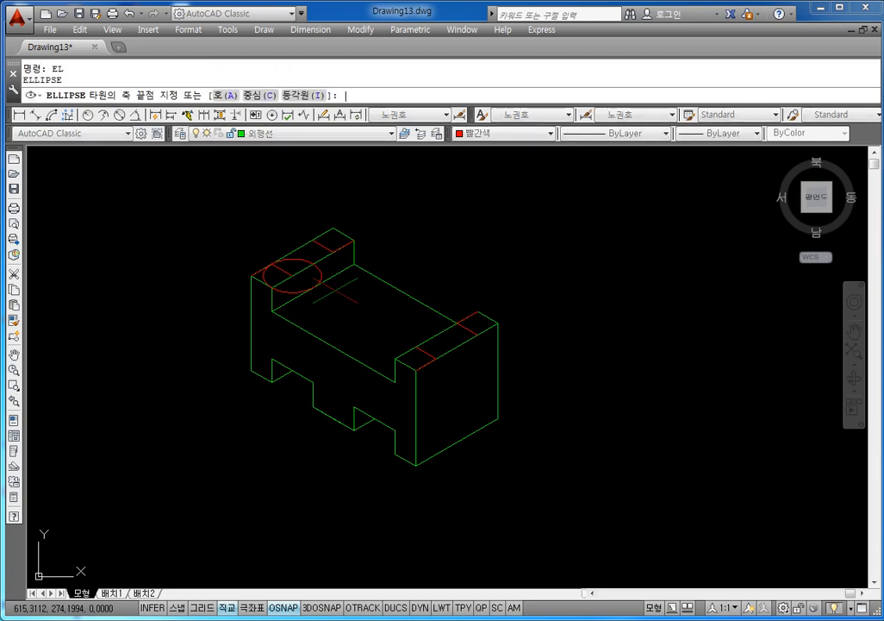
pyautogui.write('i')
pyautogui.press('space')
pyautogui.click(333, 250)
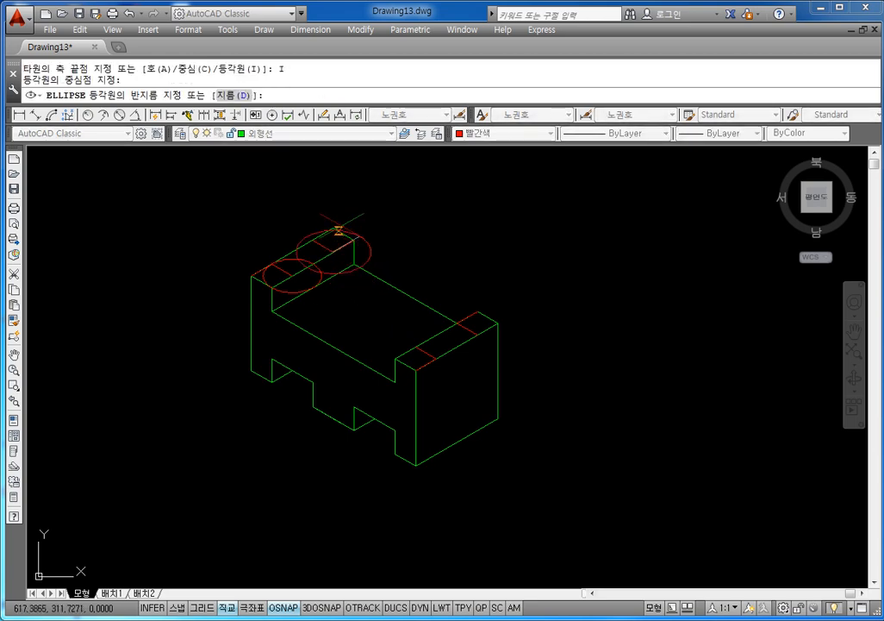
pyautogui.write('15')
pyautogui.press('space')
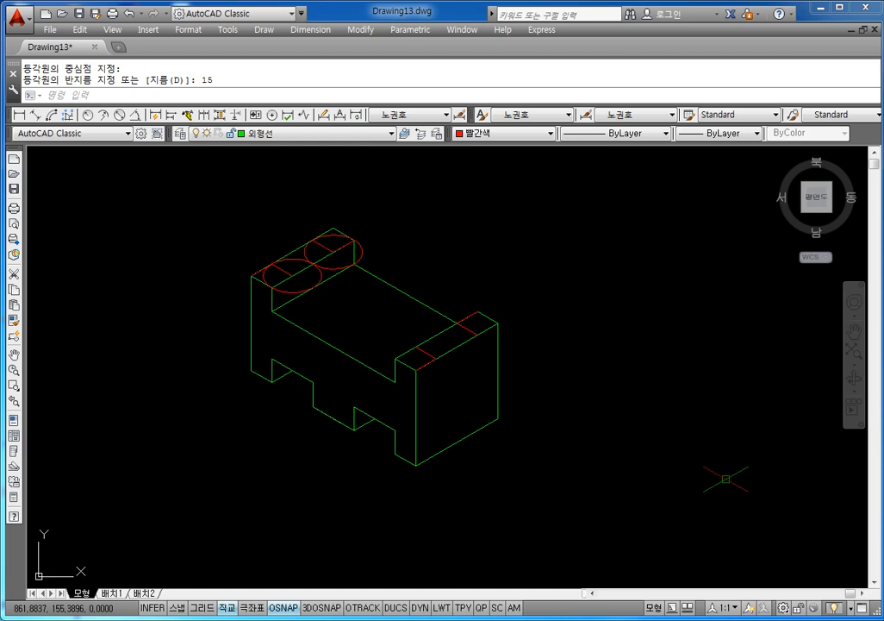
# Step: Using the left block's inner top edge as the cutting edge, trim off the lower halves of both isometric circles
pyautogui.scroll(5, 336, 309)
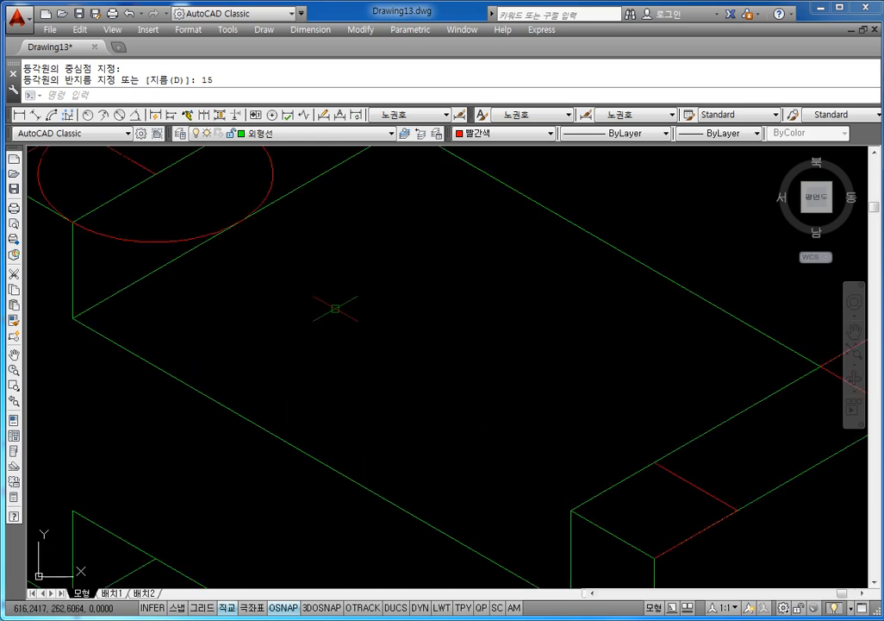
pyautogui.moveTo(318, 270); pyautogui.dragTo(387, 373, button='middle')
pyautogui.scroll(-2, 414, 332)
pyautogui.moveTo(413, 331); pyautogui.dragTo(402, 362, button='middle')
pyautogui.moveTo(365, 312); pyautogui.dragTo(371, 335, button='middle')
pyautogui.press('Escape')
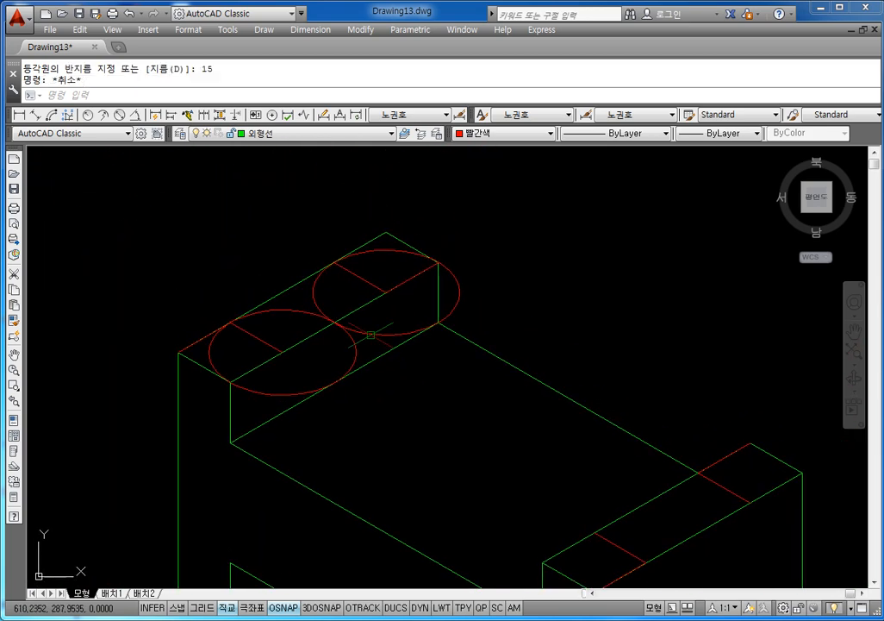
pyautogui.press('Escape')
pyautogui.write('tr')
pyautogui.press('space')
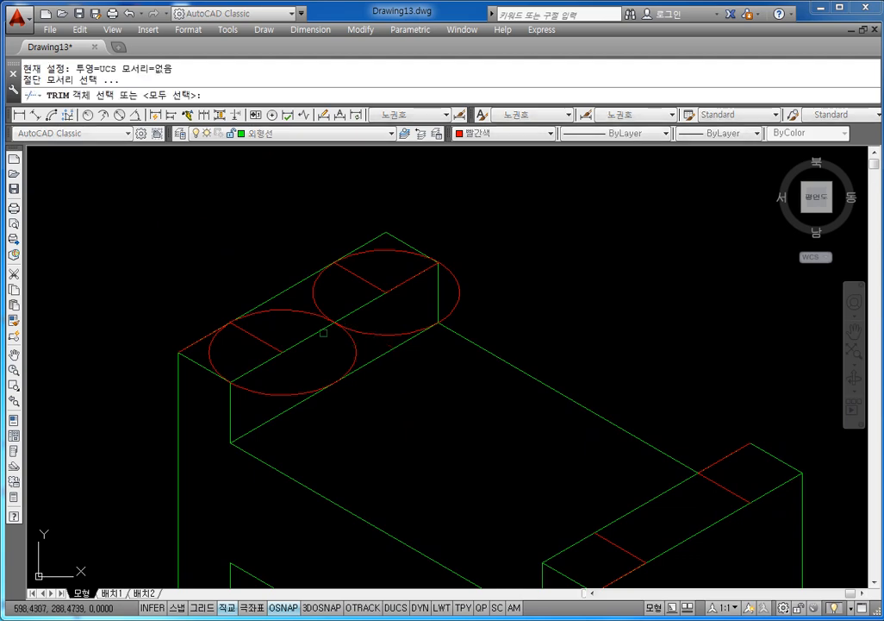
pyautogui.click(302, 339)
pyautogui.click(304, 337)
pyautogui.click(303, 338)
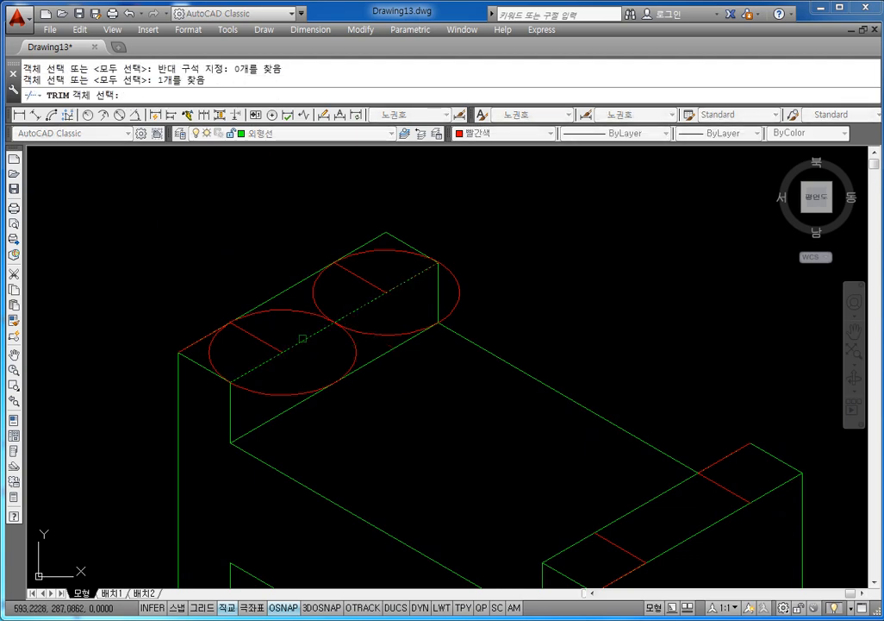
pyautogui.press('space')
pyautogui.click(300, 390)
pyautogui.click(391, 337)
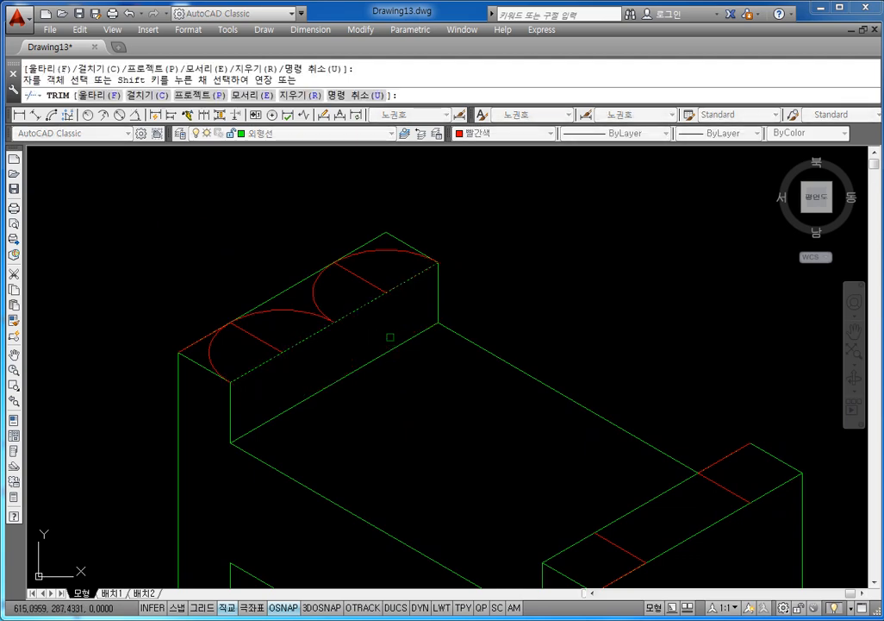
# Step: Trim the two arc portions between the red cross lines on the left block and the outer top edge beyond the rear arc
pyautogui.press('Escape')
pyautogui.press('Escape')
pyautogui.write('tr')
pyautogui.press('Return')
pyautogui.press('Return')
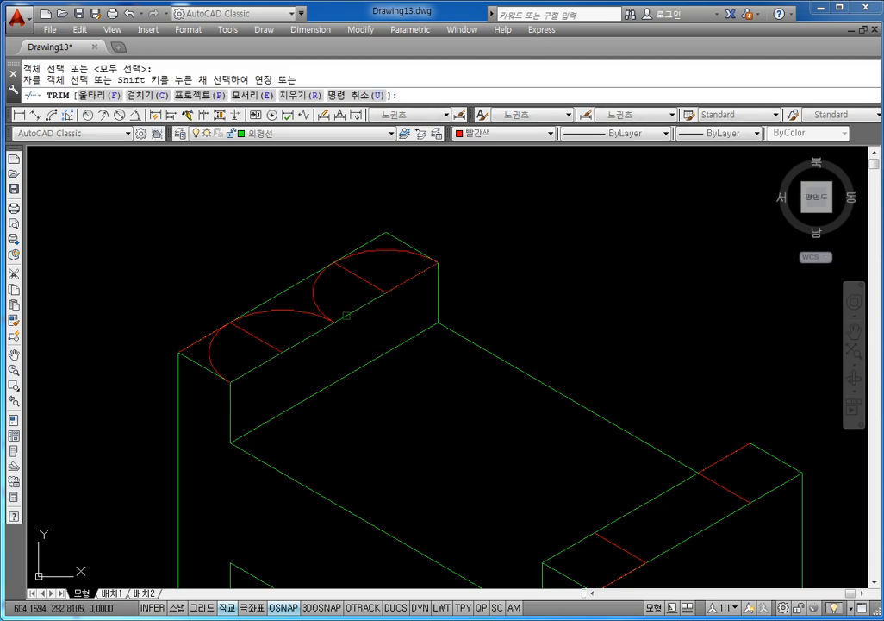
pyautogui.click(317, 293)
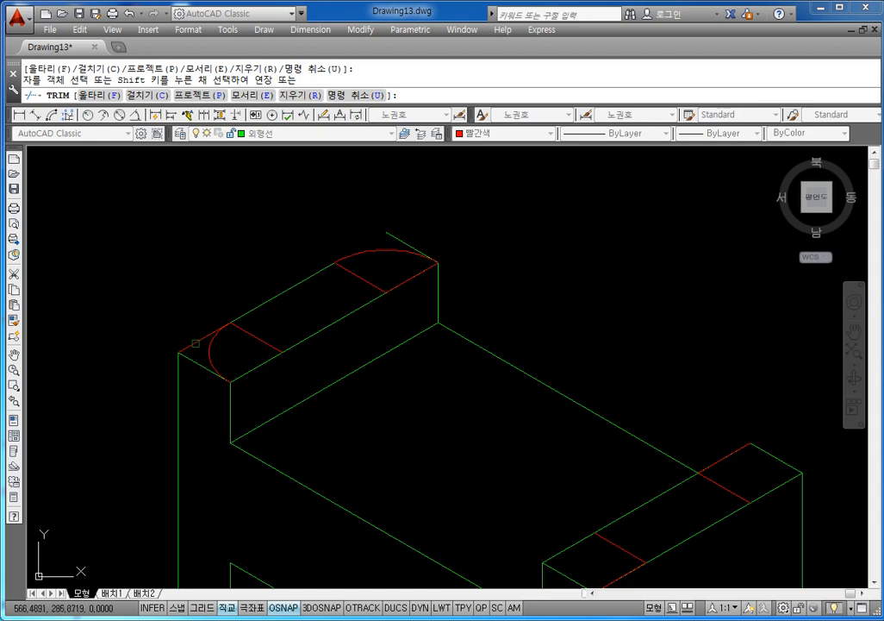
pyautogui.press('Escape')
# Step: Erase the red construction line along the left block's outer top edge at the front corner
pyautogui.click(192, 338)
pyautogui.click(192, 339)
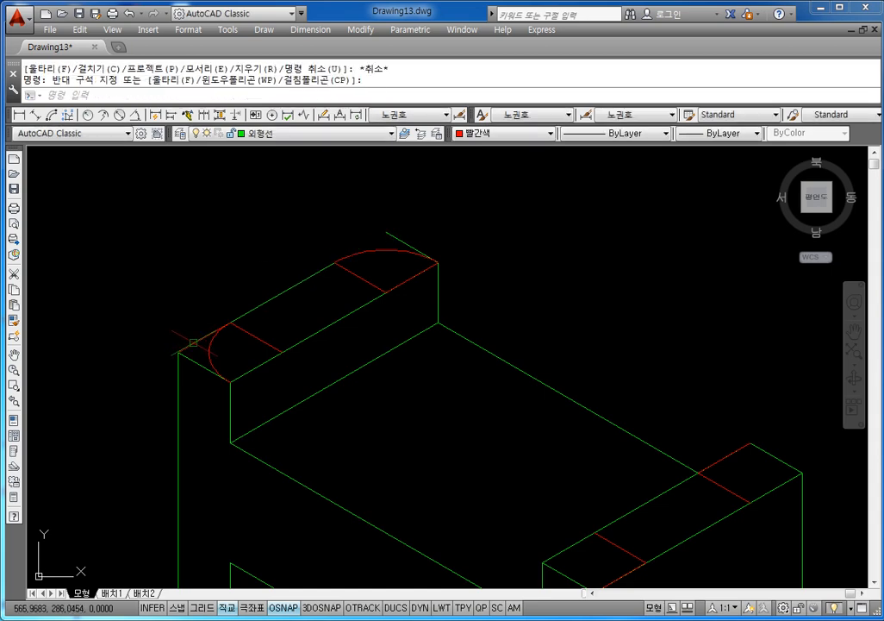
pyautogui.click(197, 341)
pyautogui.press('Delete')
pyautogui.press('Escape')
pyautogui.press('Escape')
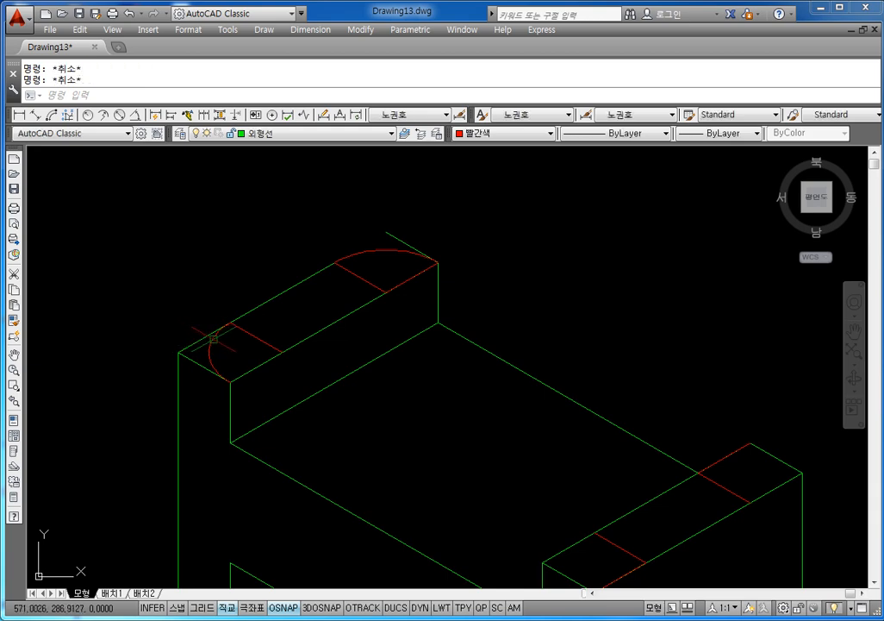
pyautogui.write('tr')
pyautogui.press('Return')
pyautogui.press('Escape')
pyautogui.press('Escape')
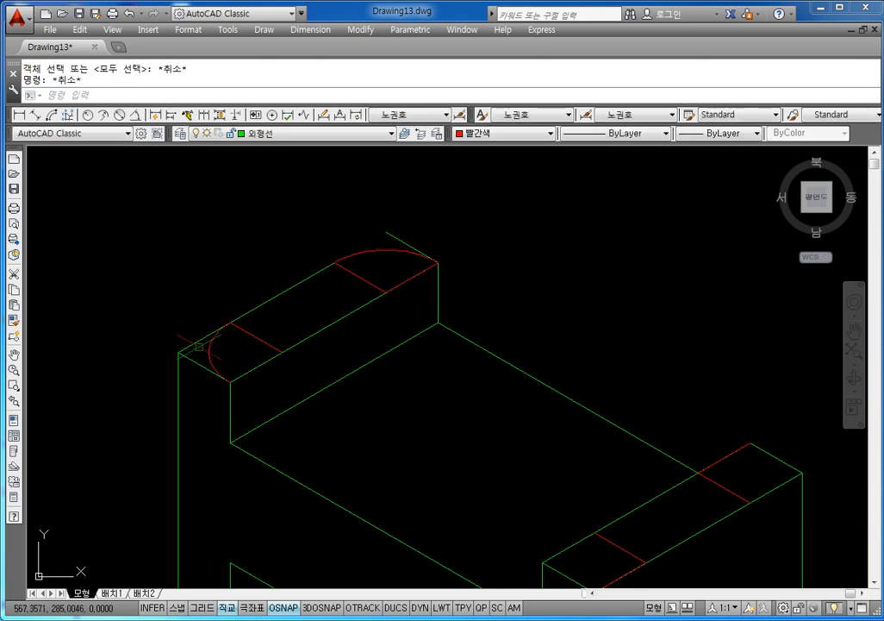
# Step: Trim the part of the left block's outer top edge that extends past the front arc
pyautogui.write('tr')
pyautogui.press('Return')
pyautogui.press('Return')
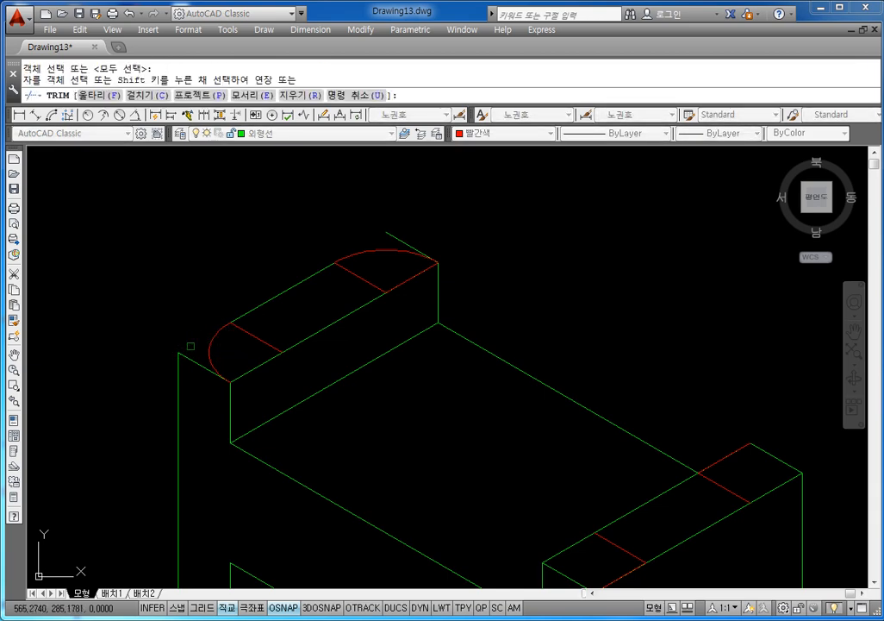
pyautogui.press('Escape')
# Step: Erase the left block's short front top edge and the front red cross line on its top
pyautogui.click(194, 363)
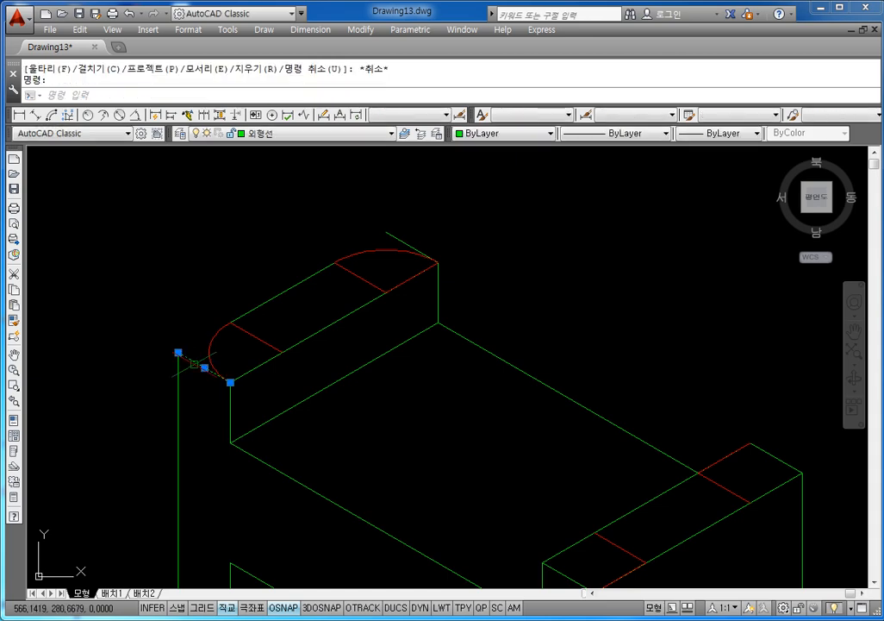
pyautogui.press('Delete')
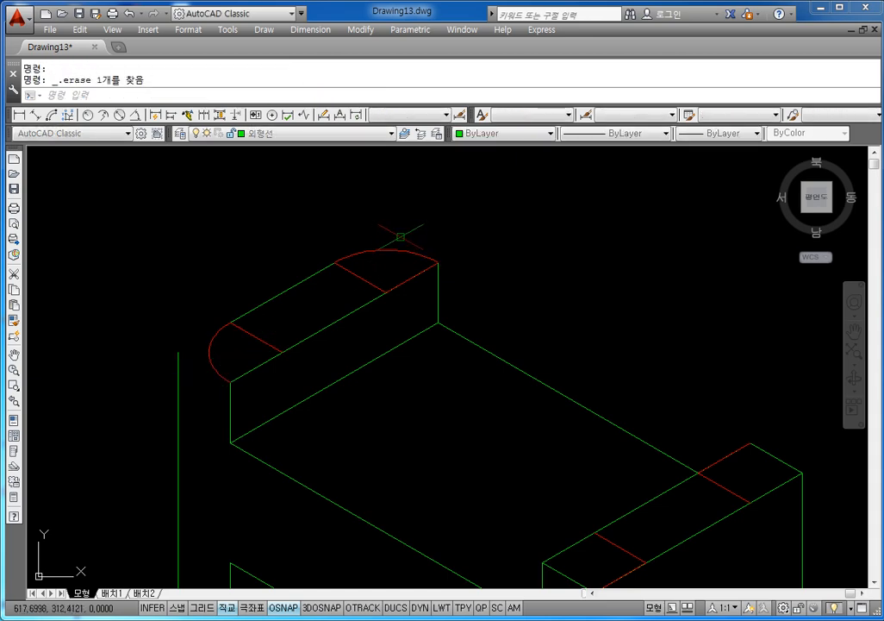
pyautogui.scroll(-5, 468, 260)
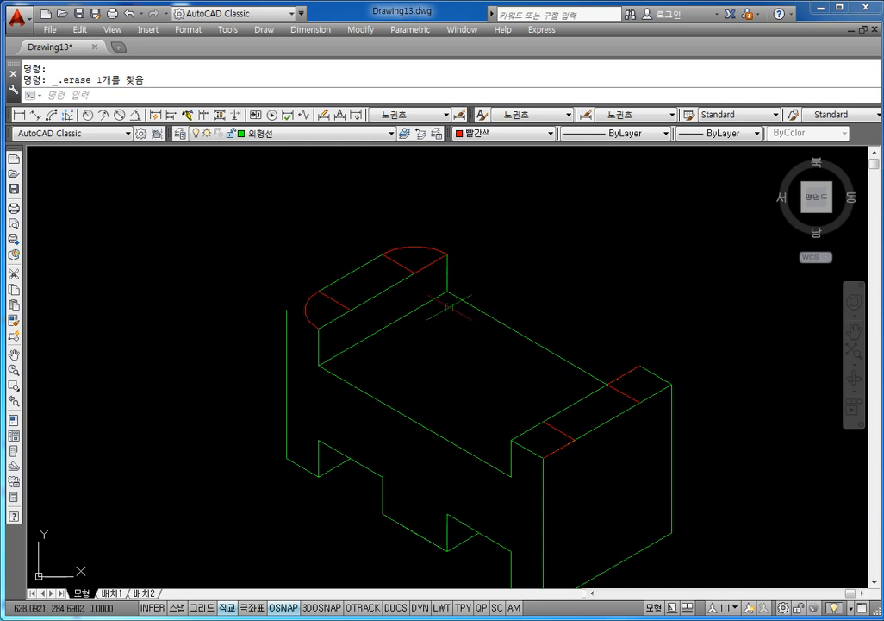
pyautogui.click(342, 303)
pyautogui.press('Delete')
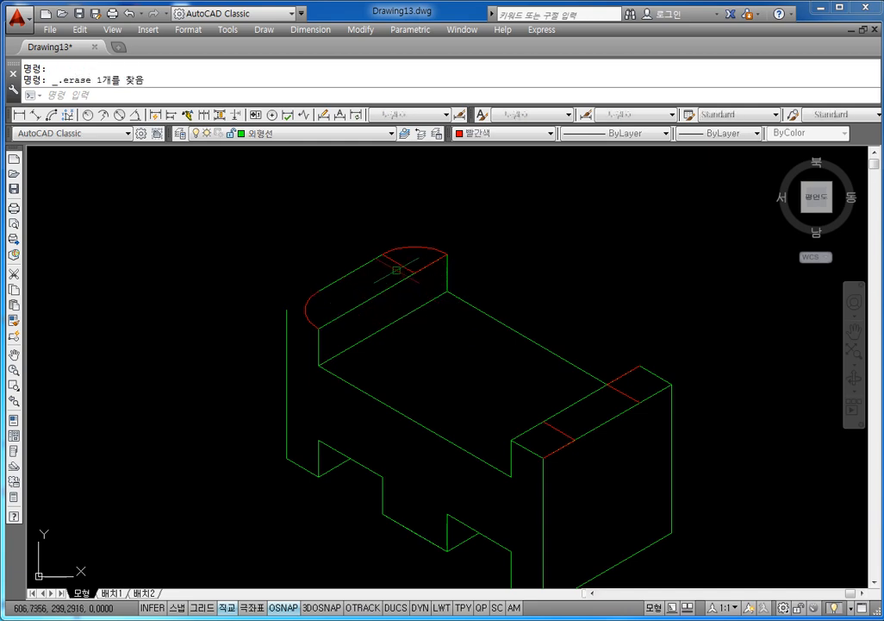
# Step: Erase the remaining red construction lines at the rear of the left block's top face
pyautogui.click(431, 262)
pyautogui.press('Delete')
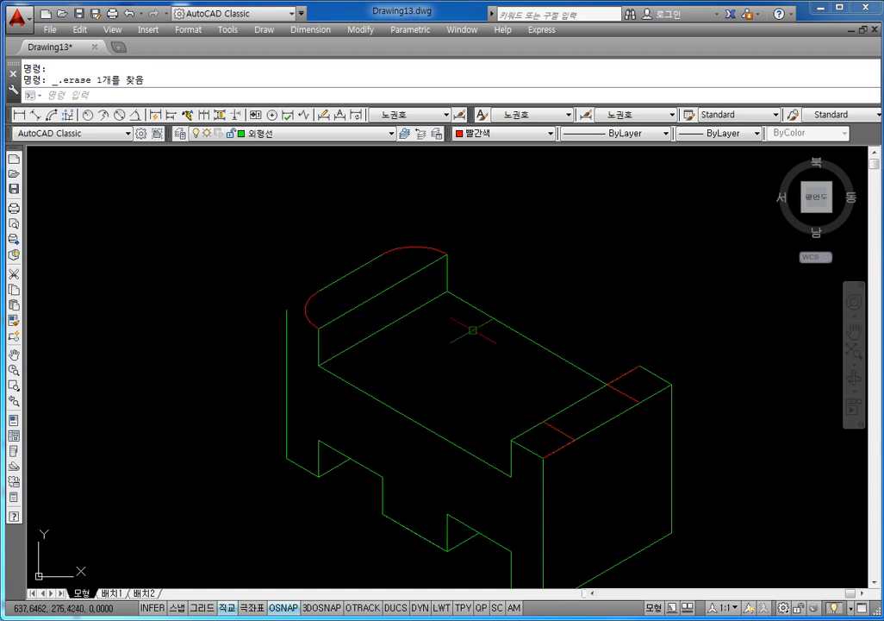
pyautogui.press('Escape')
pyautogui.press('Escape')
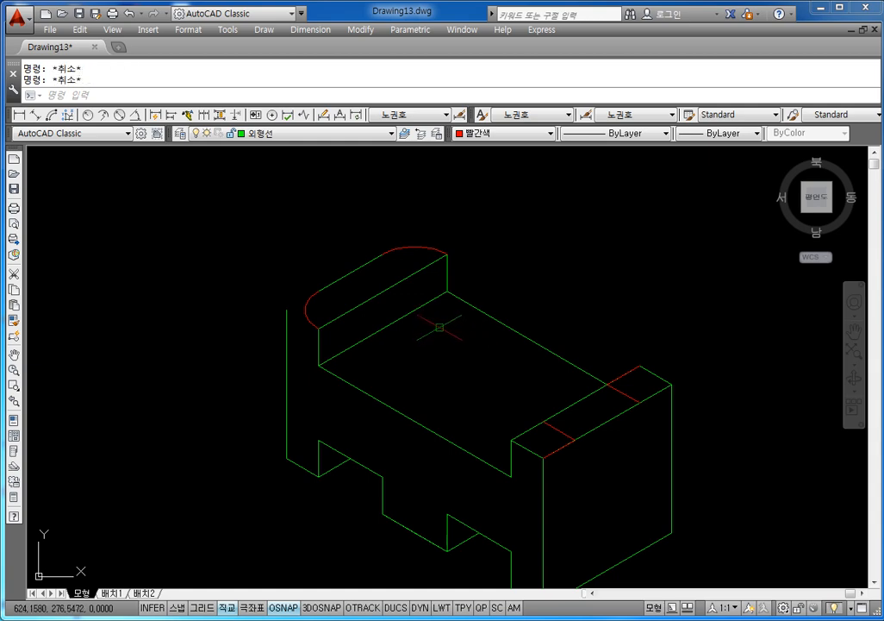
# Step: Copy the left block's front corner arc from its inner end straight down to the bottom corner at the first notch
pyautogui.write('CO')
pyautogui.press('Return')
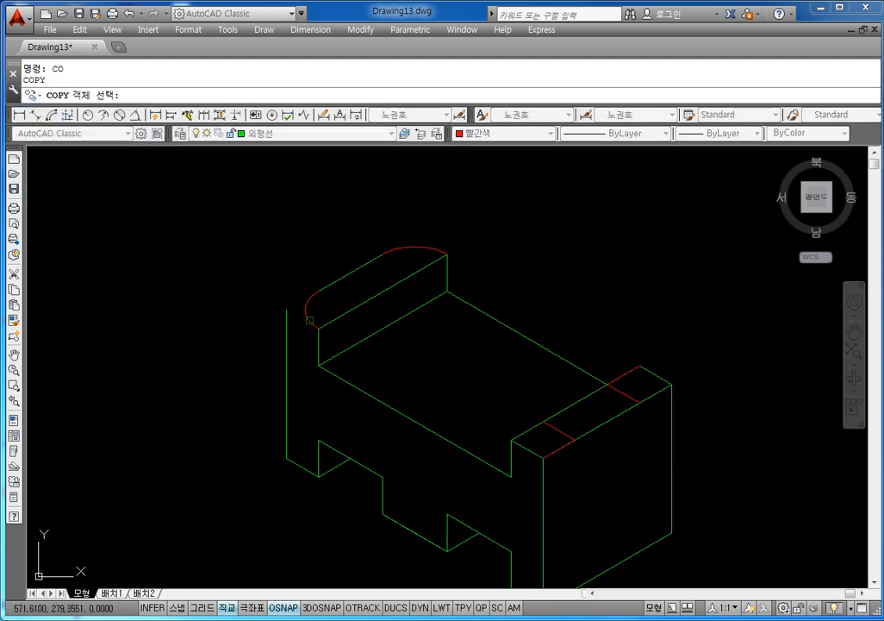
pyautogui.click(309, 320)
pyautogui.press('Return')
pyautogui.click(319, 328)
pyautogui.click(319, 475)
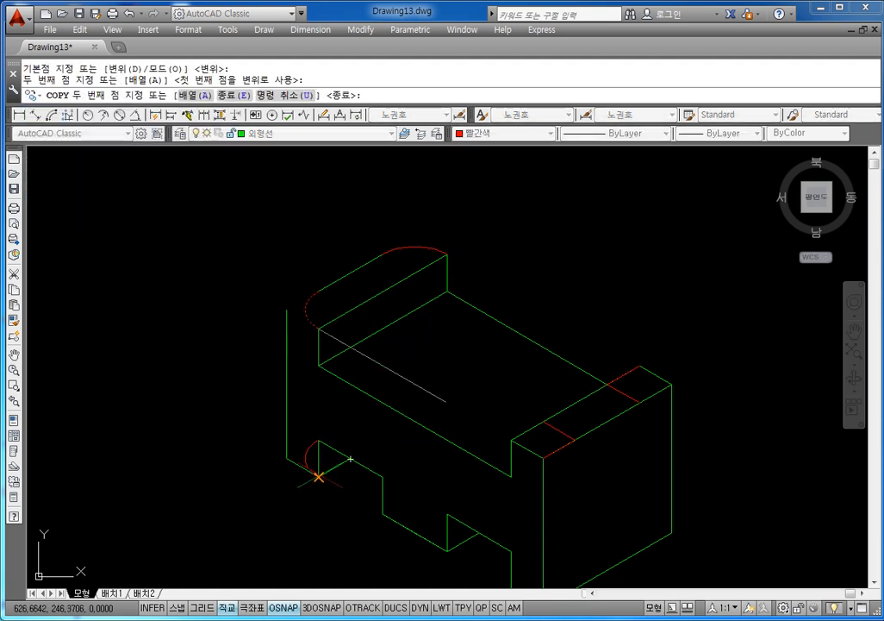
pyautogui.press('Escape')
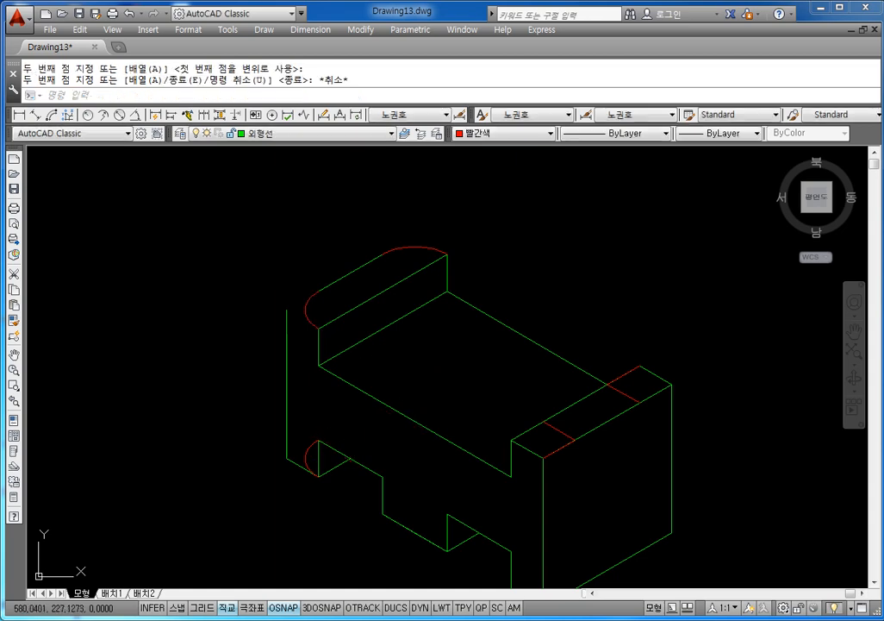
pyautogui.press('Escape')
pyautogui.press('Escape')
# Step: Erase the left block's short bottom front edge and its old outer vertical edge
pyautogui.click(300, 464)
pyautogui.press('Delete')
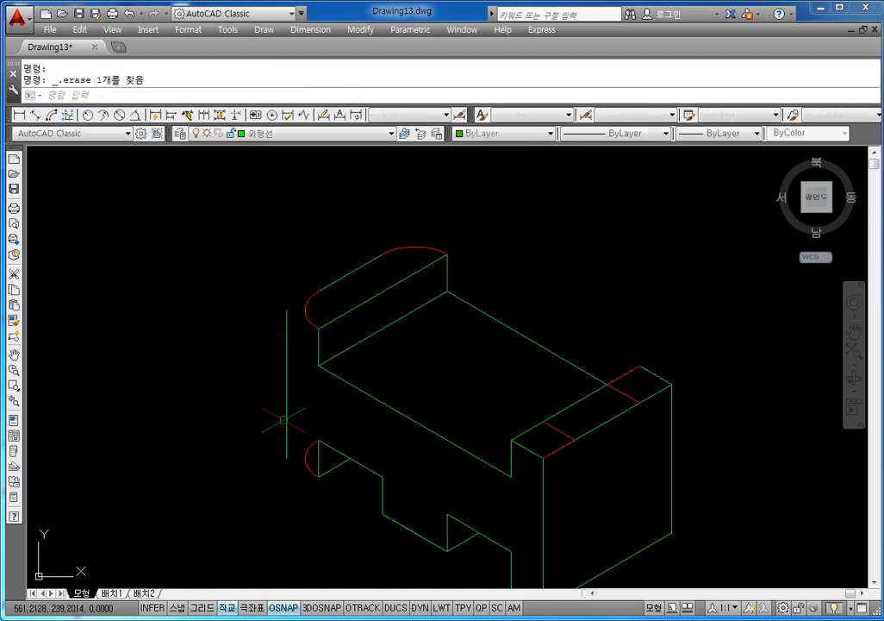
pyautogui.click(286, 379)
pyautogui.click(255, 429)
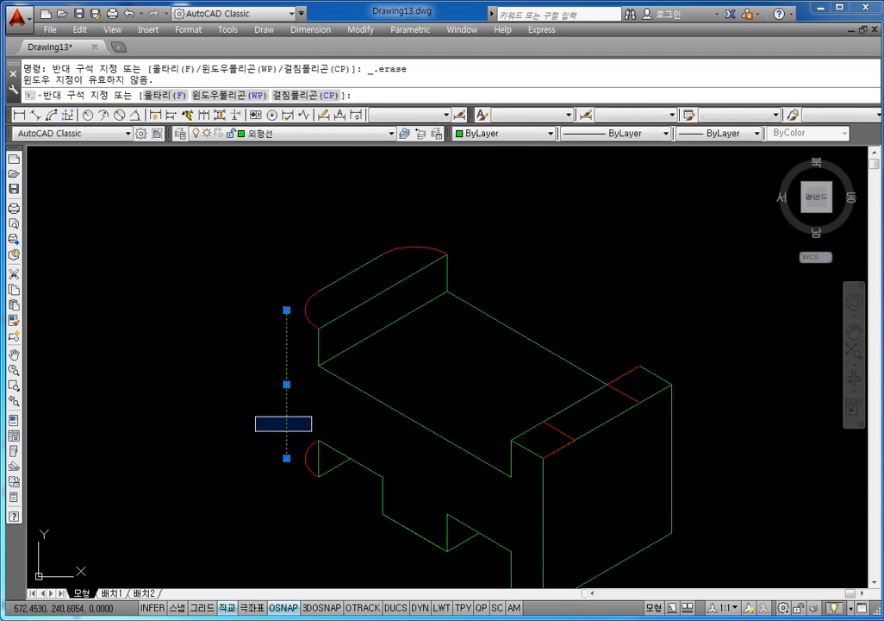
pyautogui.press('Escape')
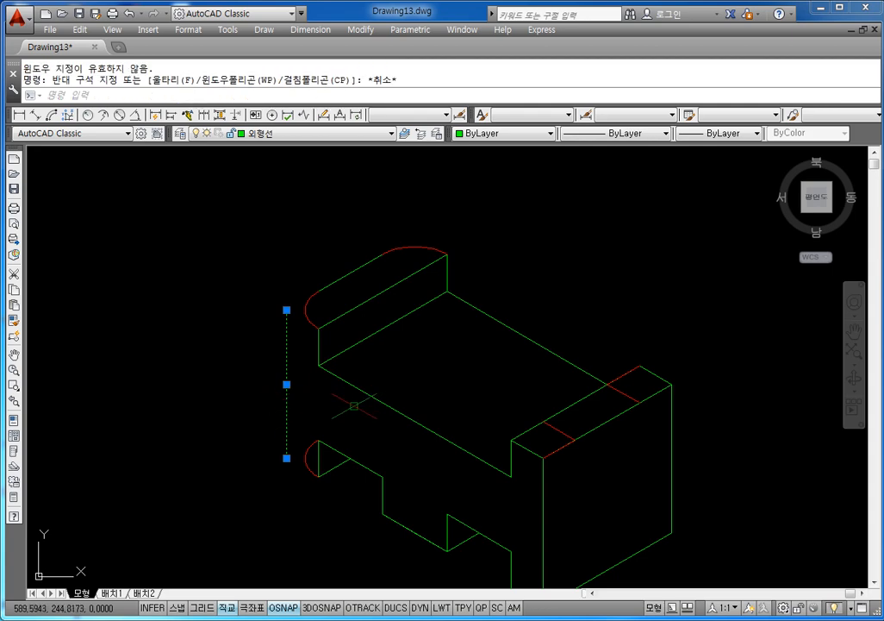
pyautogui.press('Delete')
pyautogui.press('Escape')
pyautogui.press('Escape')
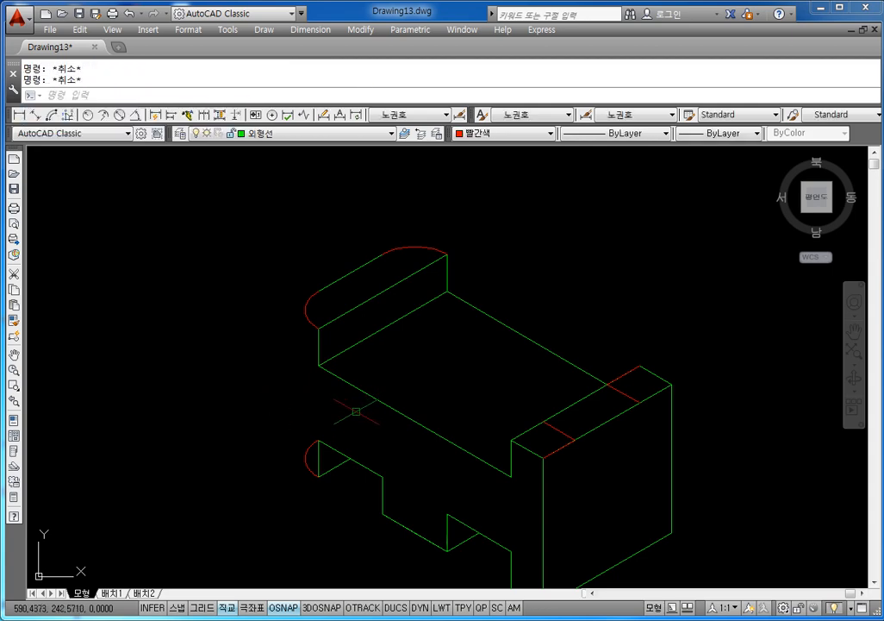
# Step: Draw a vertical line joining the outermost points of the left block's upper and lower front arcs
pyautogui.write('l')
pyautogui.press('Return')
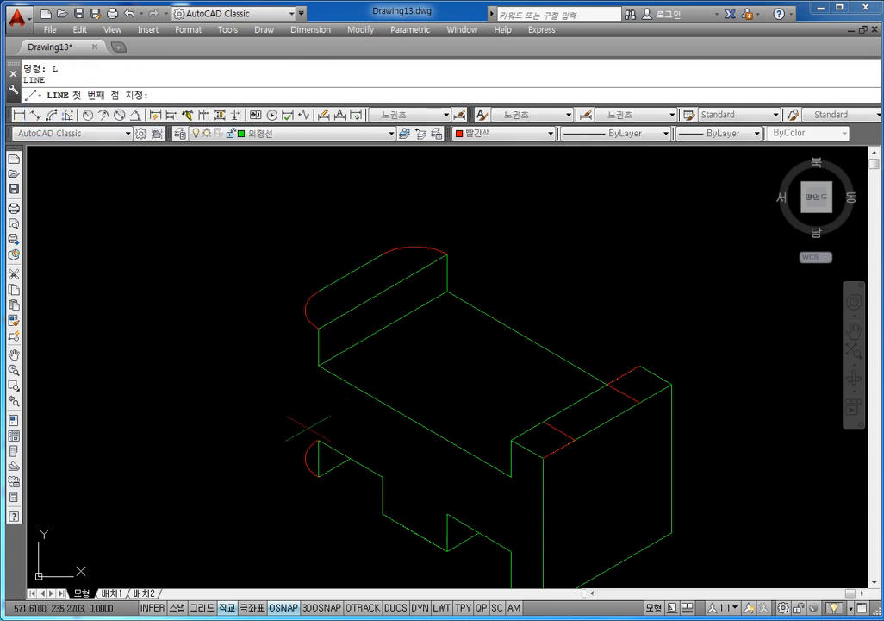
pyautogui.click(306, 312)
pyautogui.click(306, 458)
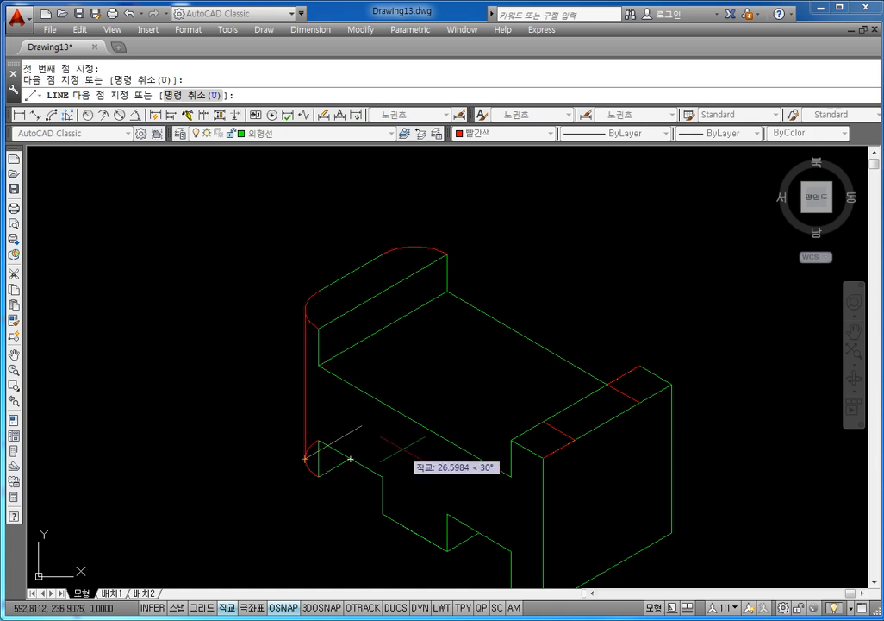
pyautogui.press('Escape')
# Step: Set the colour of the left block's two front arcs and the vertical line joining them to ByLayer
pyautogui.click(328, 267)
pyautogui.click(258, 505)
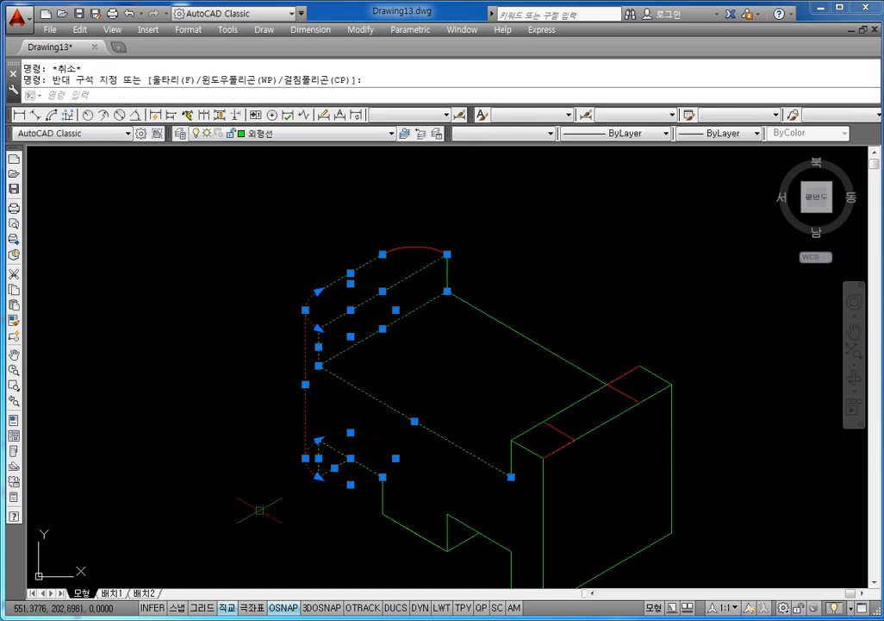
pyautogui.click(500, 133)
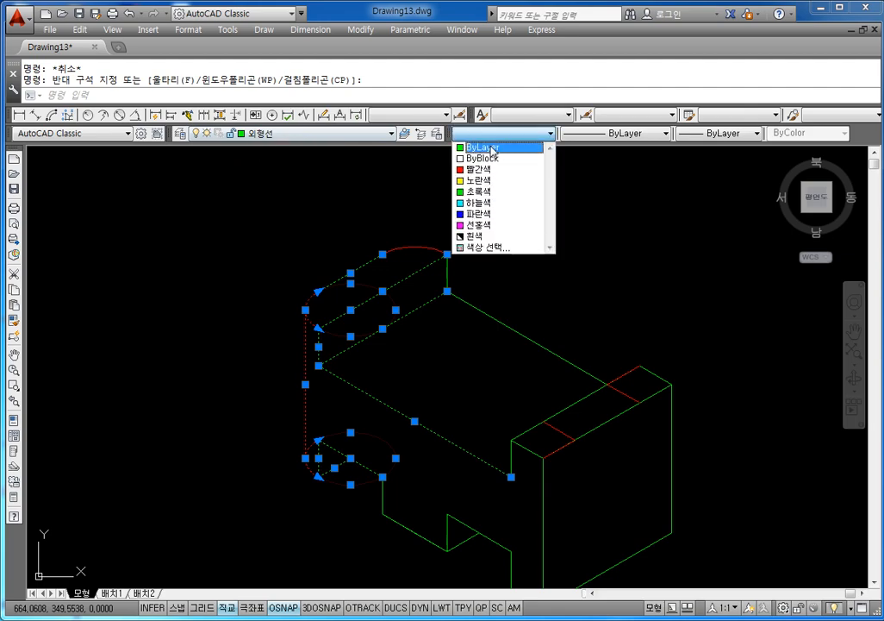
pyautogui.click(487, 146)
pyautogui.press('Escape')
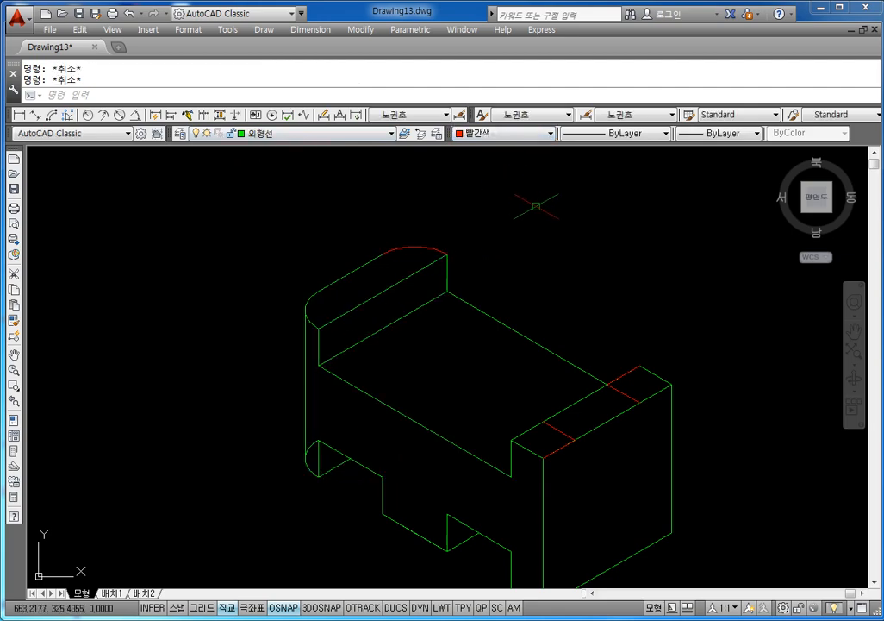
pyautogui.hotkey('ctrl', 's')
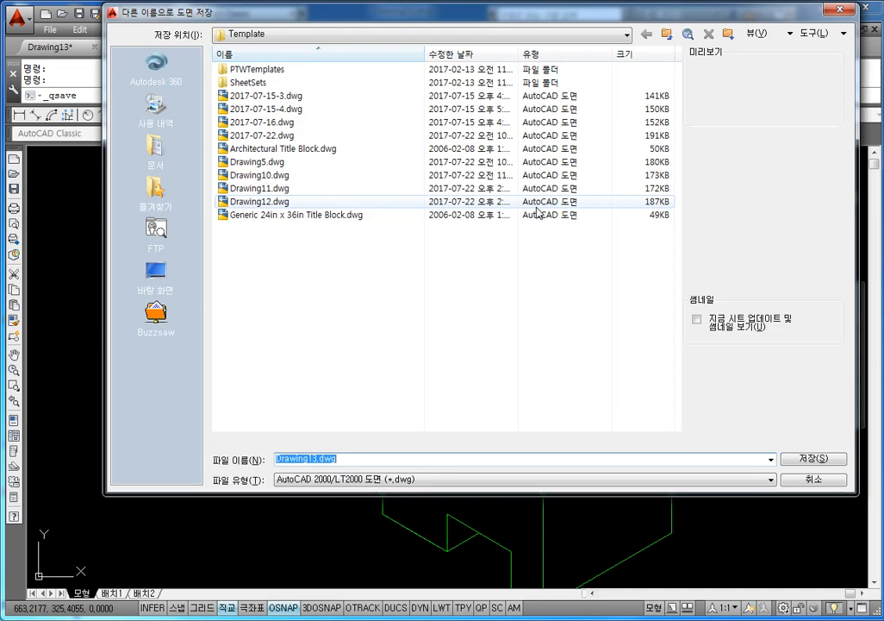
pyautogui.press('Escape')
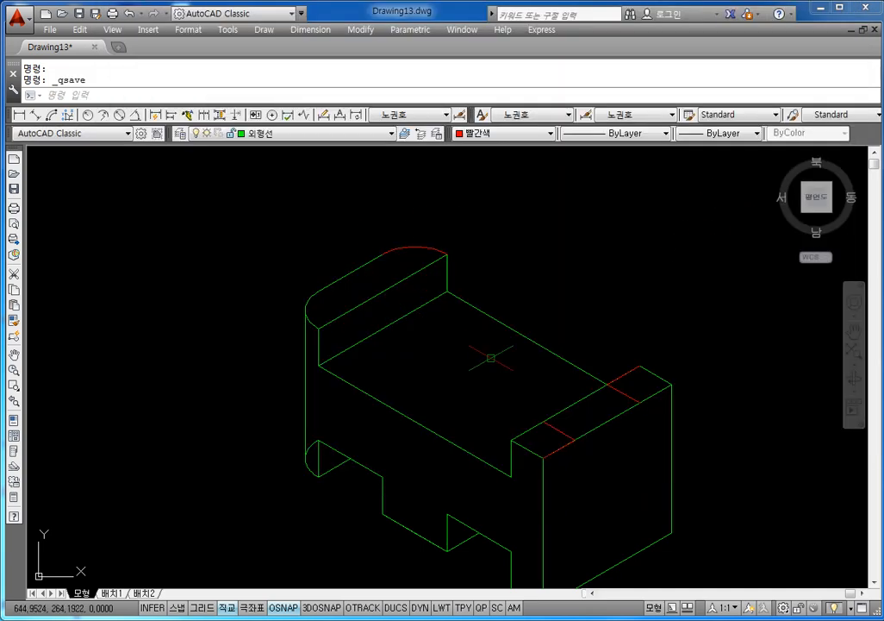
pyautogui.middleClick(515, 342)
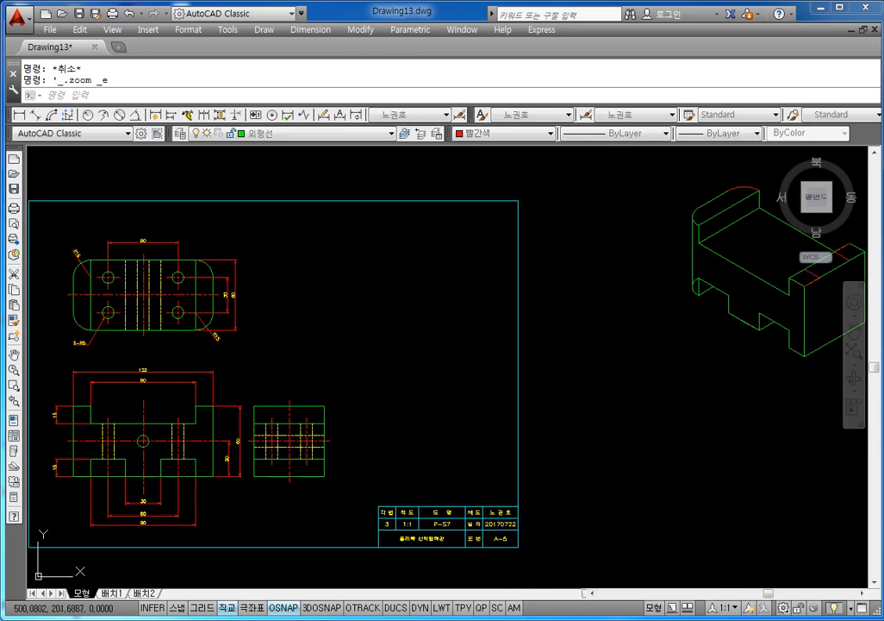
# Step: Set the colour of the left block's rear top arc to ByLayer
pyautogui.scroll(8, 644, 274)
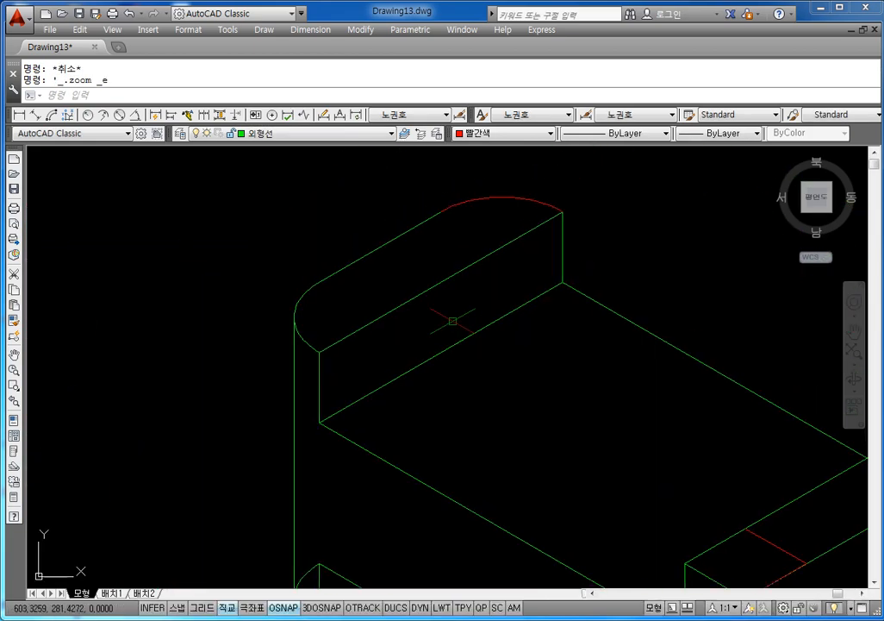
pyautogui.press('Escape')
pyautogui.click(493, 208)
pyautogui.click(500, 134)
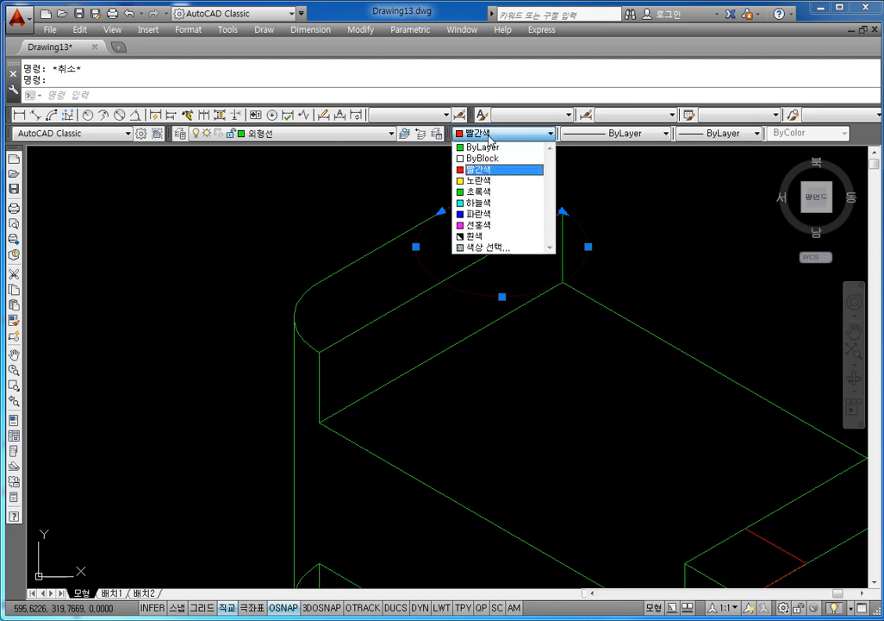
pyautogui.click(487, 148)
pyautogui.press('Escape')
# Step: Draw a radius 15 isometric circle on the right block's top, centred where the front red cross line meets the inner edge
pyautogui.scroll(-4, 514, 262)
pyautogui.moveTo(518, 265); pyautogui.dragTo(393, 268, button='middle')
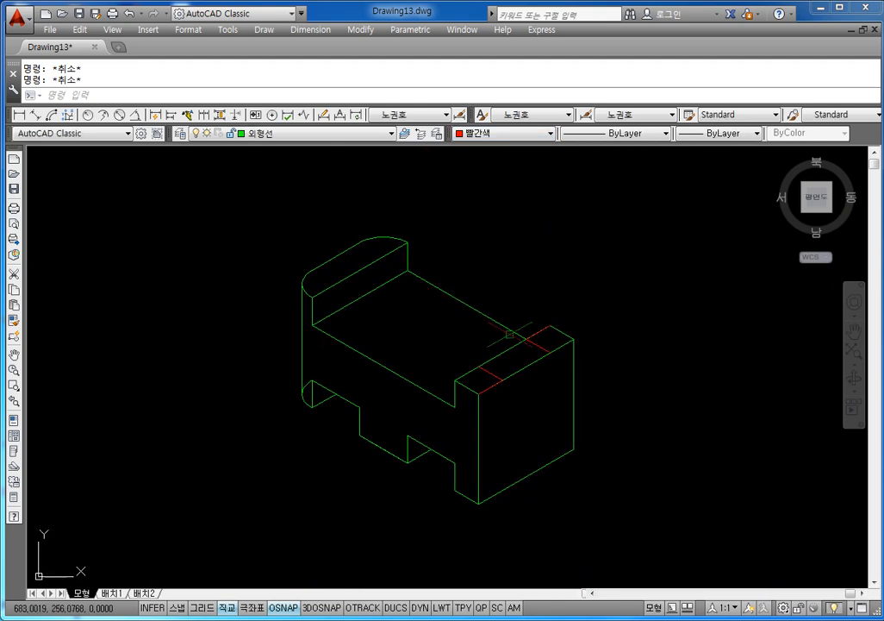
pyautogui.scroll(4, 541, 356)
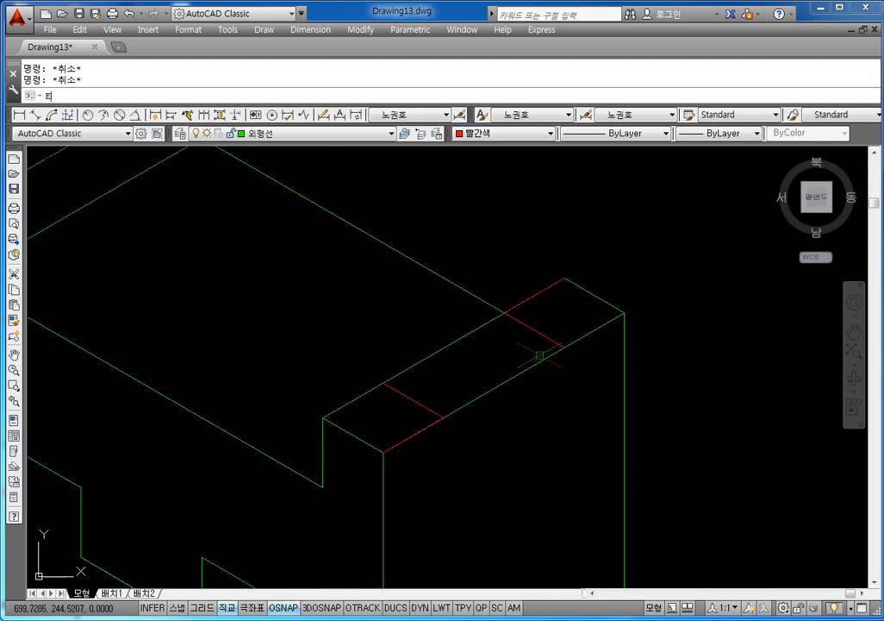
pyautogui.write('EL')
pyautogui.press('Return')
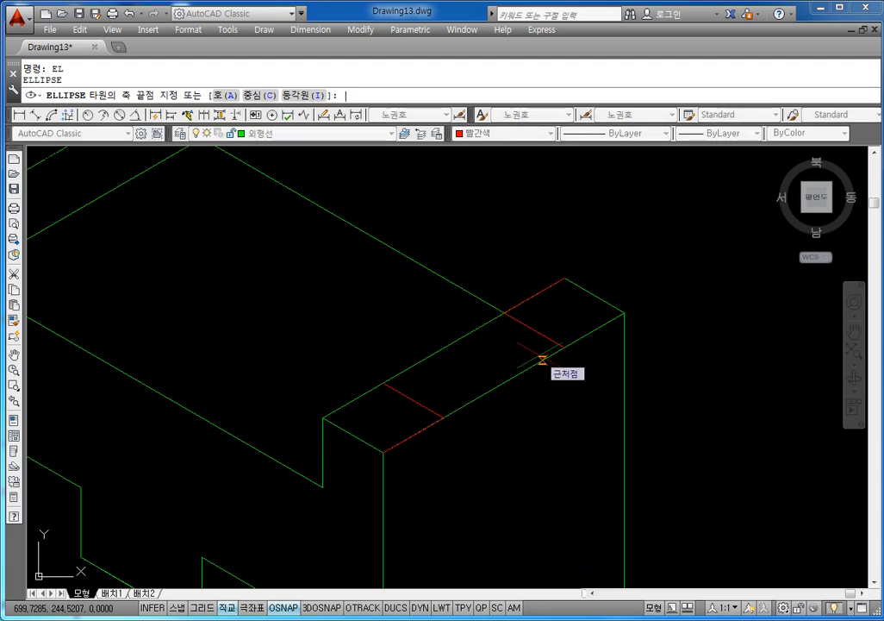
pyautogui.write('I')
pyautogui.press('Return')
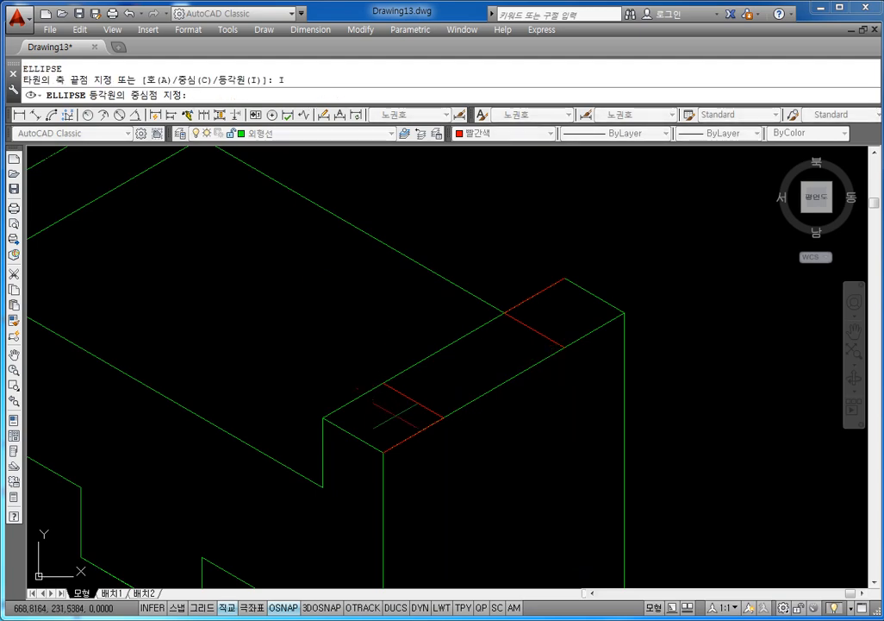
pyautogui.click(383, 382)
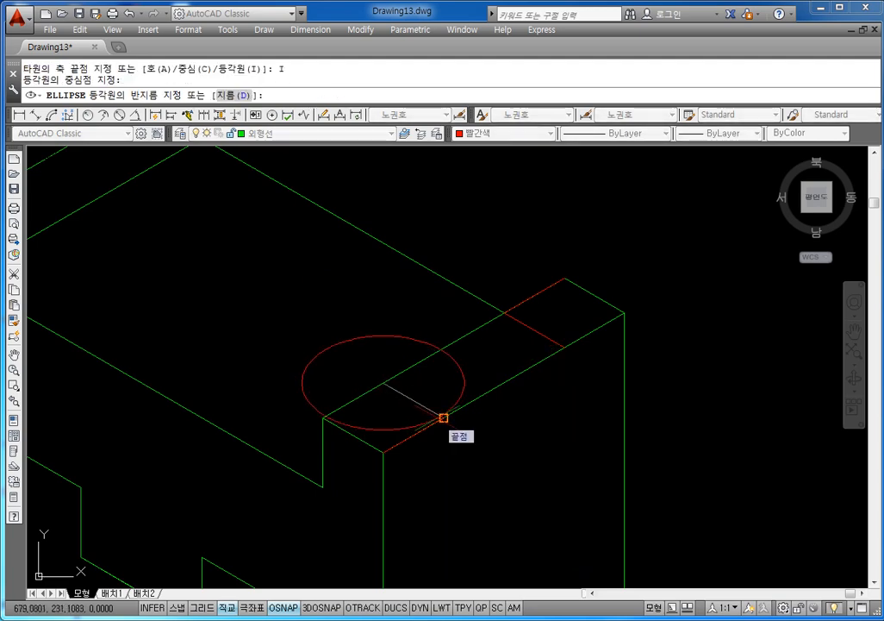
pyautogui.write('15')
pyautogui.press('Return')
pyautogui.press('Escape')
pyautogui.press('Escape')
# Step: Draw a radius 15 isometric circle on the right block's top, centred where the rear red cross line meets the inner edge
pyautogui.press('Return')
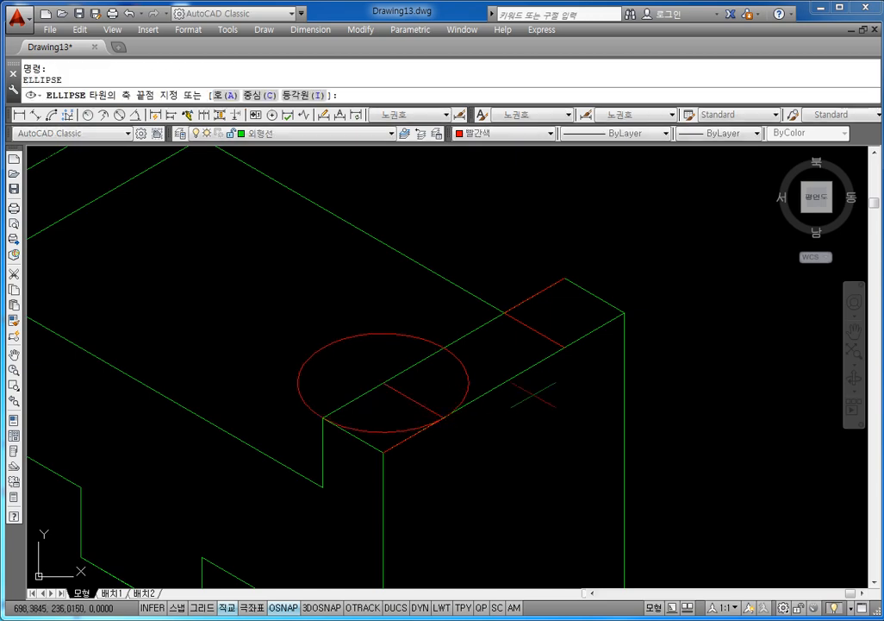
pyautogui.write('I')
pyautogui.press('Return')
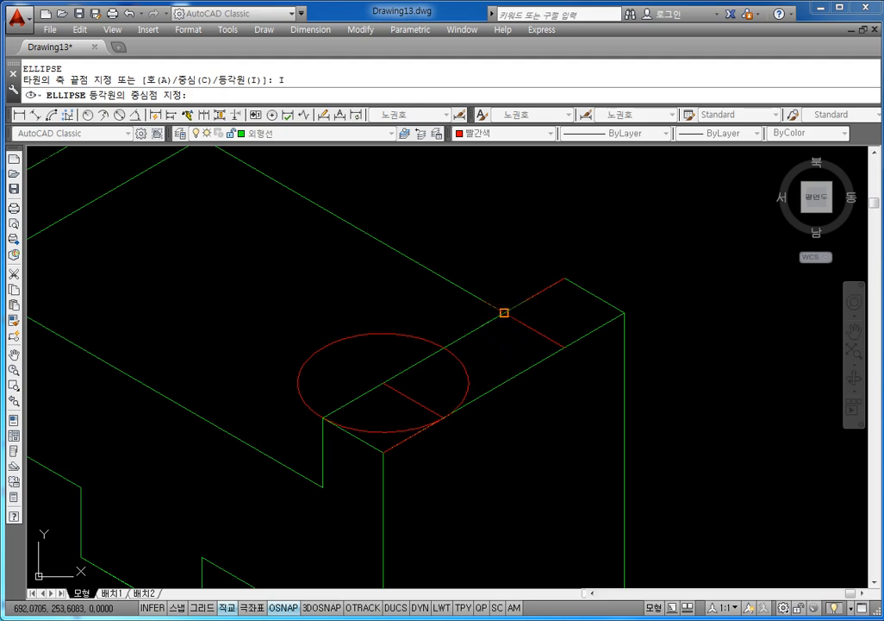
pyautogui.click(504, 313)
pyautogui.write('15')
pyautogui.press('Return')
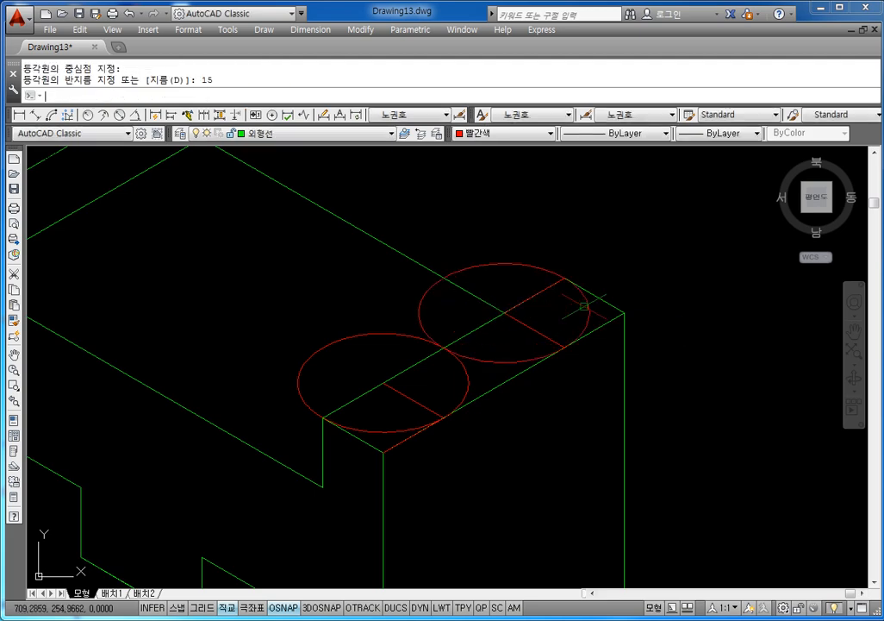
pyautogui.press('Escape')
pyautogui.press('Escape')
# Step: Trim both isometric circles on the right block so that only the front and rear outer corner arcs remain
pyautogui.write('TR')
pyautogui.press('Return')
pyautogui.press('Return')
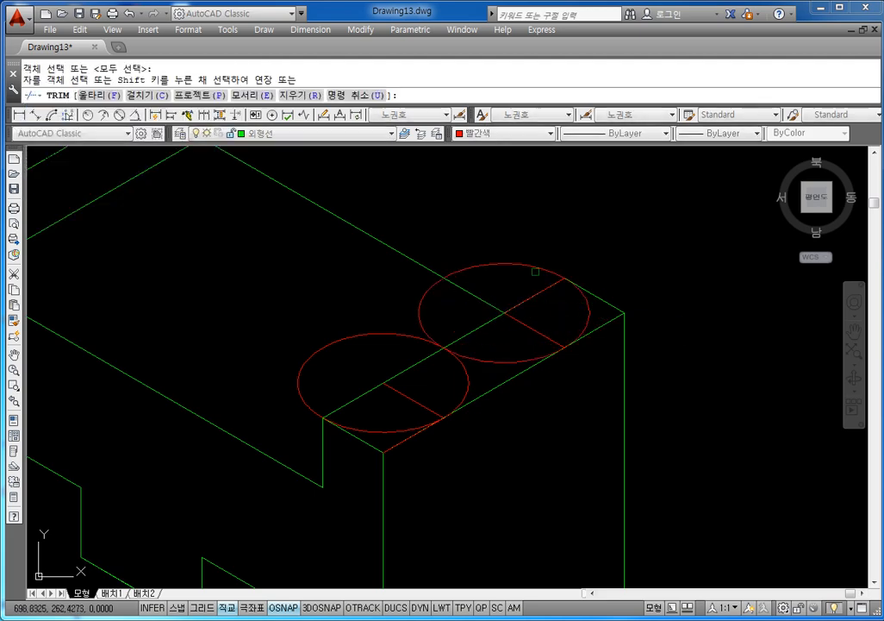
pyautogui.click(488, 258)
pyautogui.click(471, 285)
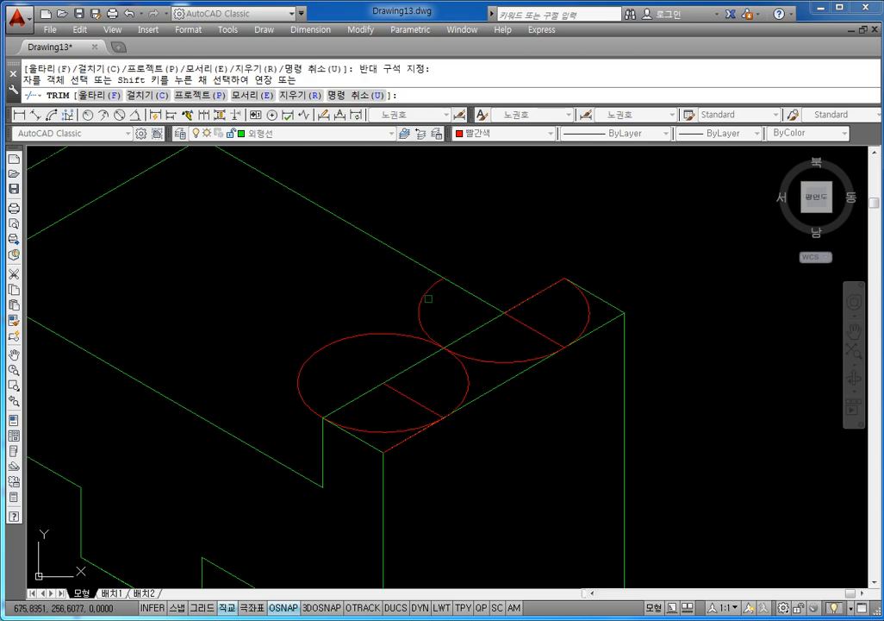
pyautogui.click(428, 299)
pyautogui.click(366, 334)
pyautogui.click(476, 350)
pyautogui.click(444, 376)
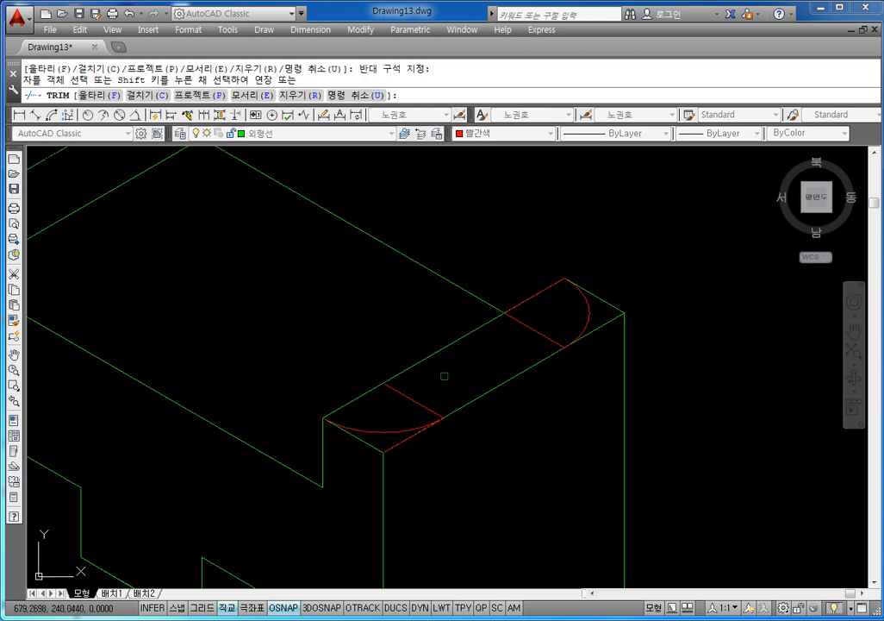
pyautogui.scroll(-2, 452, 372)
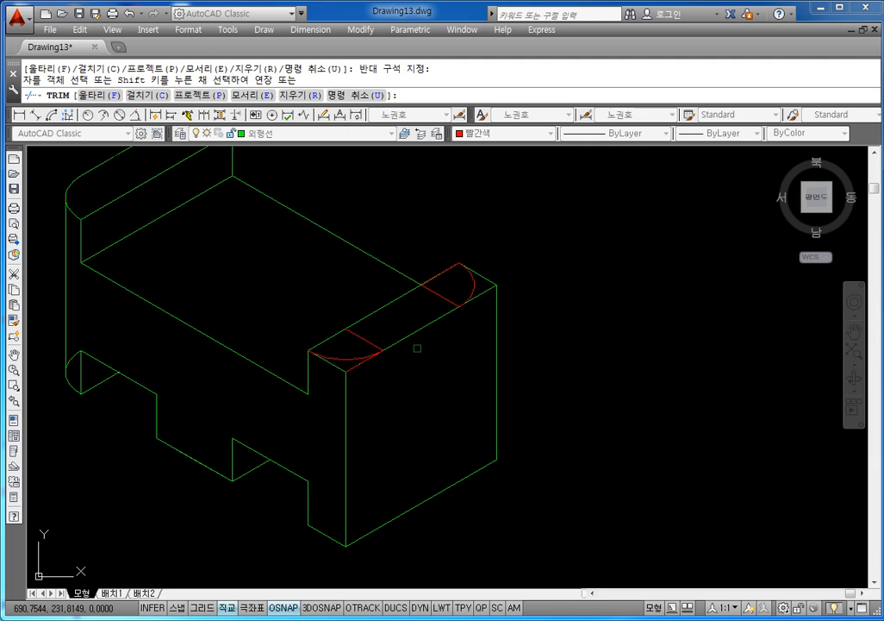
pyautogui.moveTo(411, 335); pyautogui.dragTo(406, 329, button='middle')
pyautogui.press('Escape')
pyautogui.press('Escape')
pyautogui.press('Escape')
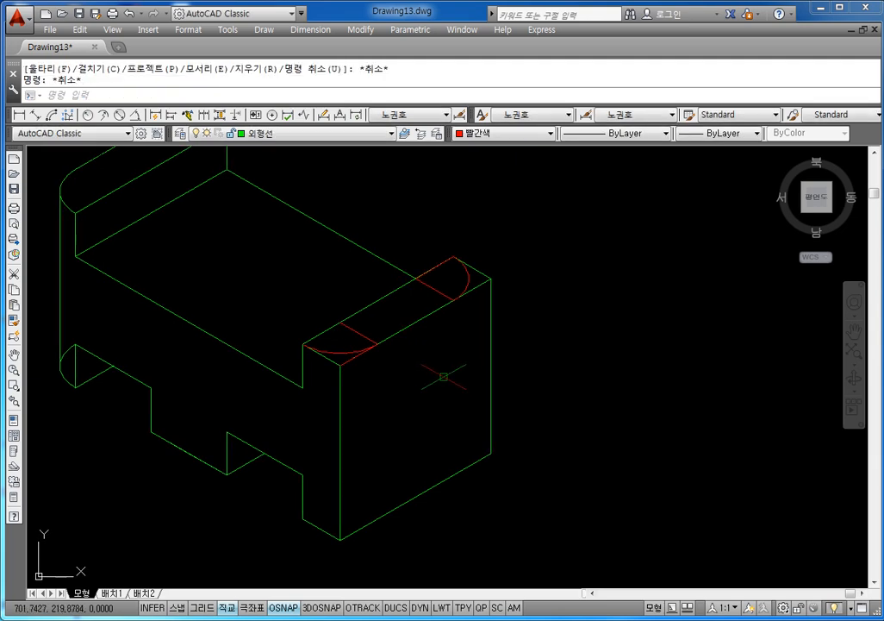
# Step: Erase both red cross lines on the right block's top and the red construction line along its rear inner edge
pyautogui.click(434, 288)
pyautogui.press('Delete')
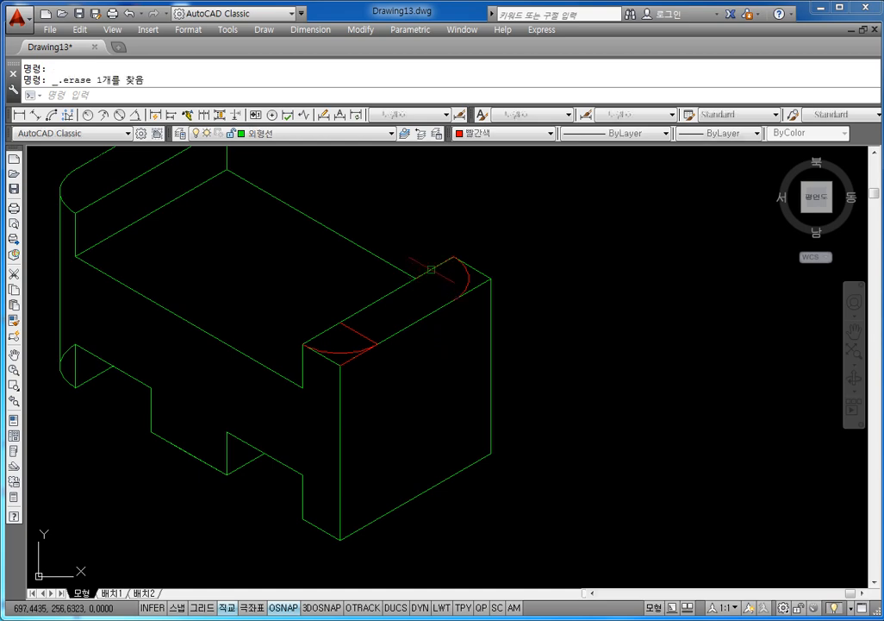
pyautogui.click(336, 324)
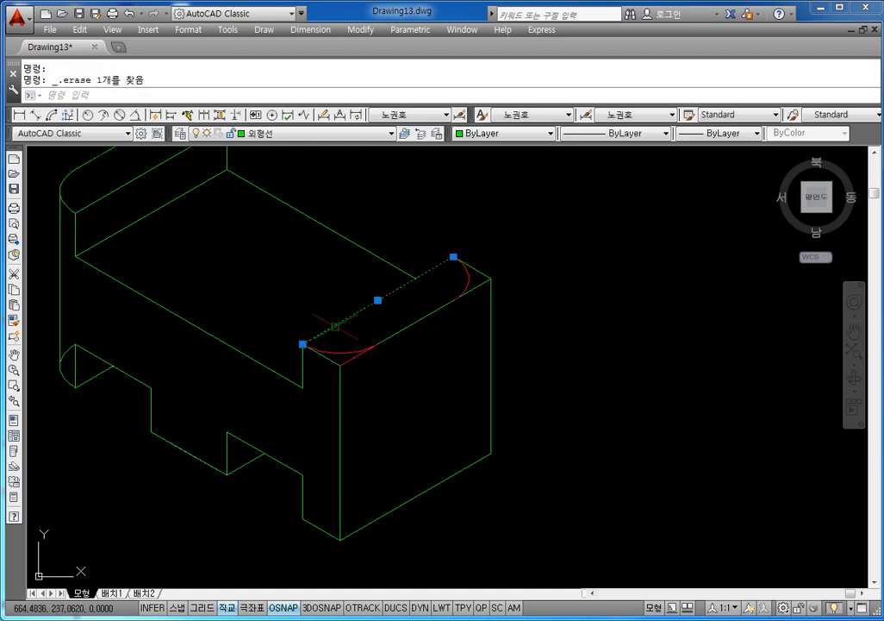
pyautogui.press('Escape')
pyautogui.press('Escape')
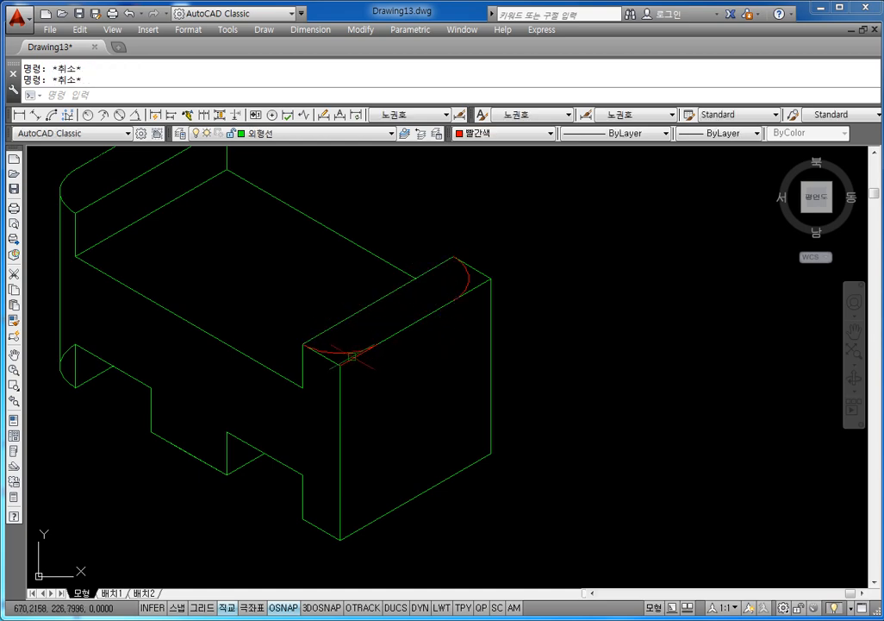
# Step: Erase the leftover red construction line on the right block's outer top edge near the front corner
pyautogui.click(356, 356)
pyautogui.press('Delete')
pyautogui.press('Escape')
pyautogui.press('Escape')
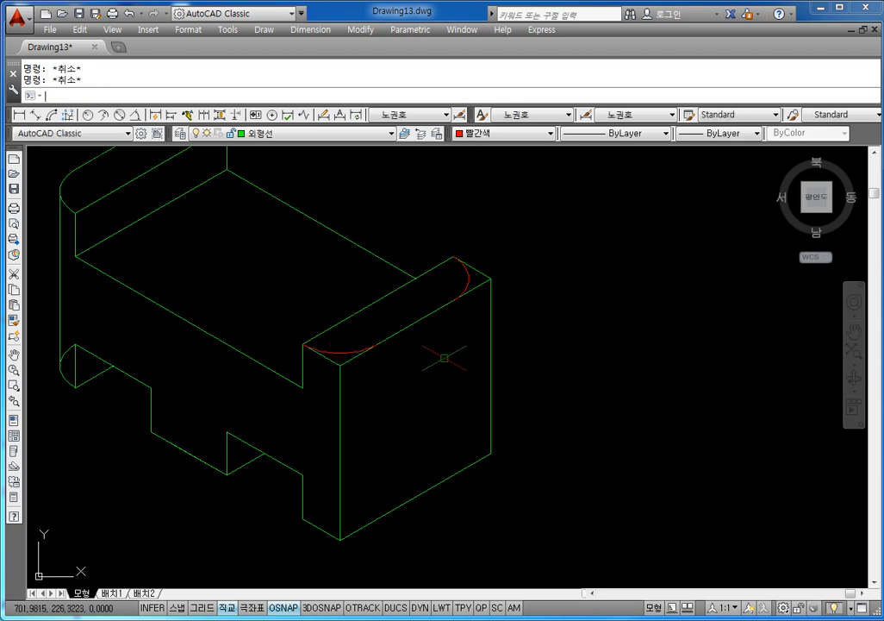
# Step: Copy both red corner arcs of the right block straight down from its top front corner to its bottom front corner
pyautogui.write('CO')
pyautogui.press('Return')
pyautogui.click(465, 276)
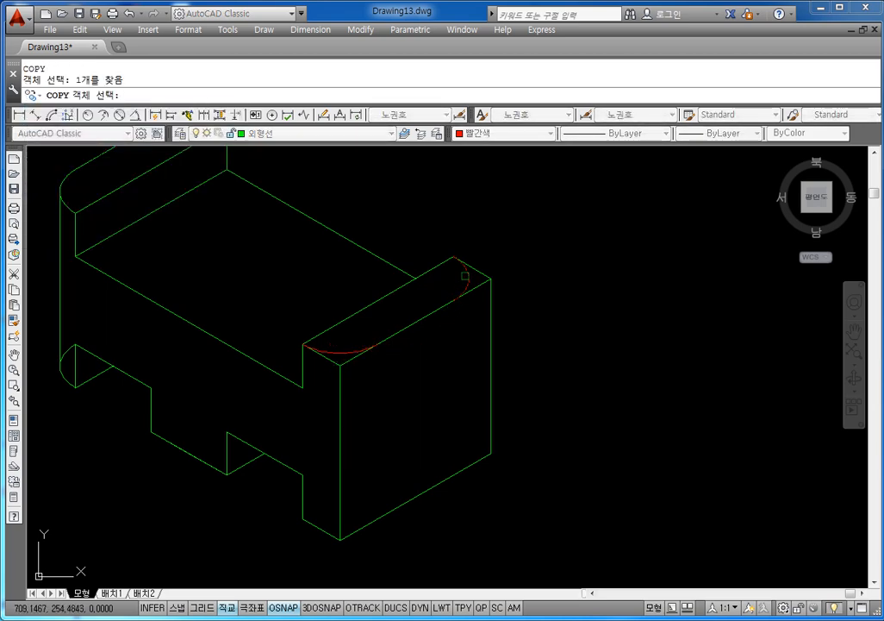
pyautogui.click(342, 352)
pyautogui.press('Return')
pyautogui.click(340, 364)
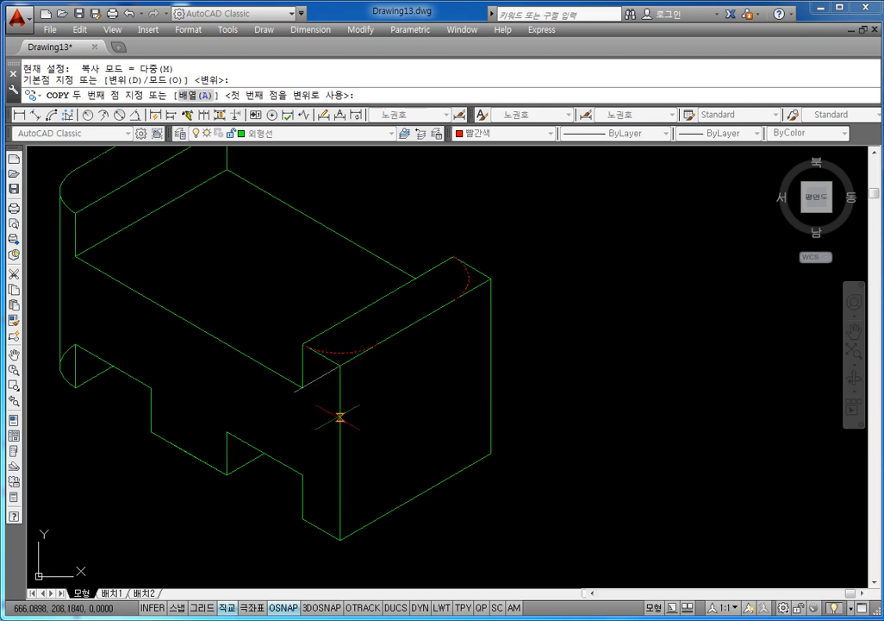
pyautogui.click(340, 537)
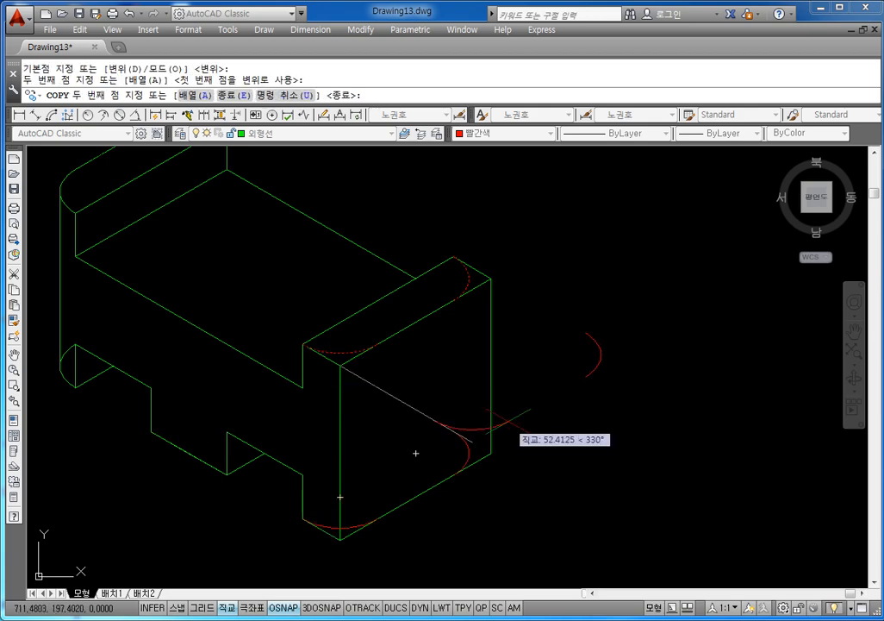
pyautogui.press('Escape')
pyautogui.press('Escape')
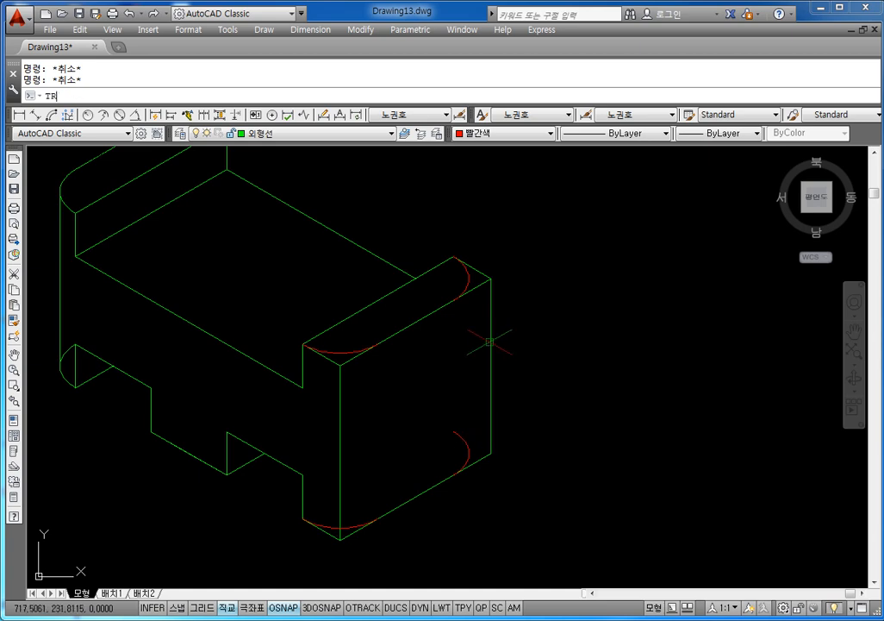
# Step: Trim the right block's outer top and bottom edges where they extend past the front and rear corner arcs
pyautogui.write('TR')
pyautogui.press('Return')
pyautogui.press('Return')
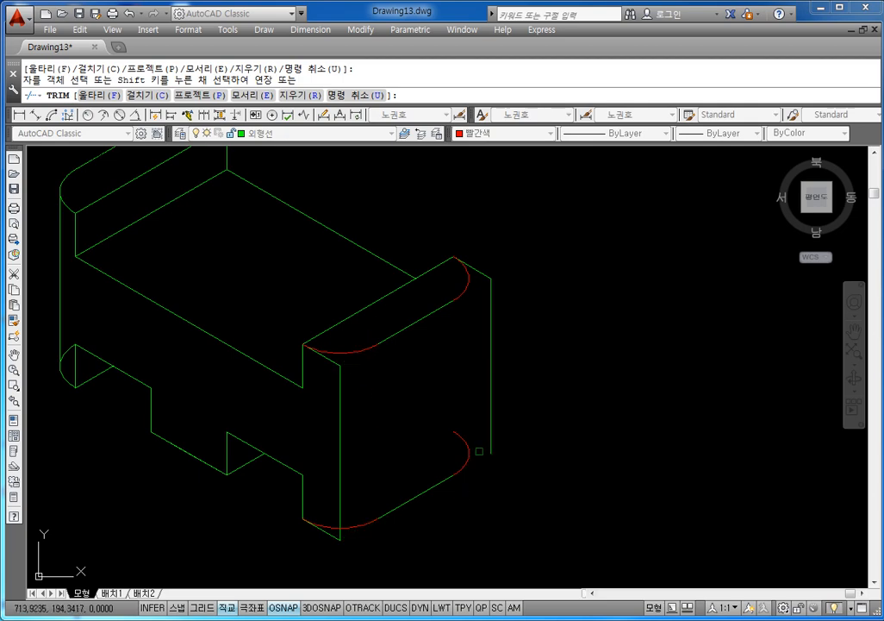
pyautogui.press('Escape')
# Step: Erase the right block's square-corner leftovers: the rear and front outer vertical edges and the short end edges outside the arcs
pyautogui.click(507, 283)
pyautogui.click(482, 344)
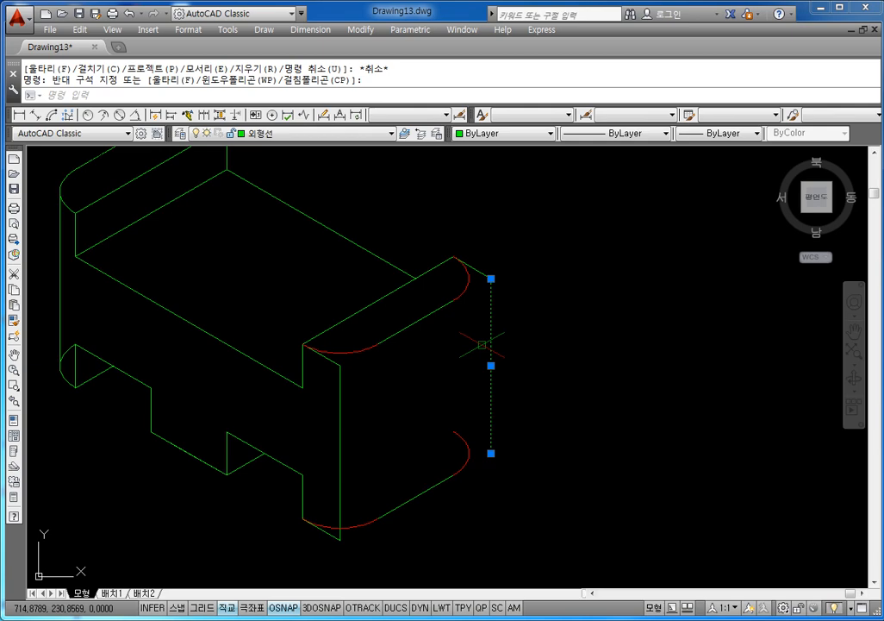
pyautogui.press('Delete')
pyautogui.click(507, 243)
pyautogui.click(469, 338)
pyautogui.press('Delete')
pyautogui.click(354, 418)
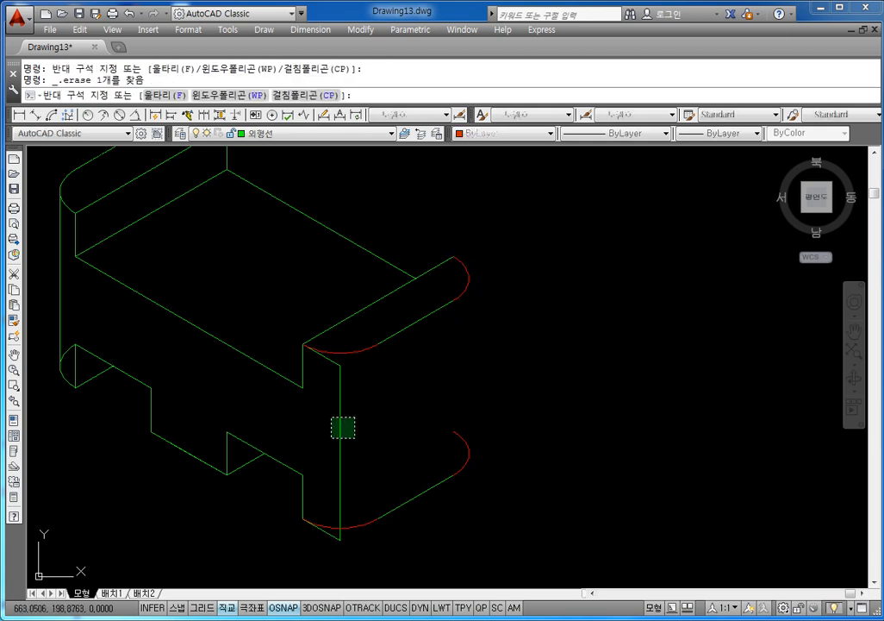
pyautogui.click(332, 438)
pyautogui.press('Delete')
pyautogui.click(323, 355)
pyautogui.press('Delete')
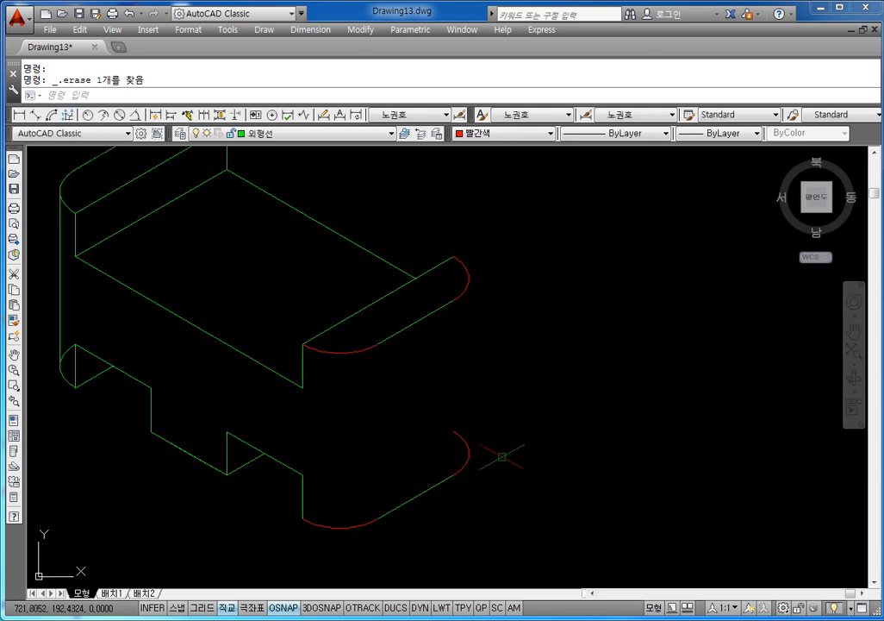
# Step: Draw a vertical line joining the outermost points of the right block's upper and lower rear corner arcs
pyautogui.press('Escape')
pyautogui.press('Escape')
pyautogui.write('l')
pyautogui.press('Return')
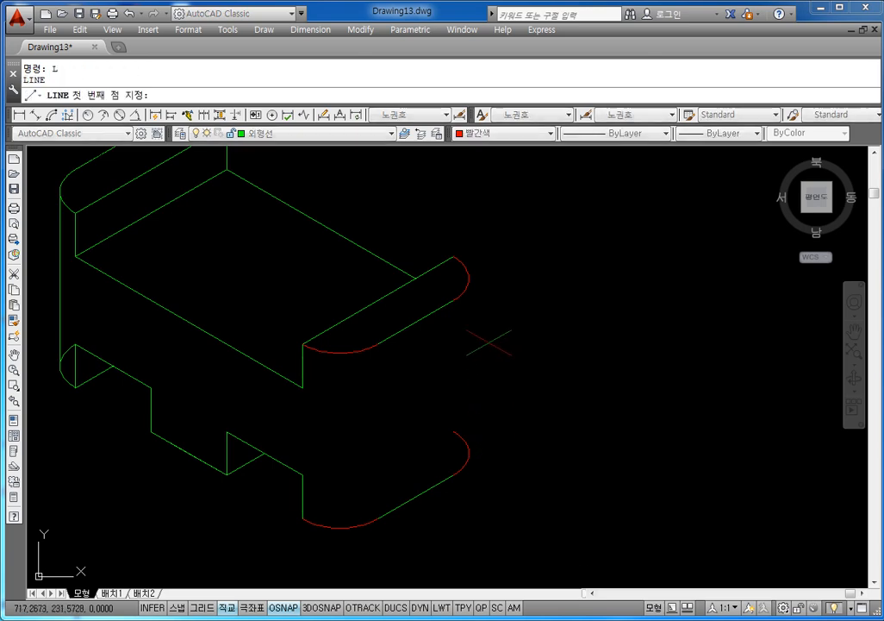
pyautogui.click(467, 274)
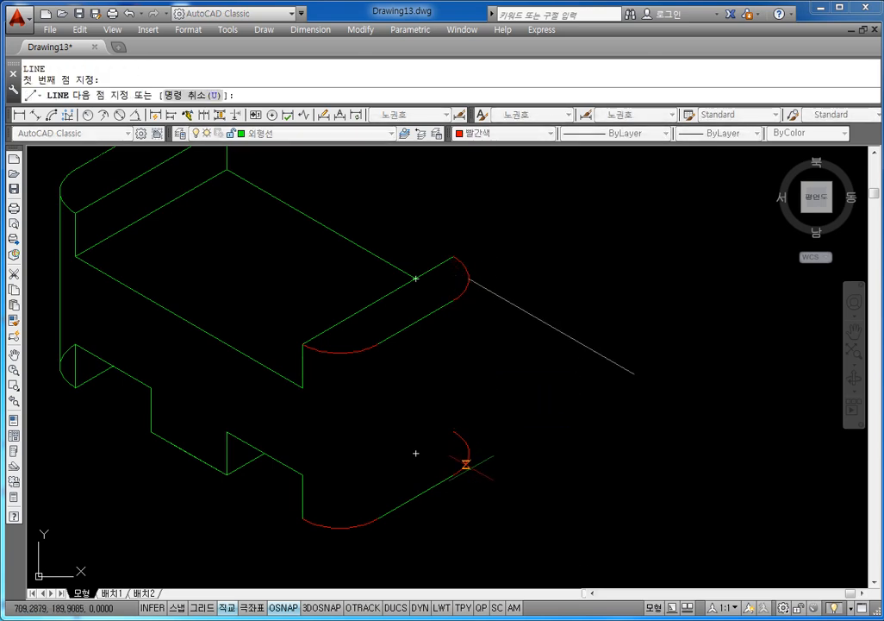
pyautogui.press('F8')
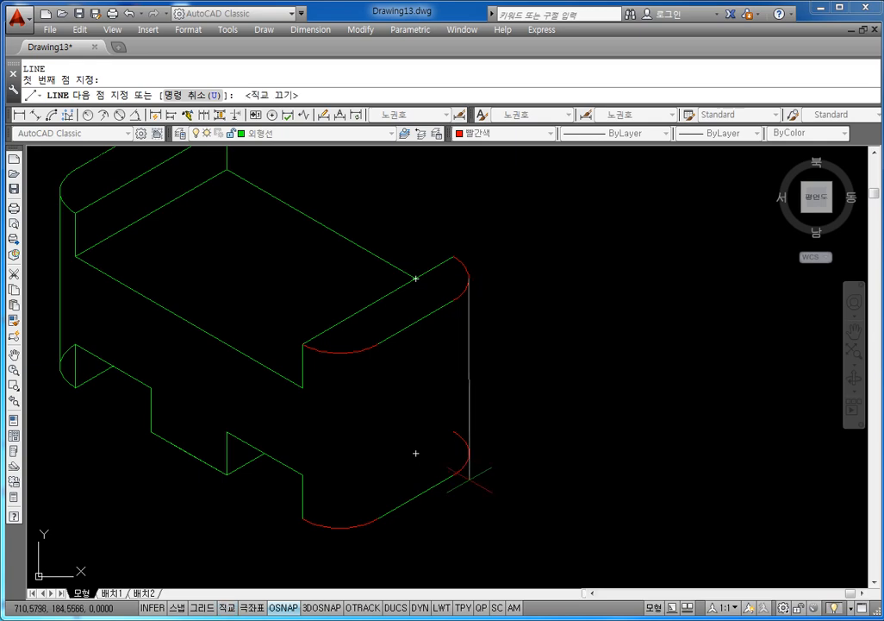
pyautogui.press('F8')
pyautogui.press('F8')
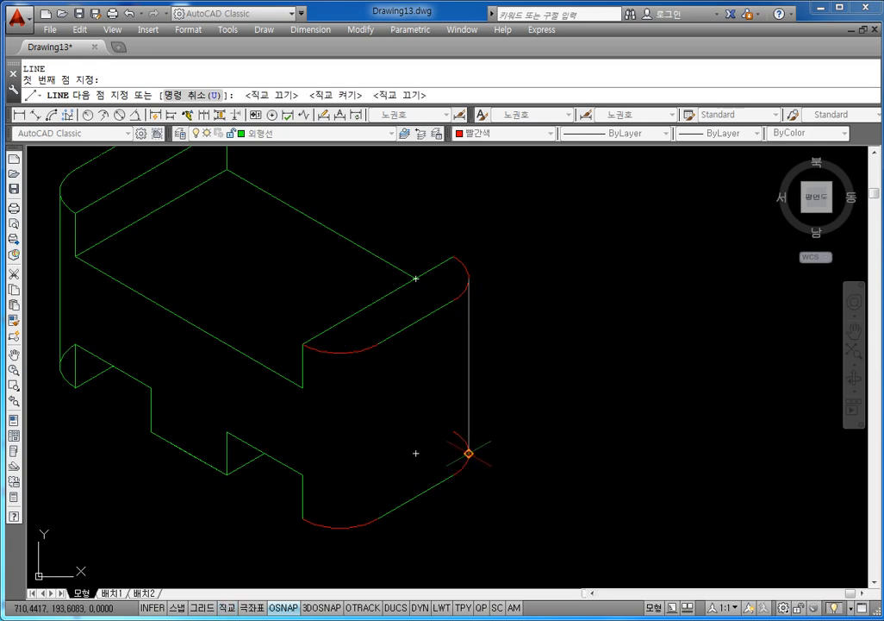
pyautogui.press('F5')
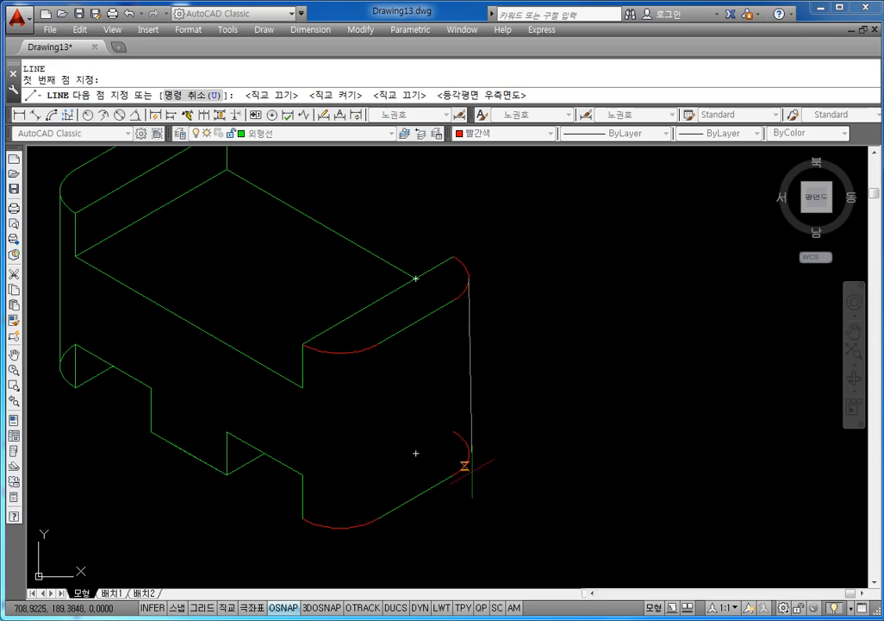
pyautogui.press('F5')
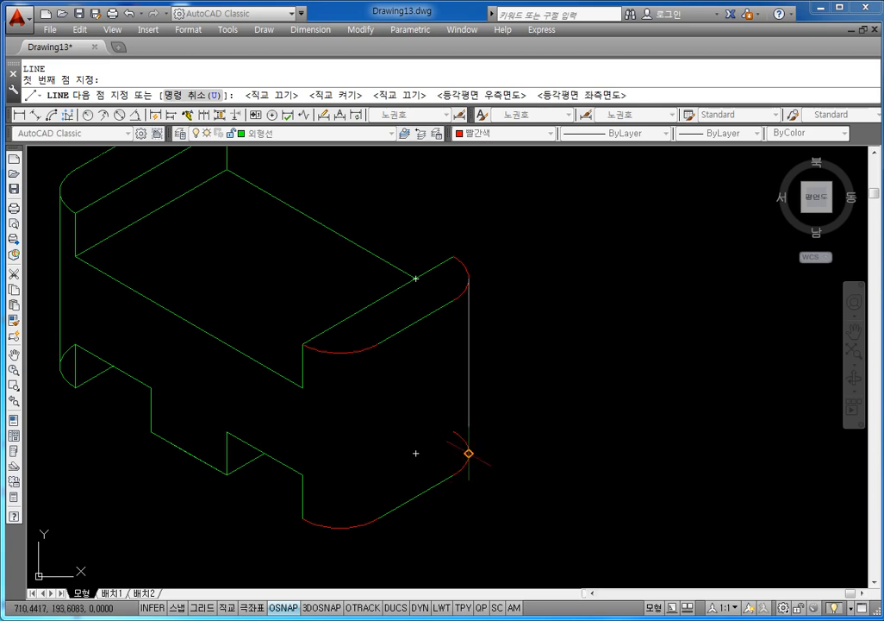
pyautogui.click(468, 453)
pyautogui.press('Escape')
# Step: Draw a vertical line joining the outer ends of the right block's upper and lower front corner arcs
pyautogui.press('Return')
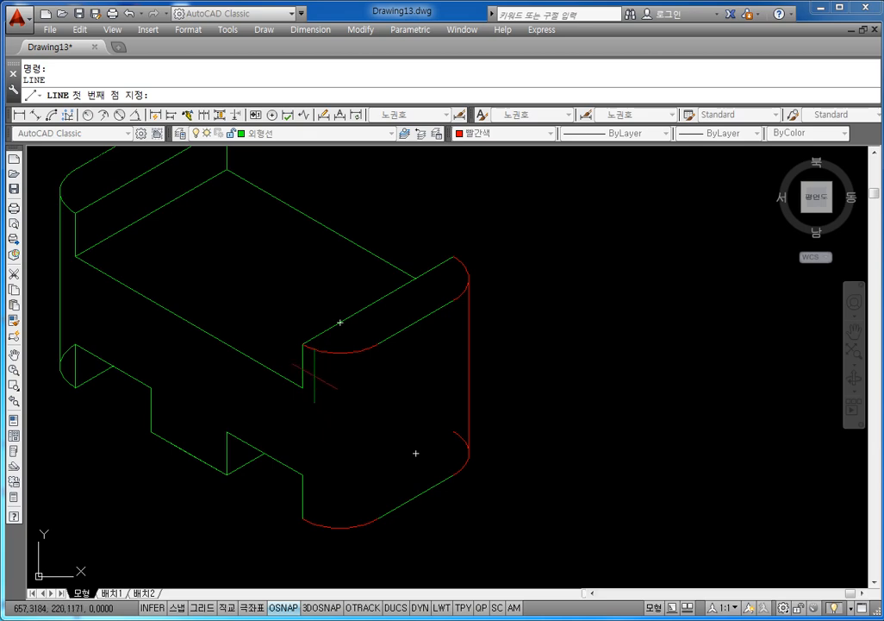
pyautogui.click(378, 344)
pyautogui.click(378, 517)
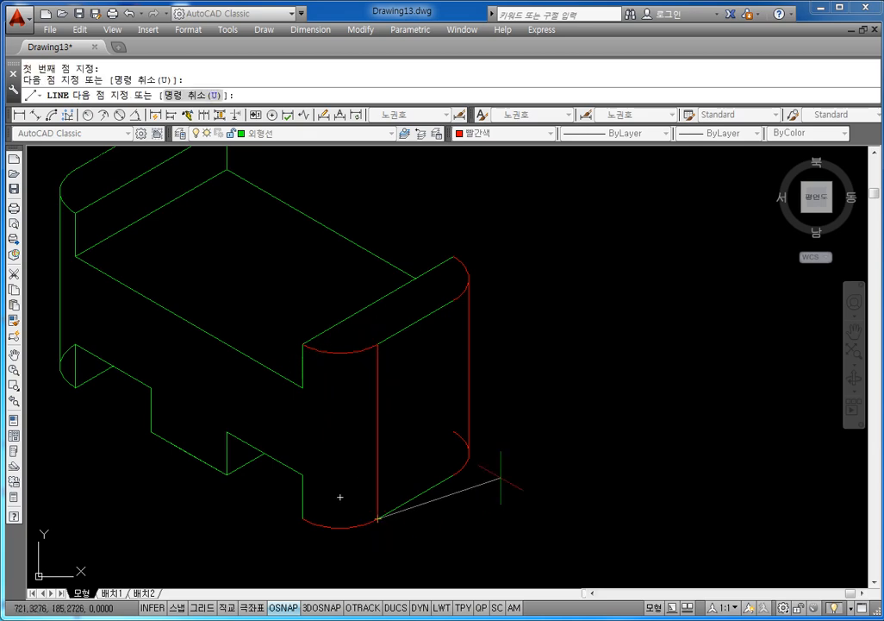
pyautogui.press('Escape')
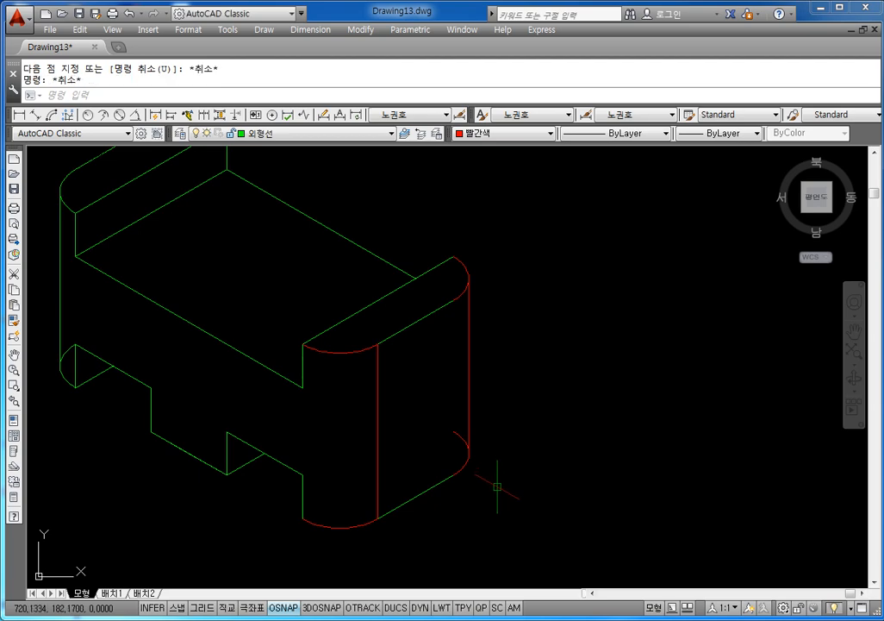
pyautogui.press('Escape')
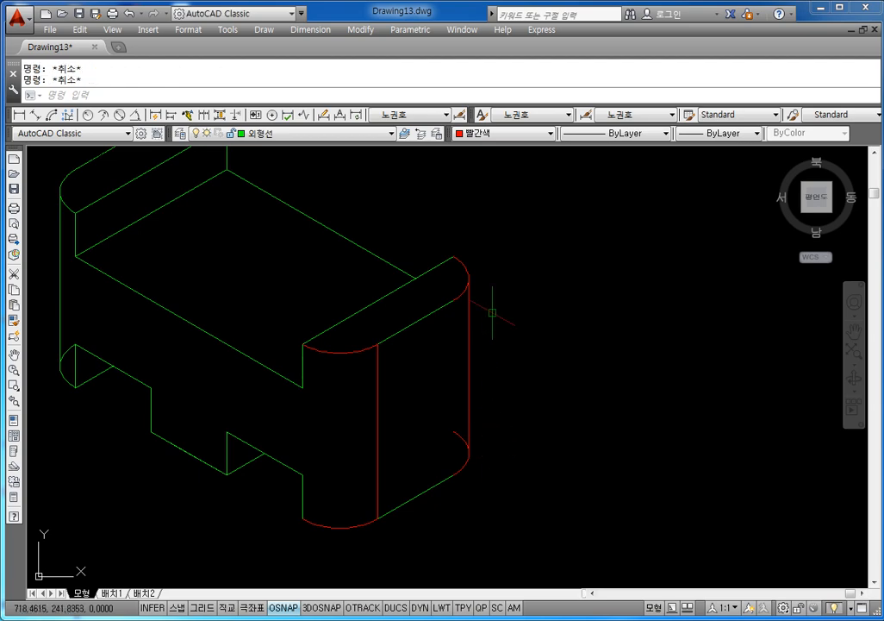
# Step: Trim the hidden part of the lower rear corner arc inside the new vertical edge
pyautogui.press('Return')
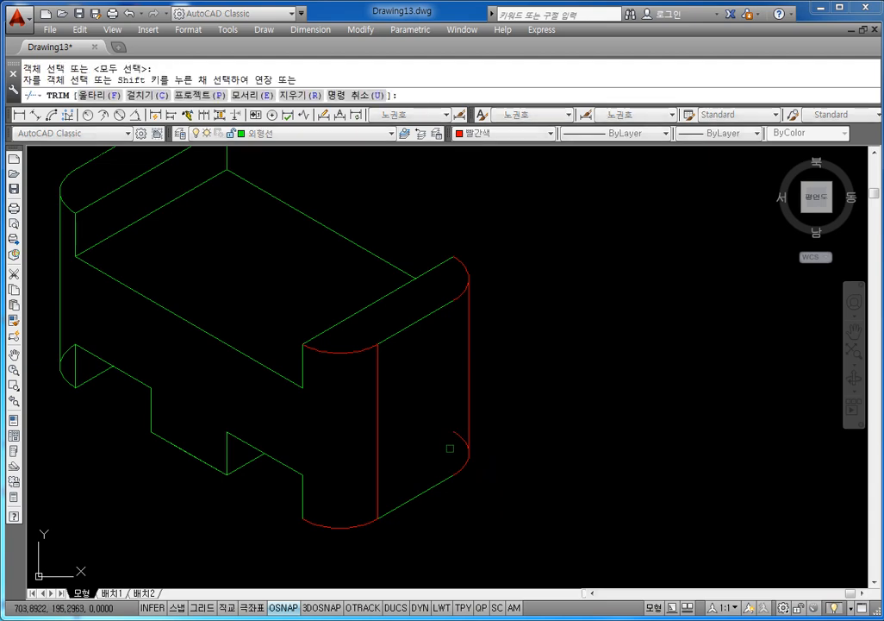
pyautogui.press('Escape')
pyautogui.press('Escape')
# Step: Change the colour of the right block's red arcs and vertical edges to ByLayer
pyautogui.click(481, 260)
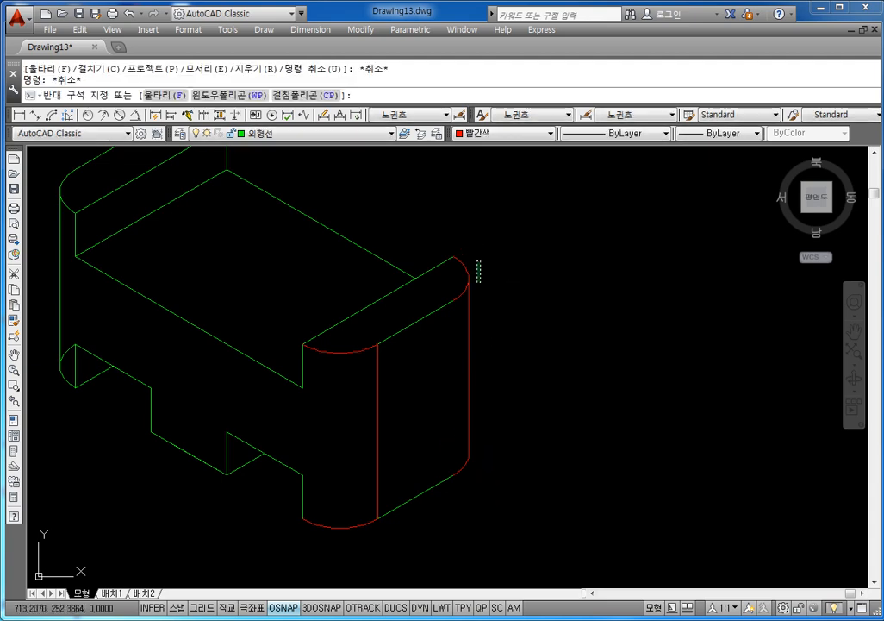
pyautogui.click(464, 321)
pyautogui.click(391, 316)
pyautogui.click(331, 449)
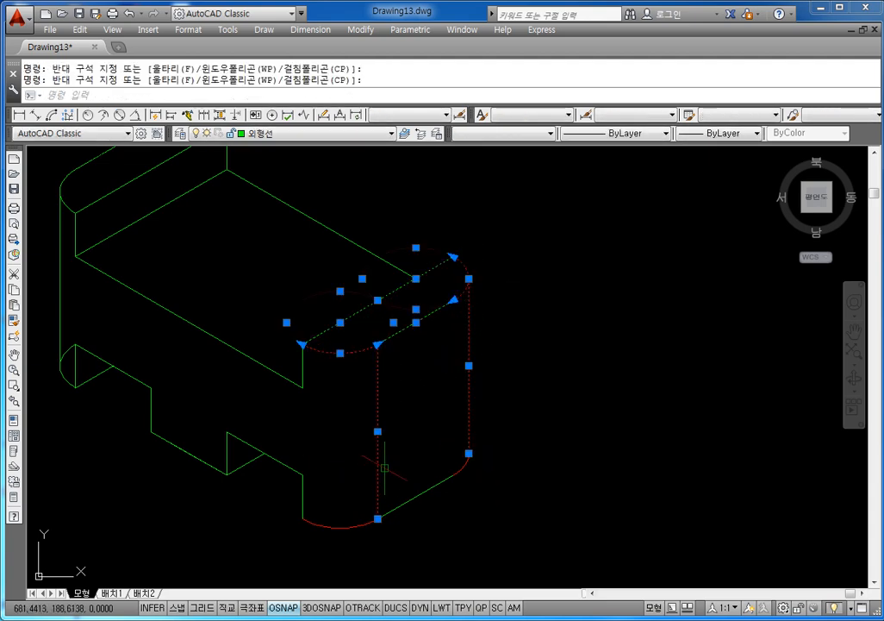
pyautogui.click(385, 468)
pyautogui.click(306, 533)
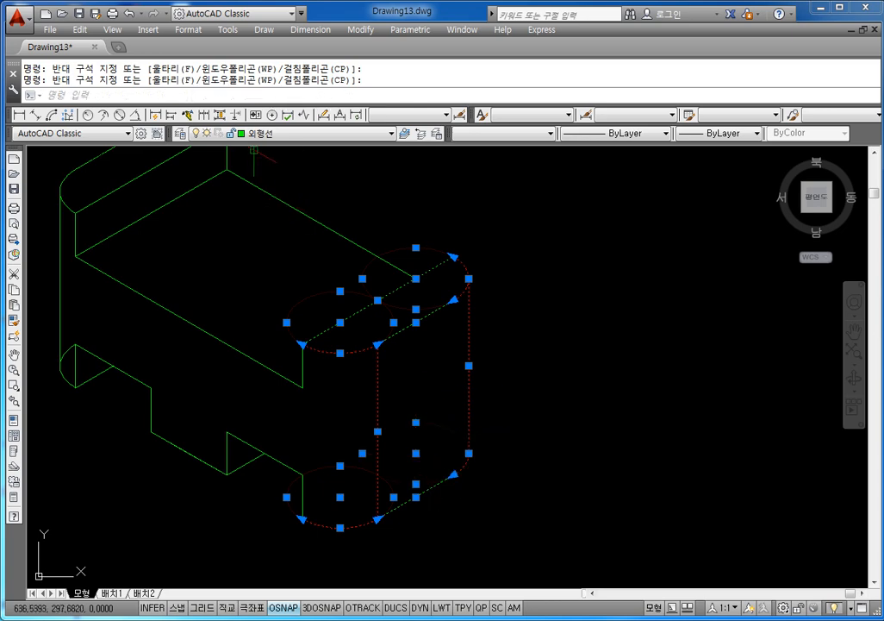
pyautogui.click(481, 135)
pyautogui.click(483, 144)
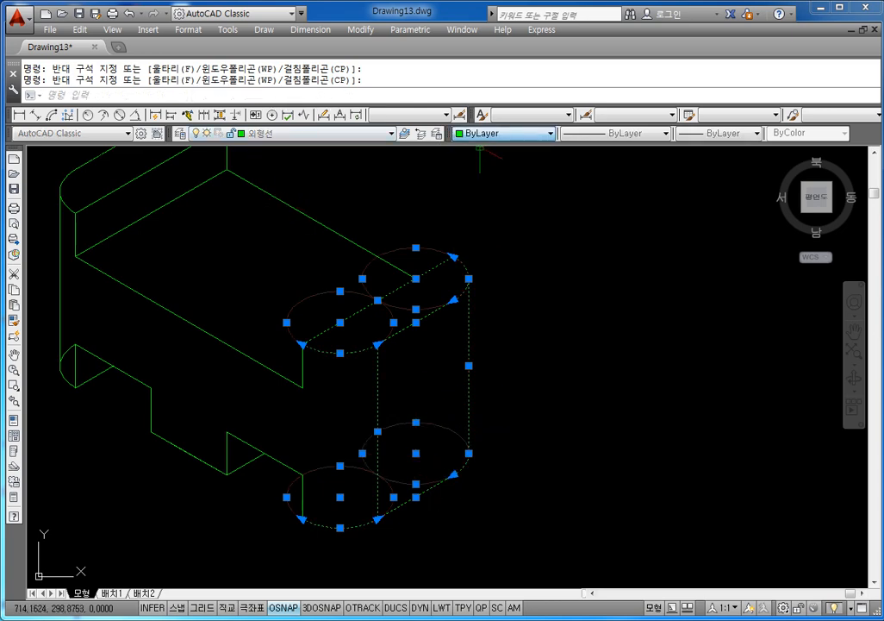
pyautogui.press('Escape')
pyautogui.press('Escape')
pyautogui.scroll(-3, 518, 240)
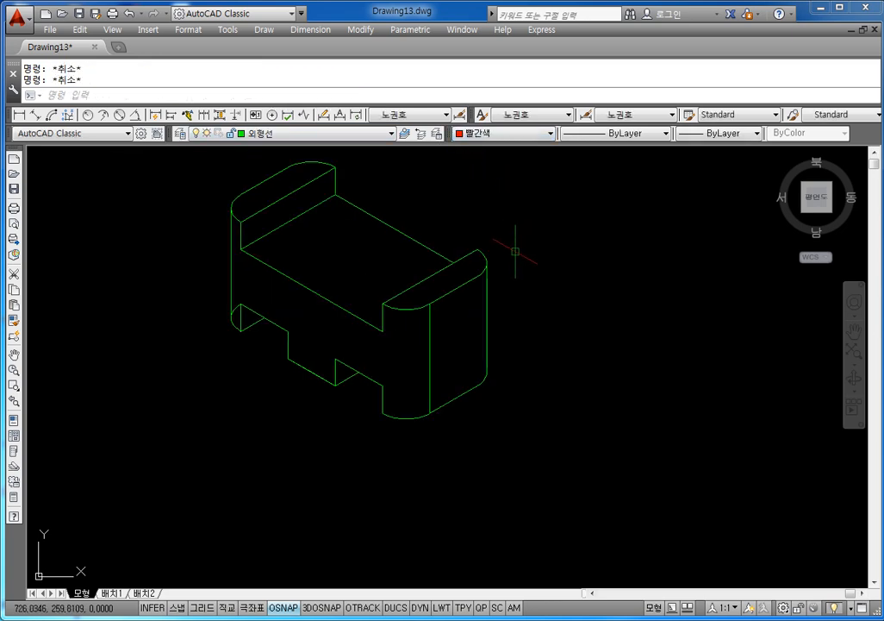
pyautogui.hotkey('ctrl', 's')
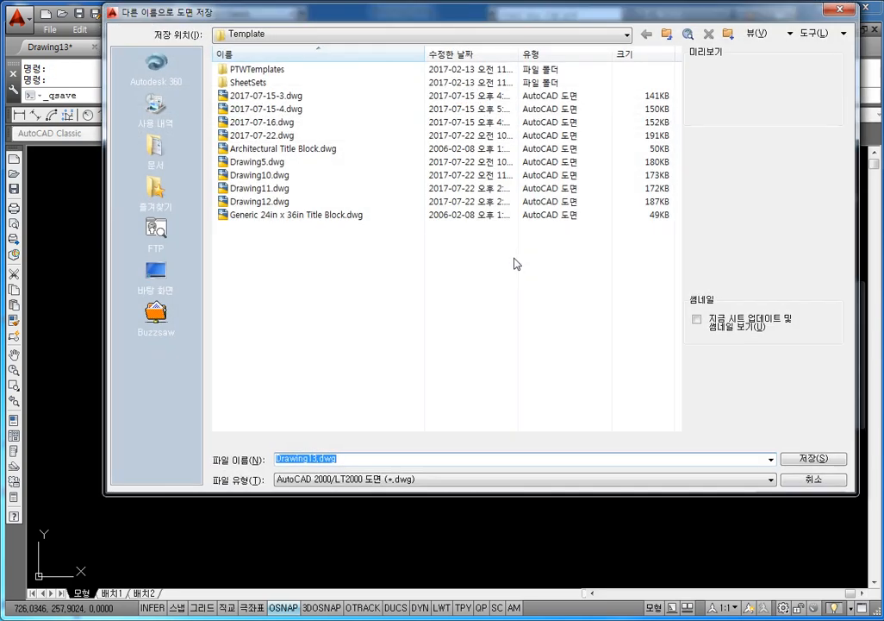
pyautogui.click(838, 8)
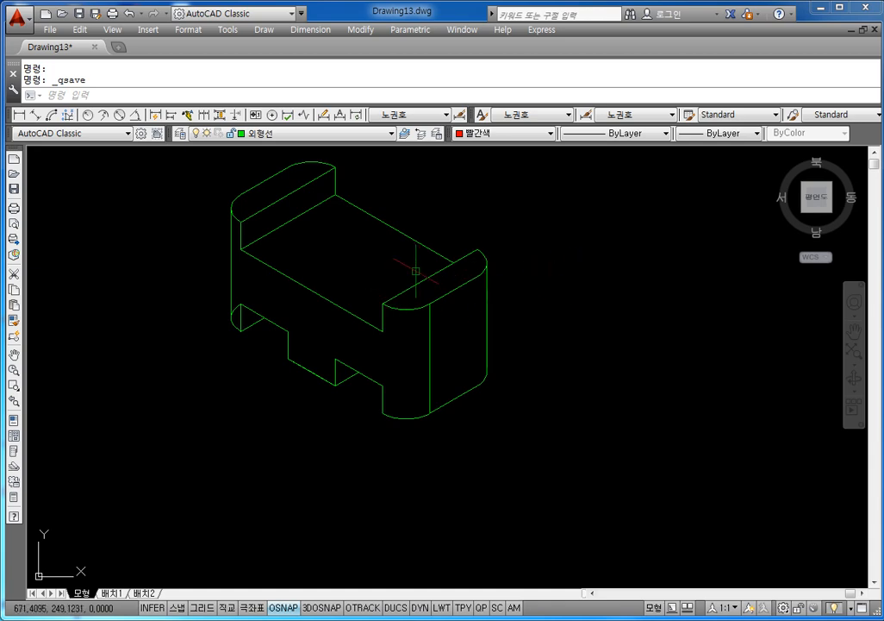
pyautogui.press('Escape')
pyautogui.press('Escape')
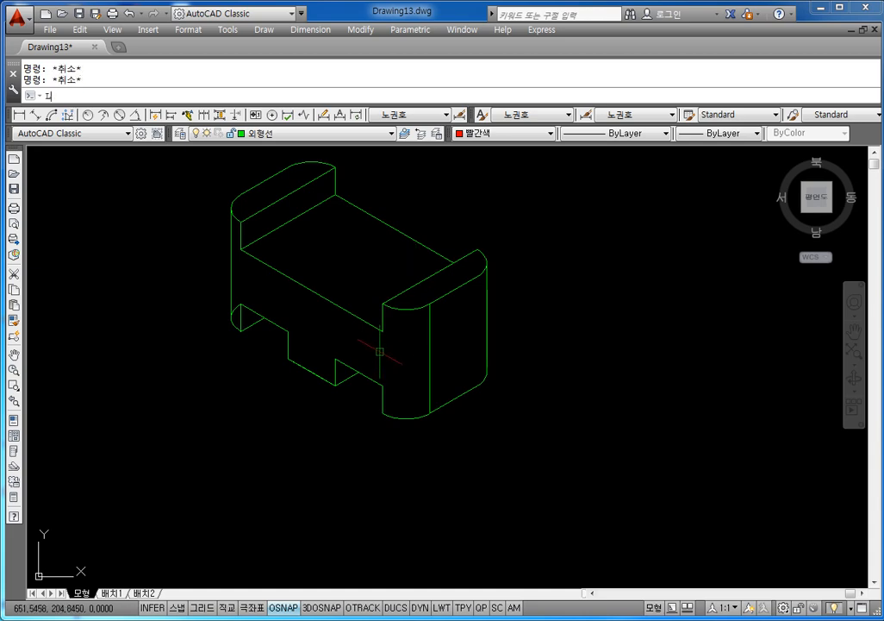
pyautogui.write('l')
pyautogui.press('Return')
pyautogui.click(311, 369)
pyautogui.press('Escape')
# Step: Draw a 30-long vertical construction line upward from the midpoint of the middle foot's front bottom edge
pyautogui.press('Return')
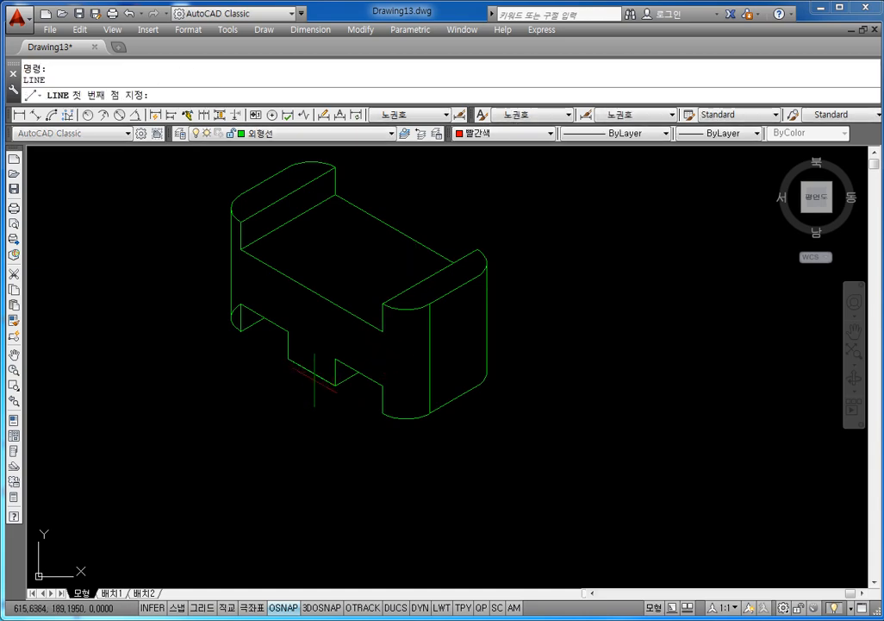
pyautogui.click(311, 371)
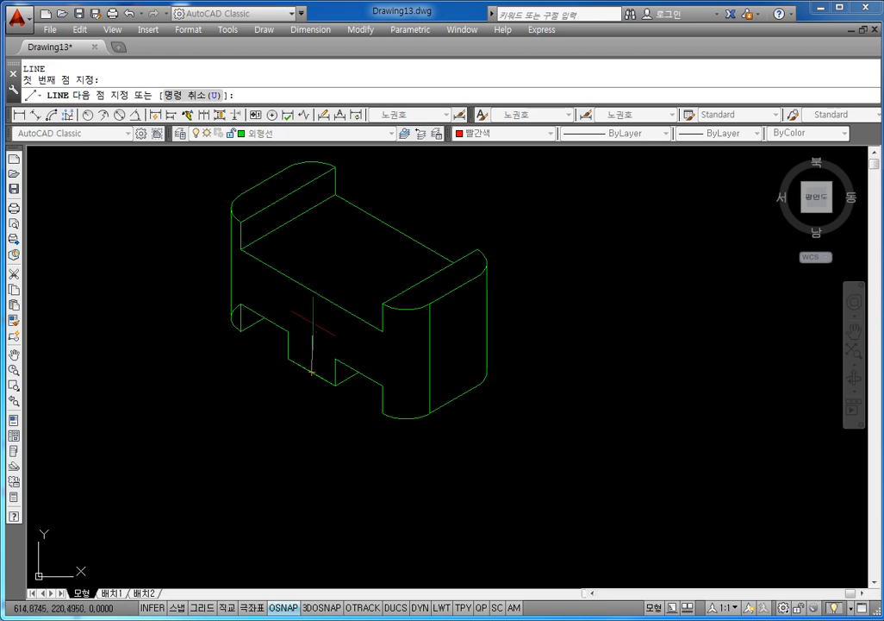
pyautogui.press('F8')
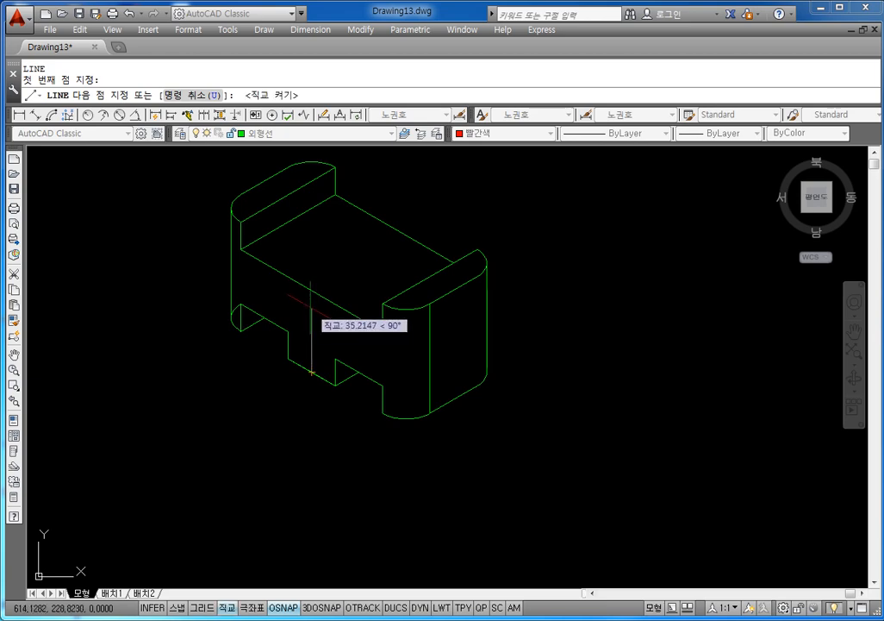
pyautogui.write('30')
pyautogui.press('Return')
pyautogui.press('Escape')
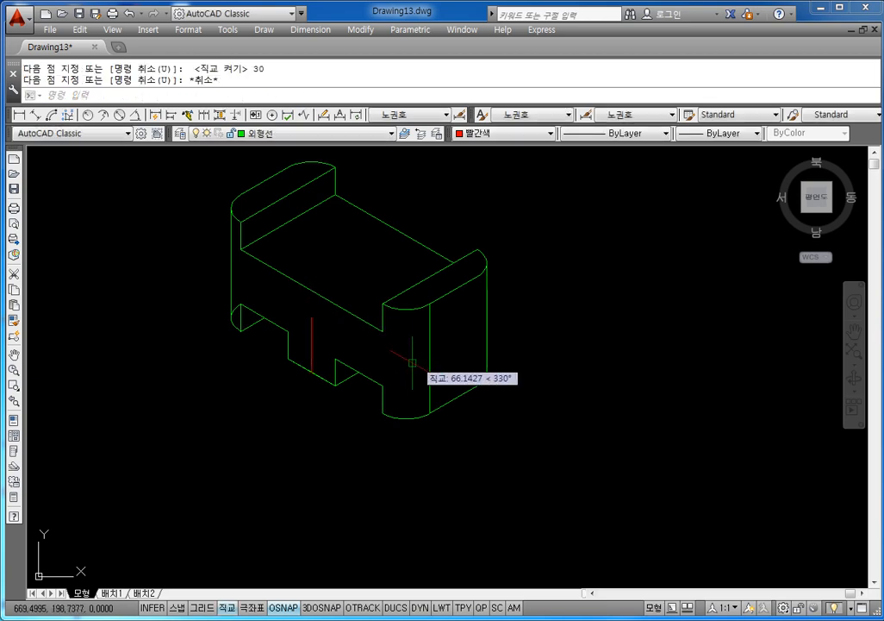
pyautogui.press('Escape')
pyautogui.press('Escape')
# Step: Set the current object colour to ByLayer
pyautogui.write('c')
pyautogui.press('Escape')
pyautogui.click(504, 133)
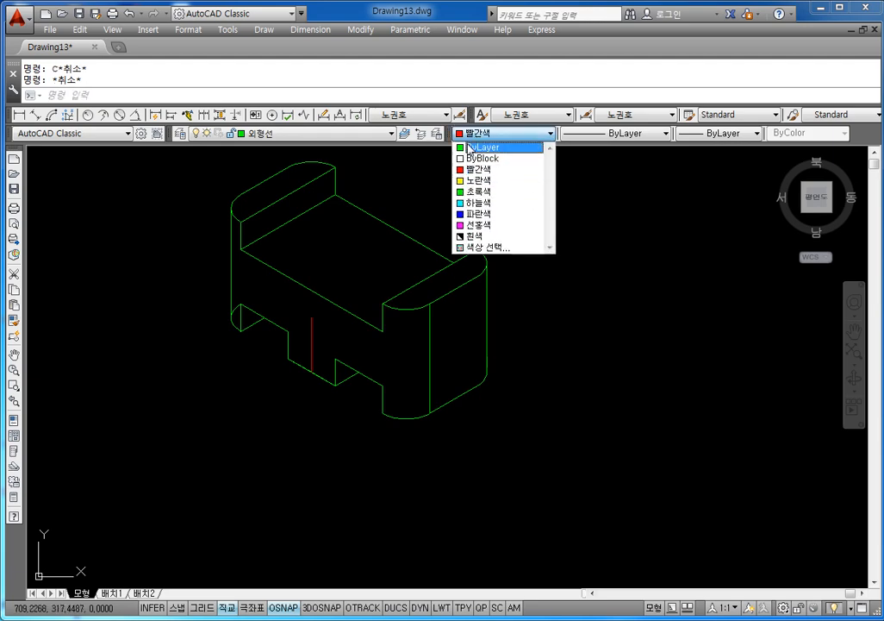
pyautogui.click(473, 146)
pyautogui.write('c')
pyautogui.press('Return')
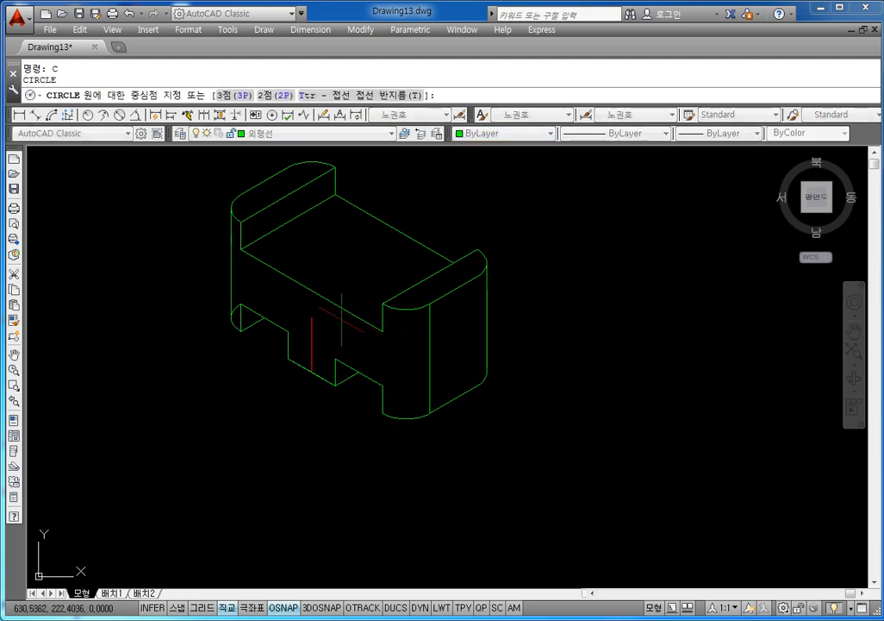
pyautogui.click(311, 317)
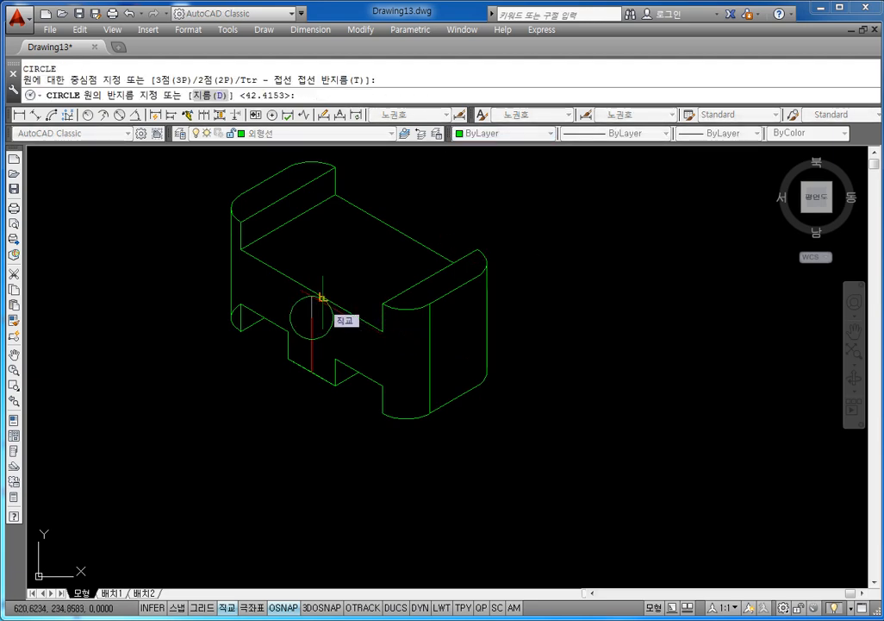
pyautogui.press('Escape')
pyautogui.press('Escape')
pyautogui.press('Escape')
# Step: Draw an isometric circle of radius 5 on the front face, centred on the upper end of the red construction line
pyautogui.write('E')
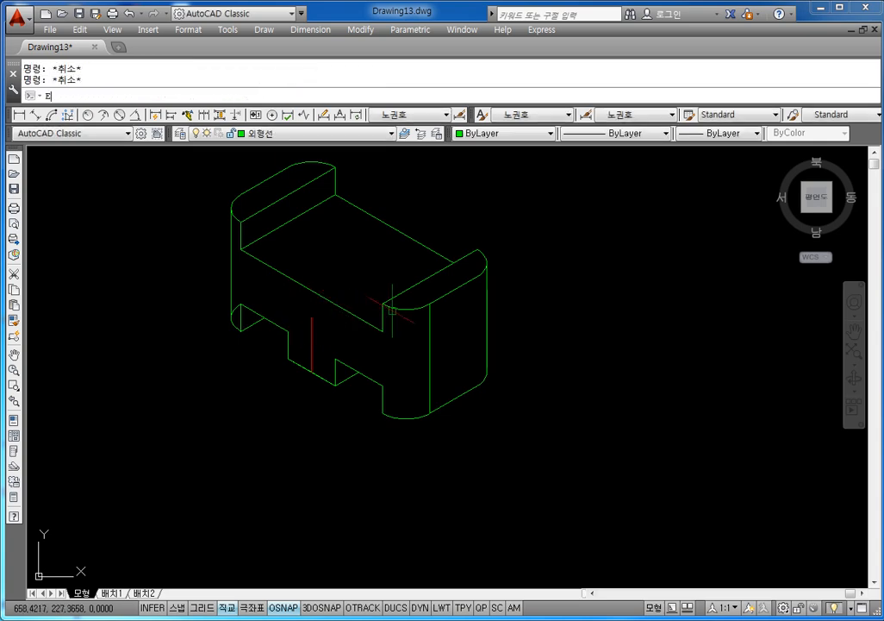
pyautogui.write('L')
pyautogui.press('Return')
pyautogui.write('I')
pyautogui.press('Return')
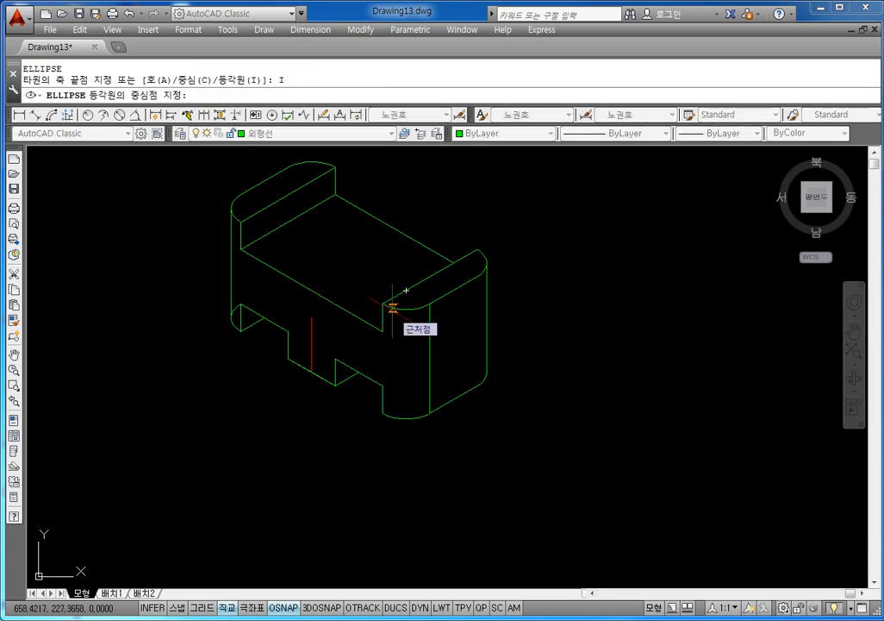
pyautogui.click(311, 316)
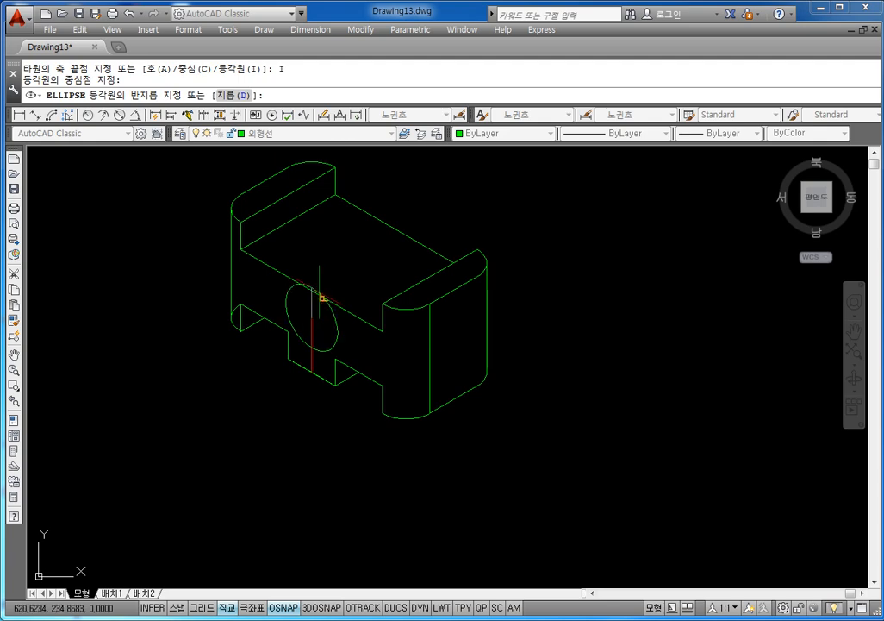
pyautogui.write('5')
pyautogui.press('Return')
pyautogui.press('Escape')
pyautogui.press('Escape')
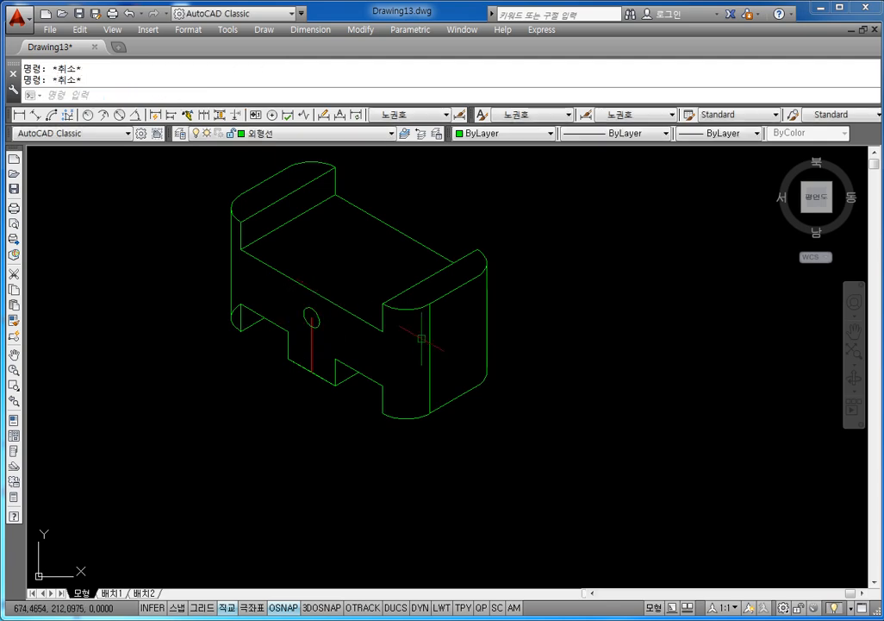
# Step: Delete the red vertical construction line below the isometric circle
pyautogui.click(311, 357)
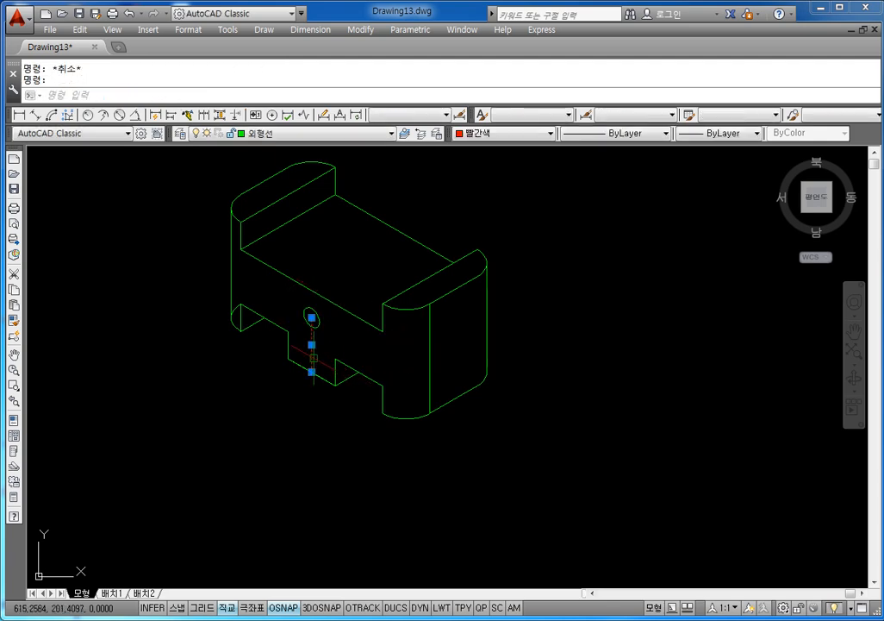
pyautogui.press('Delete')
pyautogui.press('Escape')
pyautogui.press('Escape')
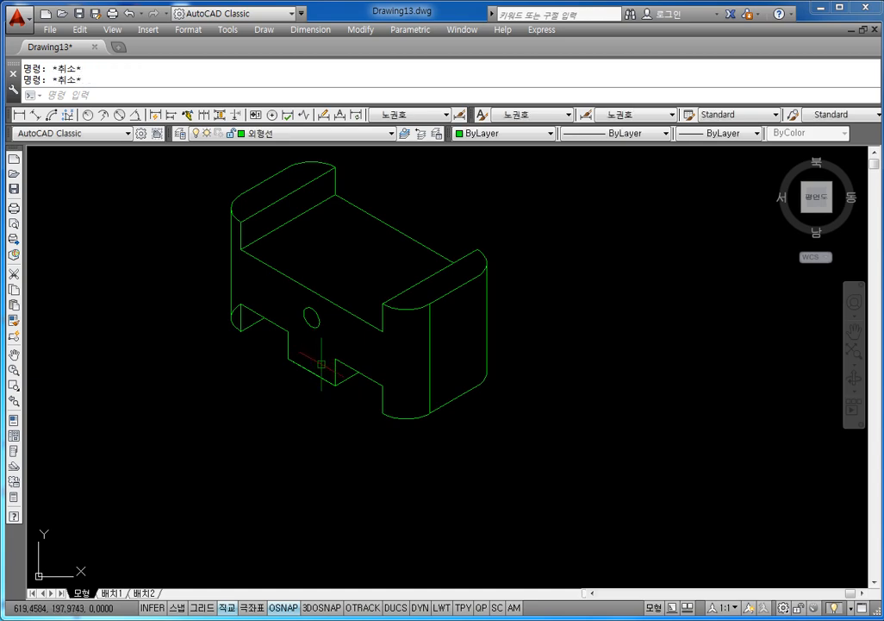
# Step: Start a line at the midpoint of the recess floor's front edge, switching to the top isoplane and undoing a 15-long trial segment
pyautogui.press('l')
pyautogui.press('Return')
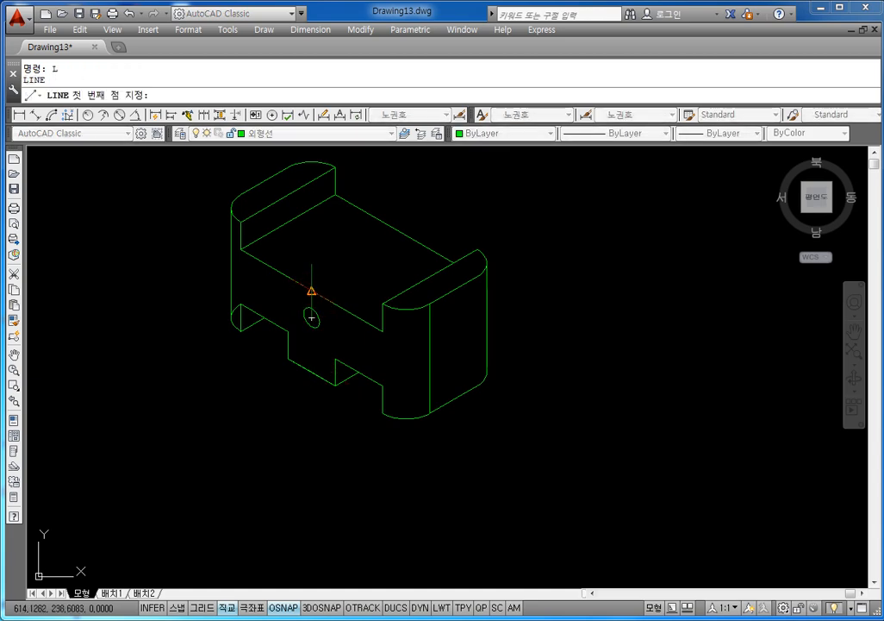
pyautogui.click(311, 316)
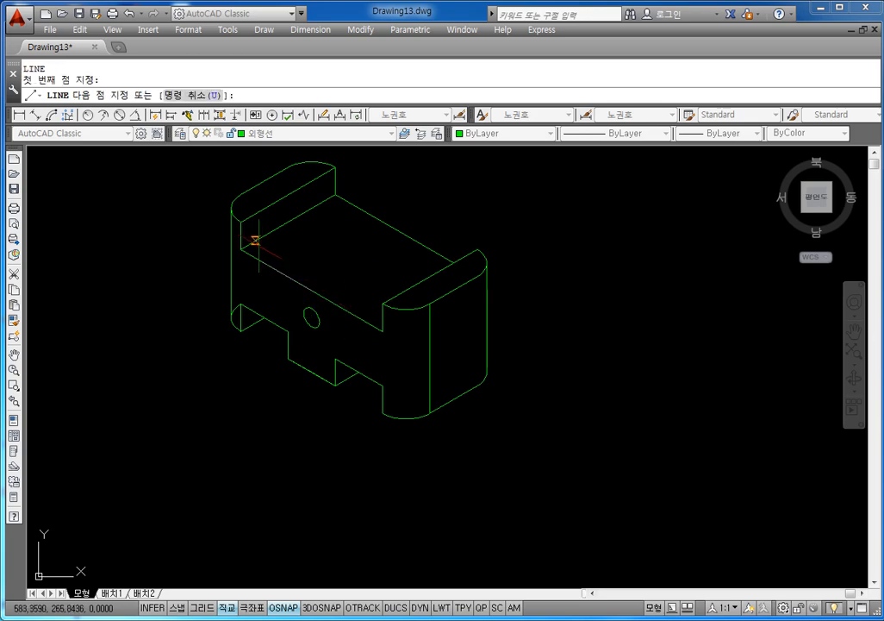
pyautogui.write('15')
pyautogui.press('Return')
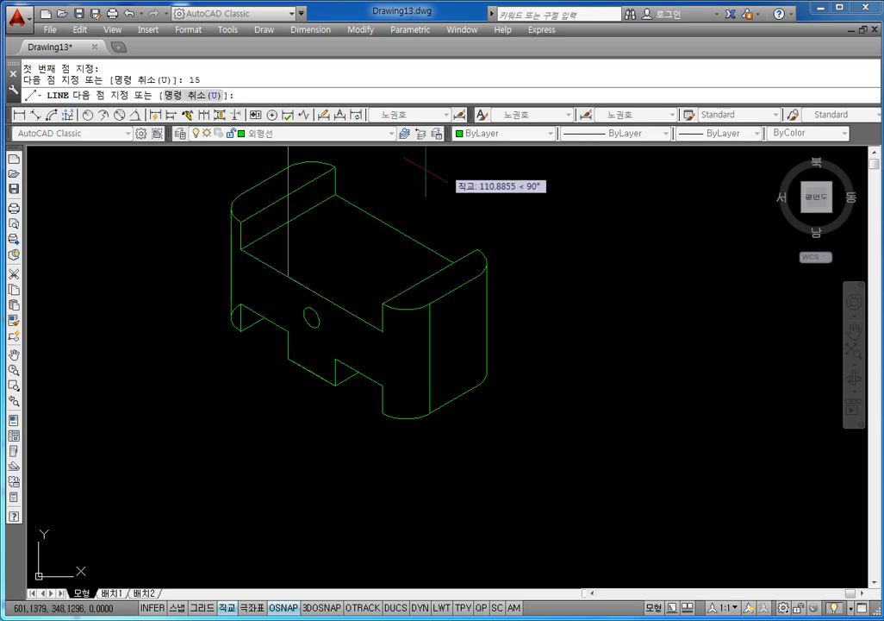
pyautogui.press('F8')
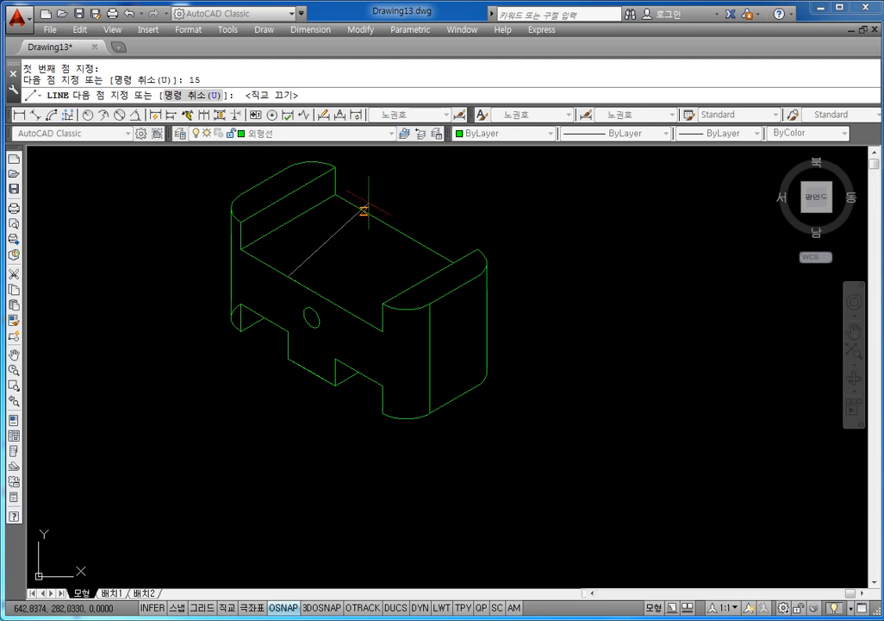
pyautogui.press('F8')
pyautogui.press('F5')
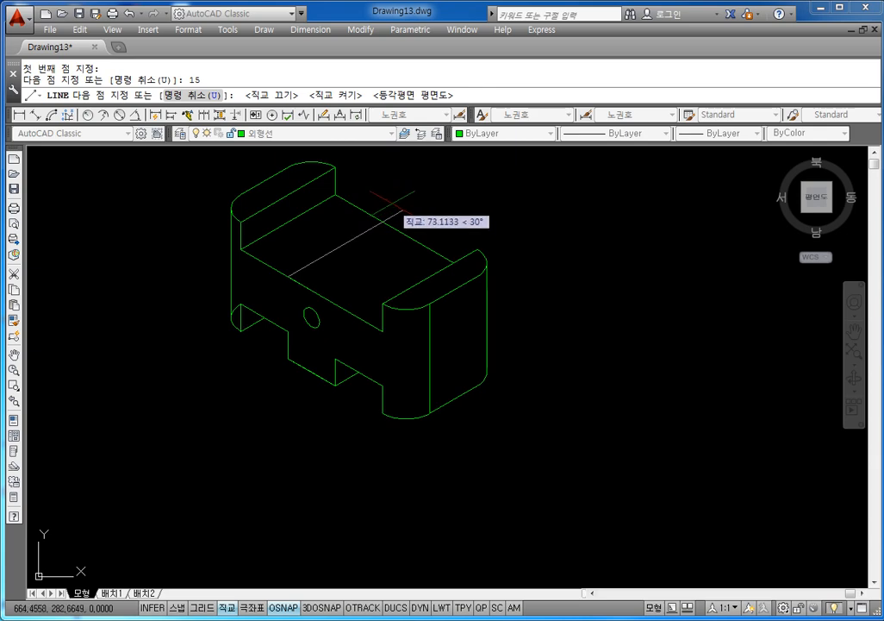
pyautogui.write('U')
pyautogui.press('Return')
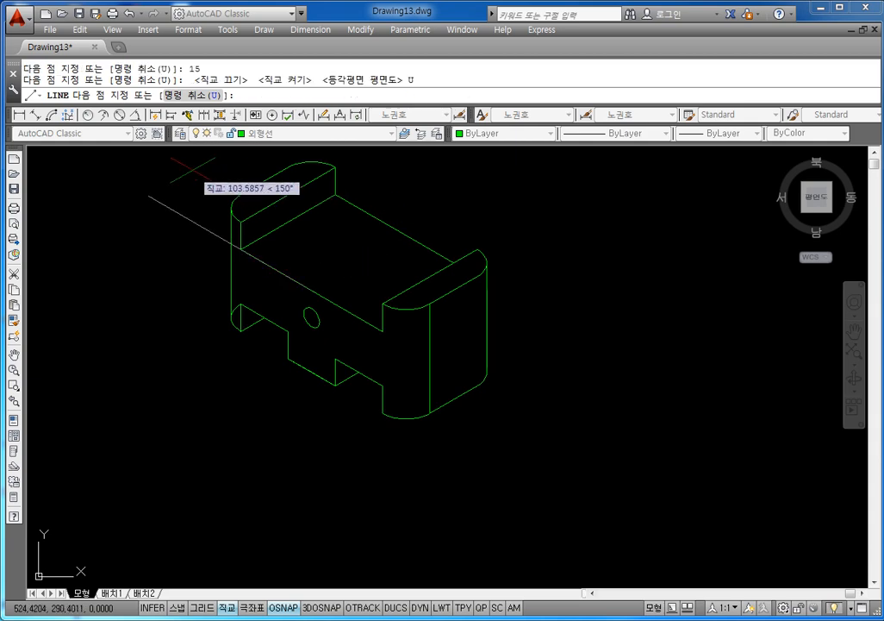
# Step: Draw the line 30 along the front edge toward the left block and 60 across the recess floor
pyautogui.write('30')
pyautogui.press('Return')
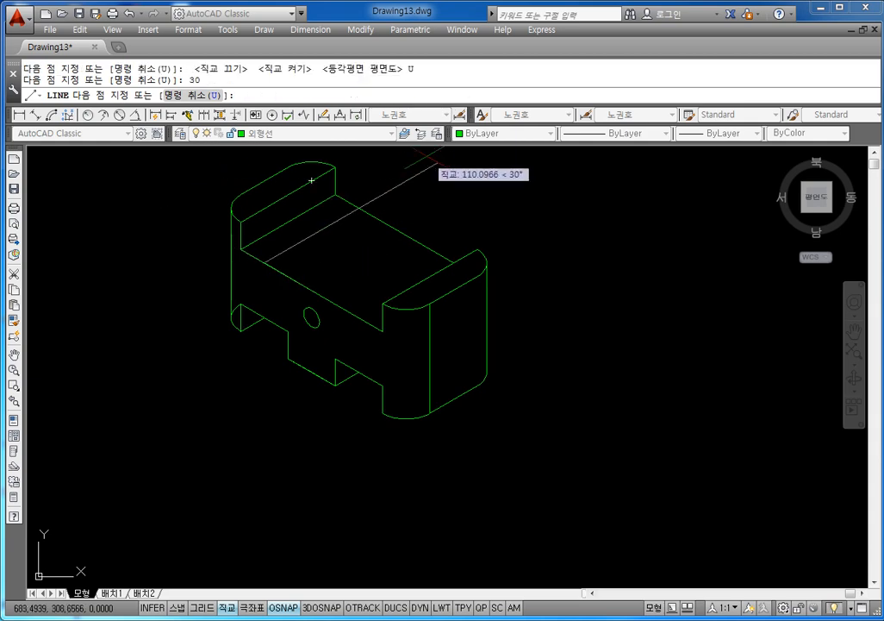
pyautogui.write('60')
pyautogui.press('Return')
pyautogui.press('Escape')
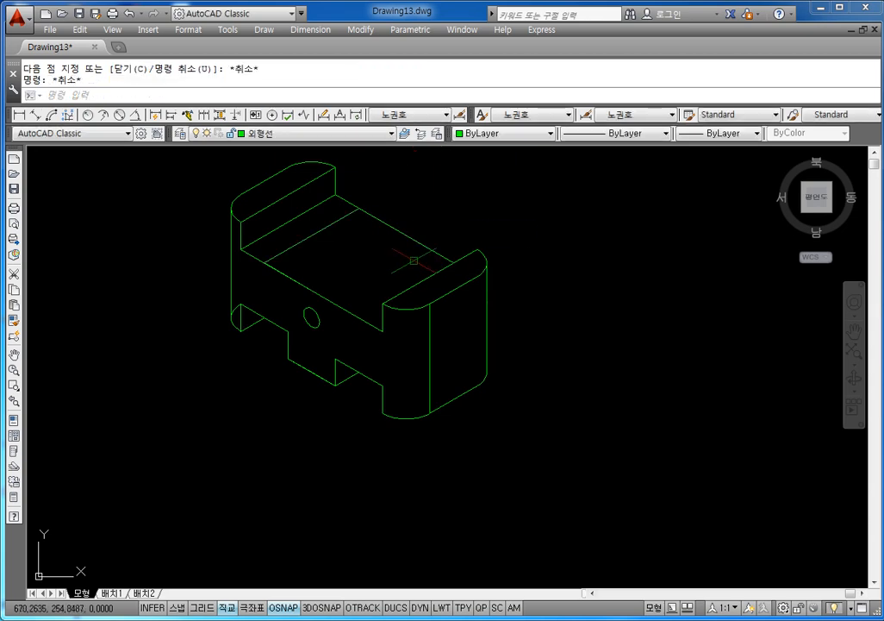
# Step: Draw a line from the front edge's midpoint, 30 toward the right block and 60 across the recess floor
pyautogui.press('Return')
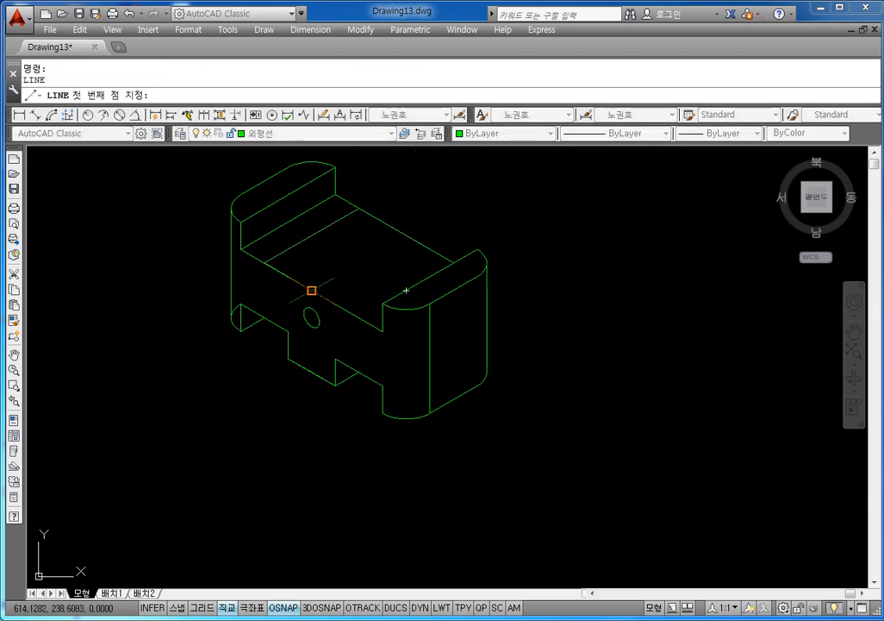
pyautogui.click(311, 290)
pyautogui.write('30')
pyautogui.press('Return')
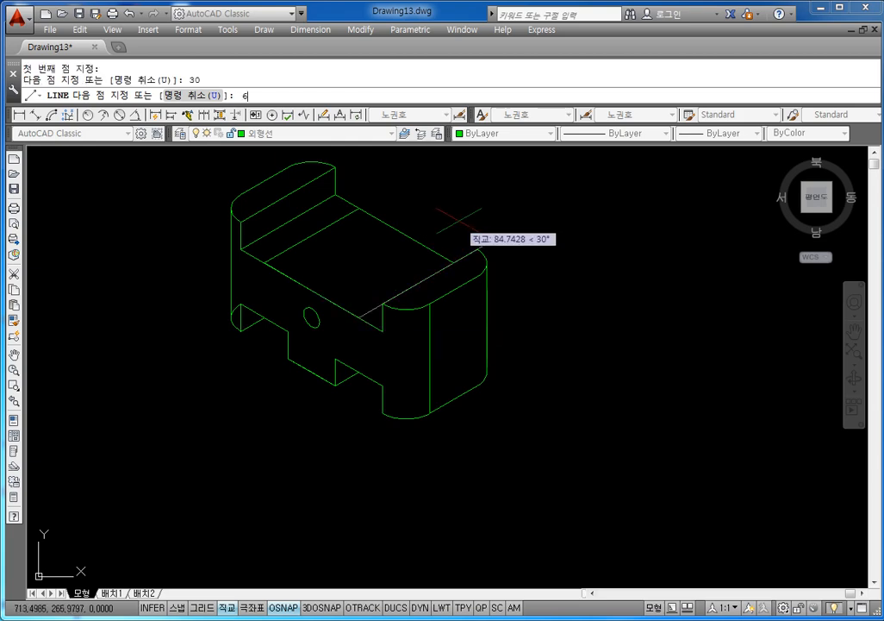
pyautogui.write('60')
pyautogui.press('Return')
pyautogui.press('Escape')
pyautogui.press('Escape')
pyautogui.press('Escape')
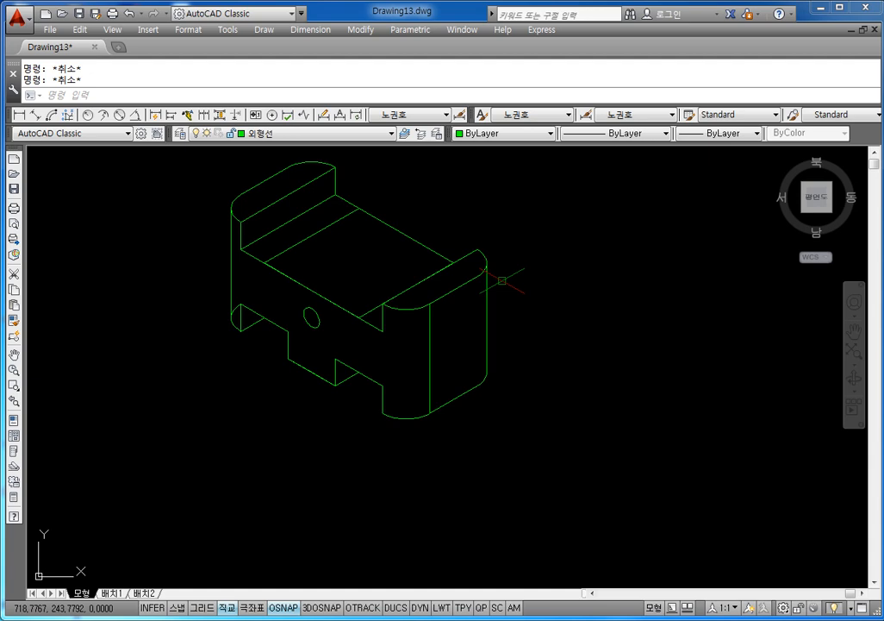
pyautogui.press('F1')
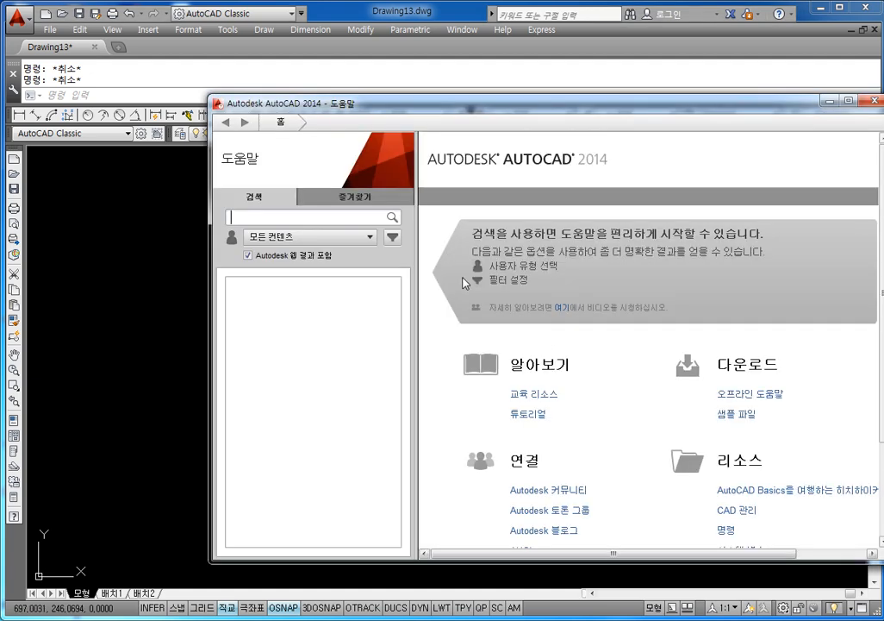
pyautogui.click(874, 101)
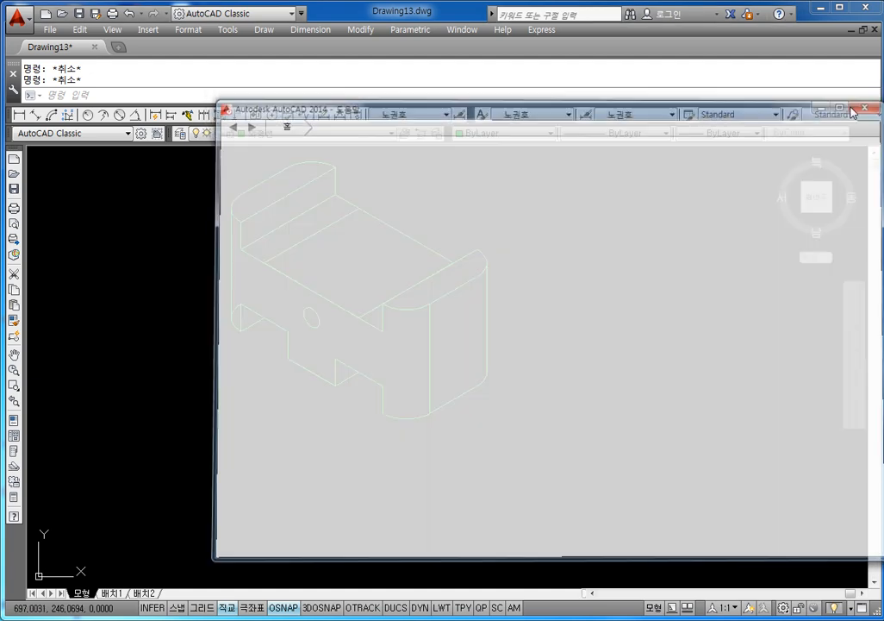
# Step: Draw a line from the left cross line's midpoint, 15 toward the front and 30 back along it
pyautogui.write('l')
pyautogui.press('Return')
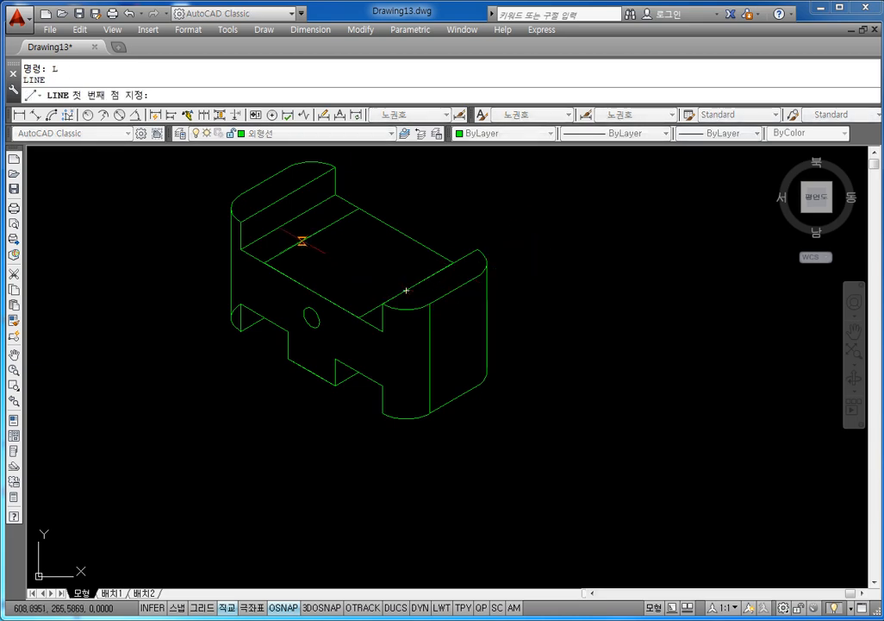
pyautogui.click(312, 236)
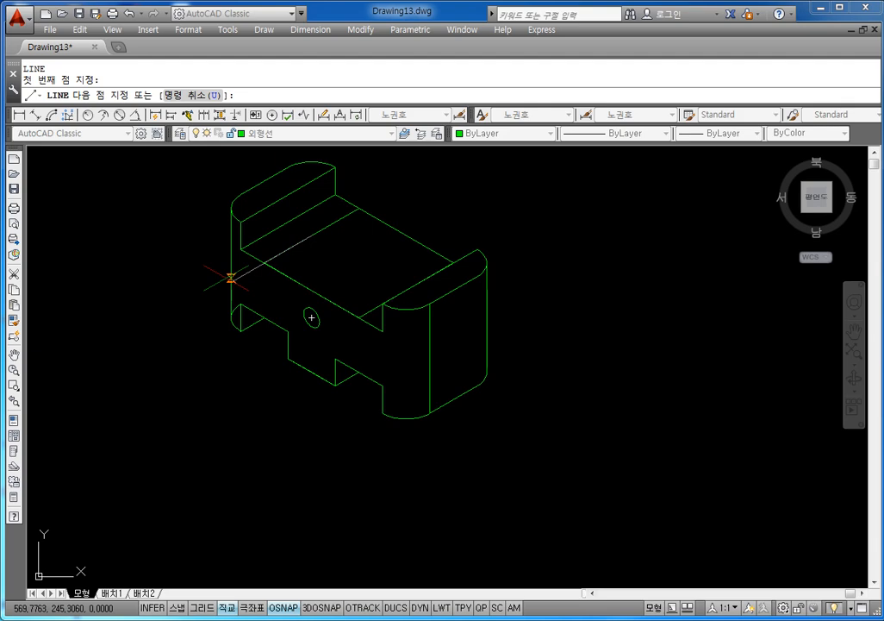
pyautogui.write('15')
pyautogui.press('Return')
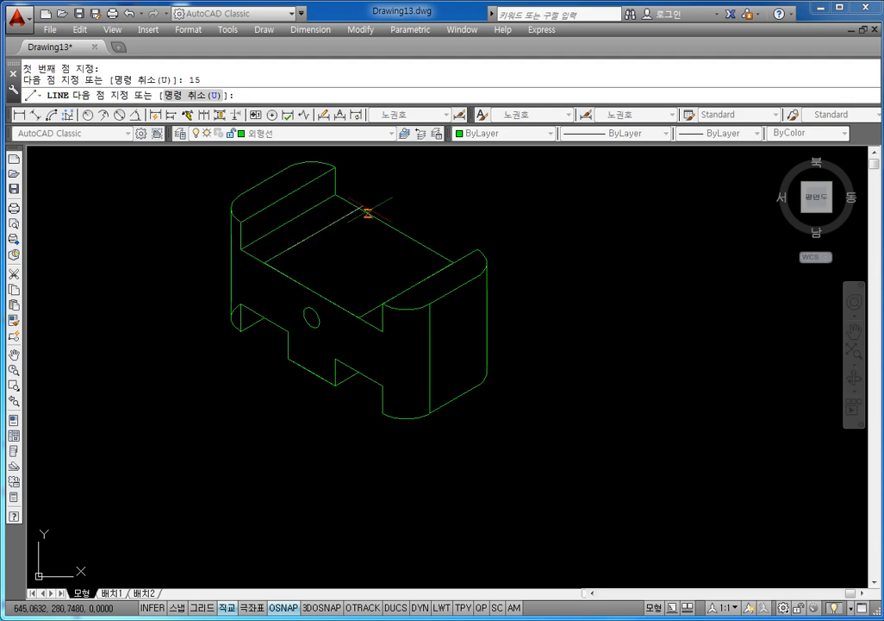
pyautogui.write('30')
pyautogui.press('Return')
pyautogui.press('Escape')
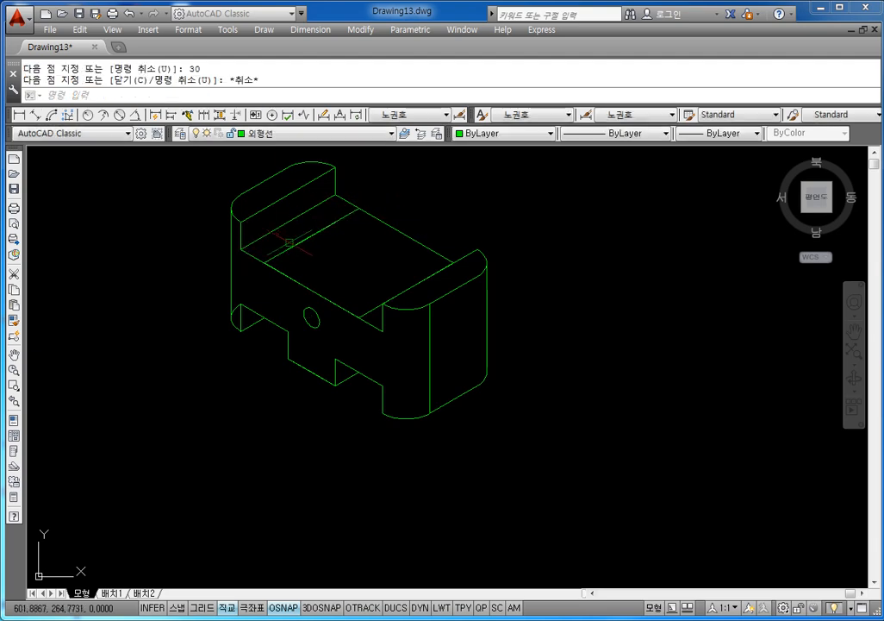
pyautogui.press('Escape')
# Step: Delete the 60-long left cross line on the recess floor
pyautogui.click(274, 256)
pyautogui.press('Delete')
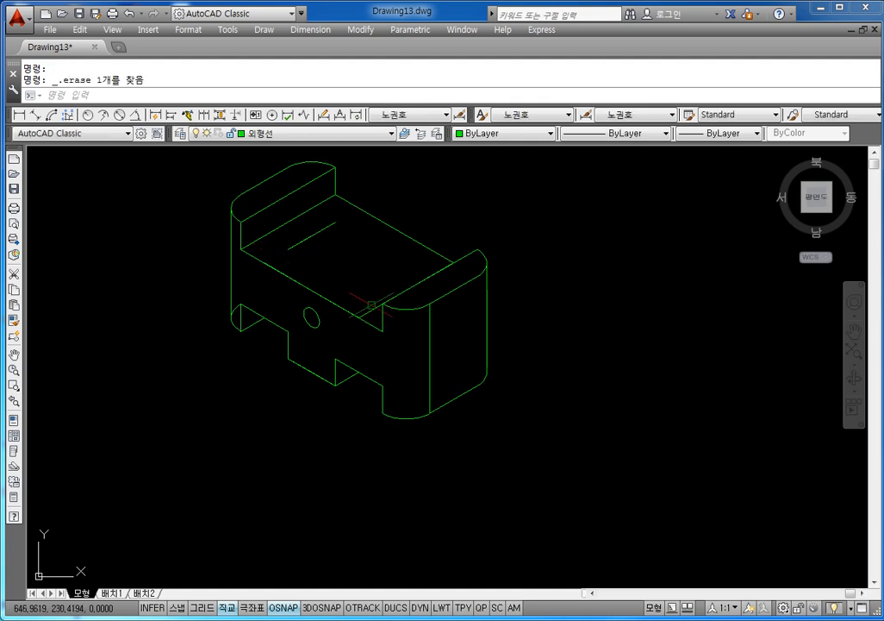
pyautogui.press('Escape')
pyautogui.press('Escape')
# Step: Draw a line from the right cross line's front end, 15 and a further 30 along it toward the back
pyautogui.write('L')
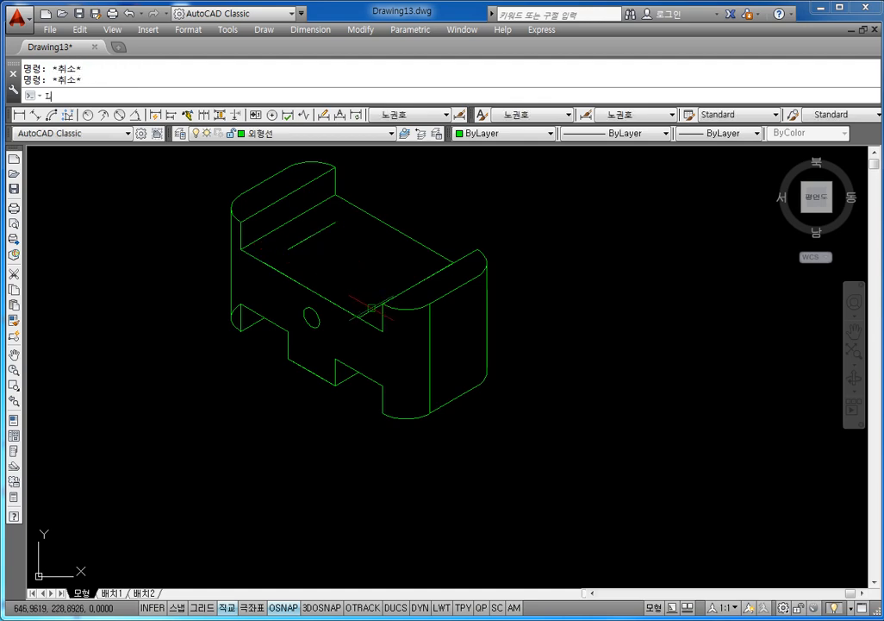
pyautogui.press('Return')
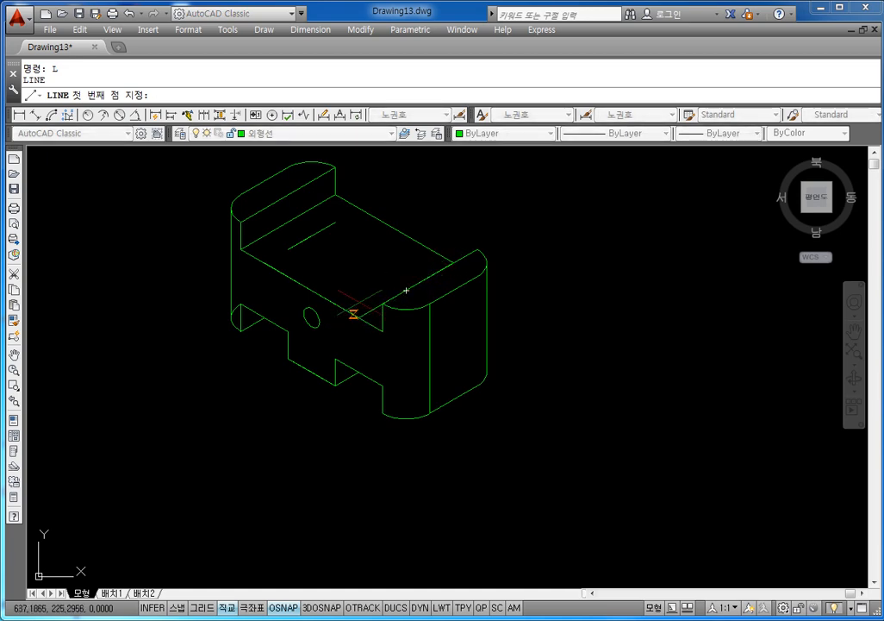
pyautogui.click(358, 317)
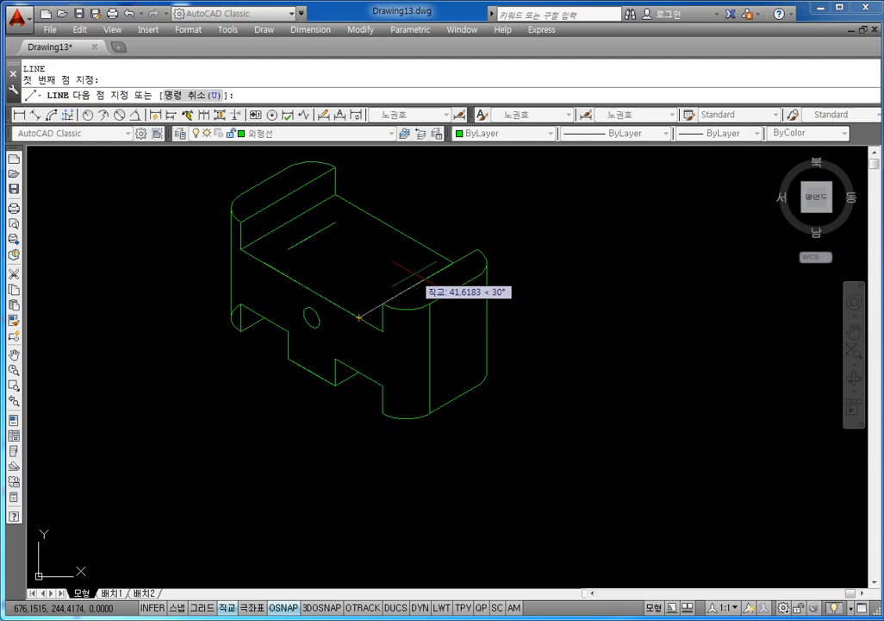
pyautogui.press('Return')
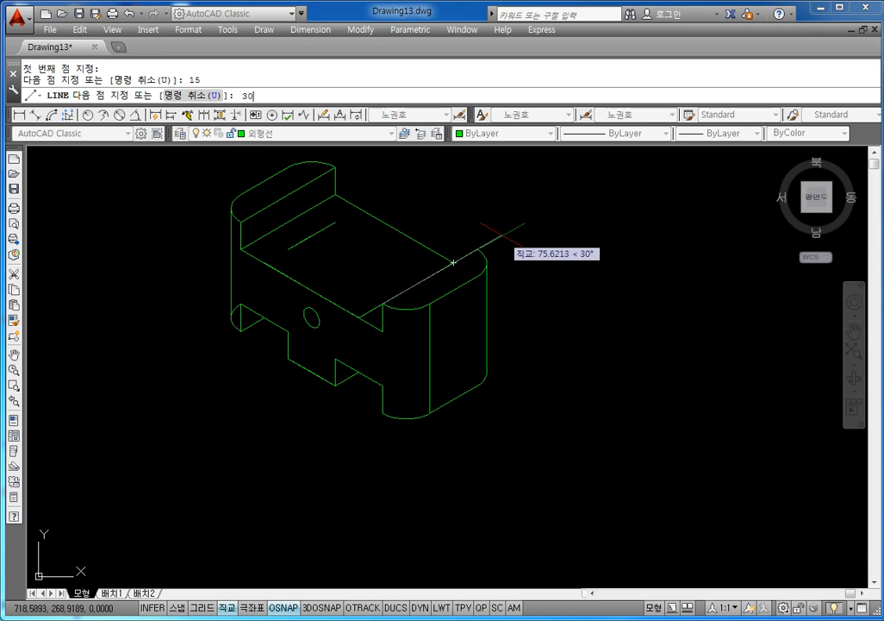
pyautogui.write('30')
pyautogui.press('Return')
pyautogui.press('Escape')
pyautogui.press('Escape')
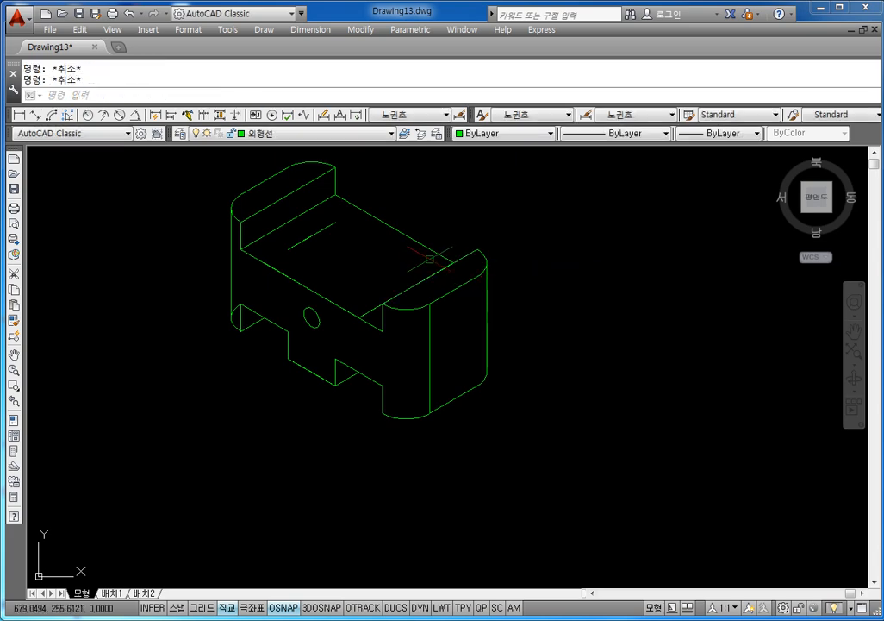
# Step: Delete the 15-long segment and the 60-long right cross line beside the right block
pyautogui.click(376, 307)
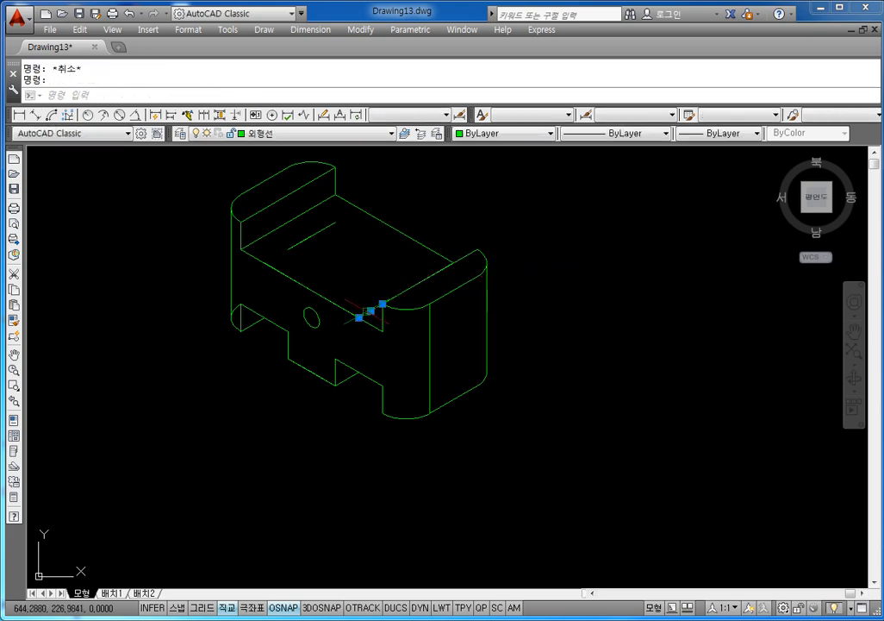
pyautogui.press('Delete')
pyautogui.click(405, 289)
pyautogui.press('Delete')
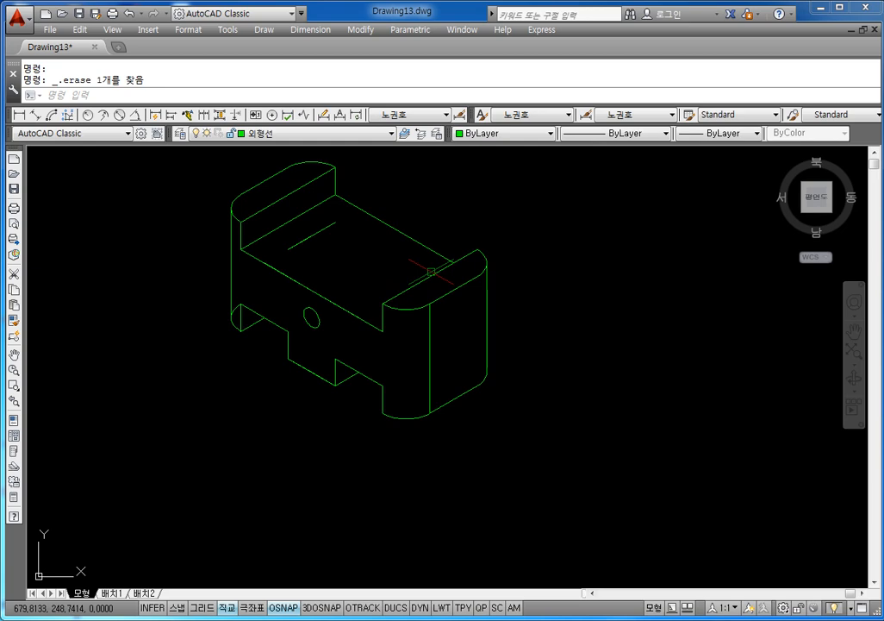
pyautogui.press('Escape')
pyautogui.press('Escape')
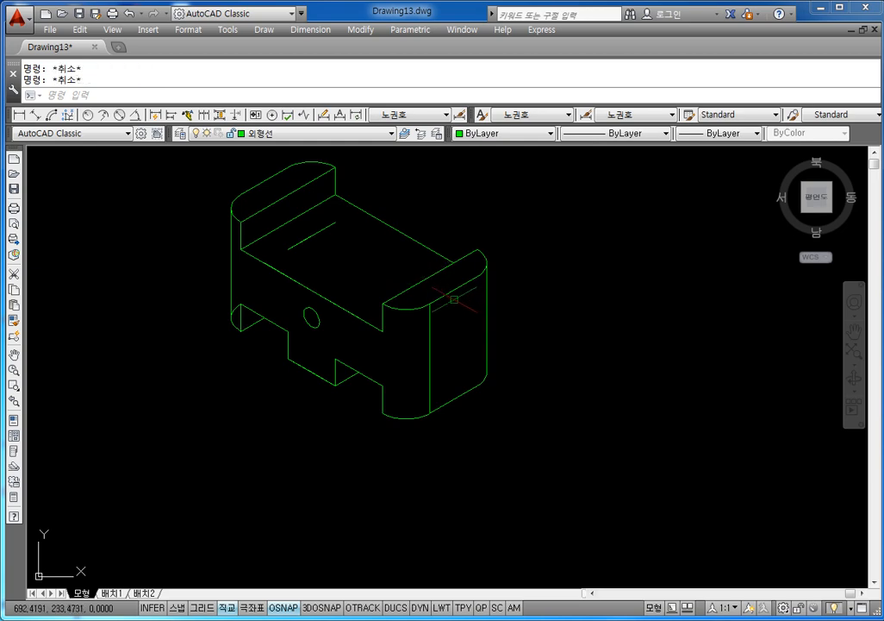
# Step: Draw an isometric circle of radius 5 centred on the front end of the left construction line on the recess floor
pyautogui.write('EL')
pyautogui.press('Return')
pyautogui.write('I')
pyautogui.press('Return')
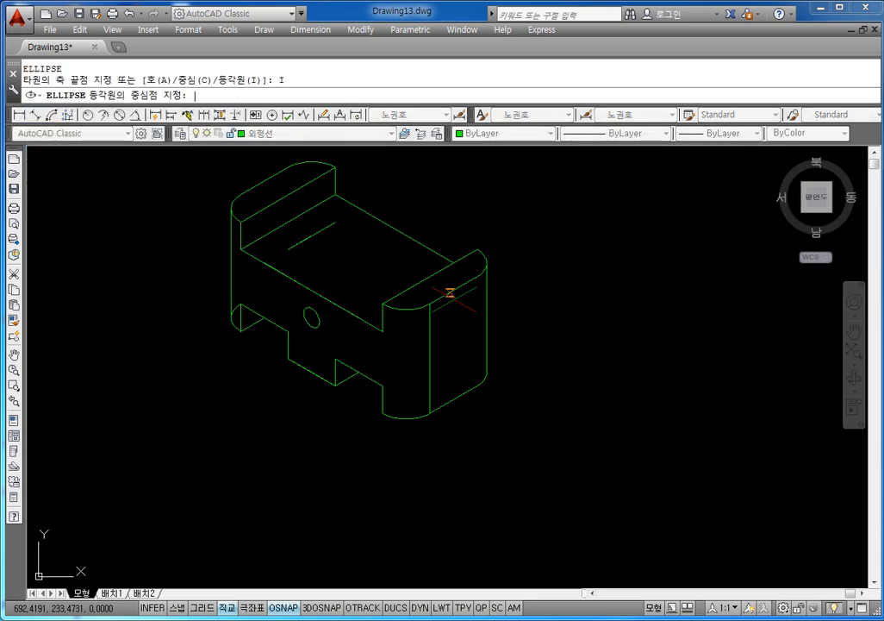
pyautogui.click(288, 248)
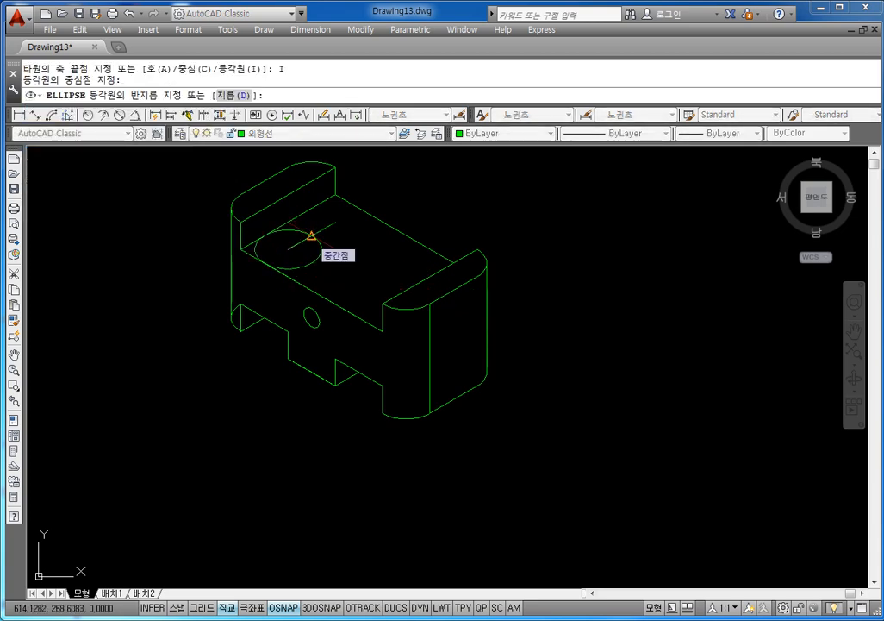
pyautogui.write('5')
pyautogui.press('Return')
pyautogui.press('Escape')
pyautogui.press('Escape')
# Step: Copy the radius 5 isometric circle from its centre to the back end of the construction line
pyautogui.write('C')
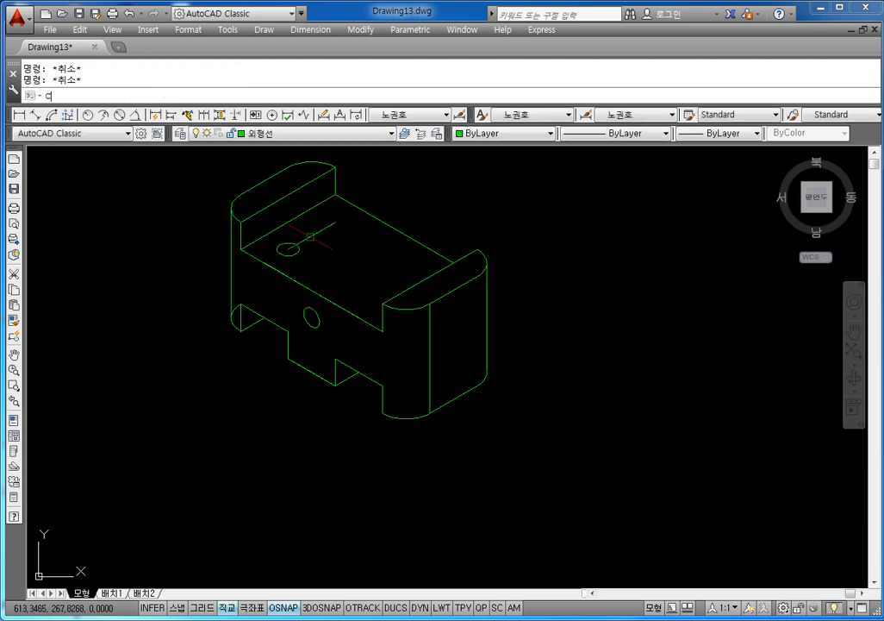
pyautogui.write('O')
pyautogui.press('Return')
pyautogui.click(288, 244)
pyautogui.press('Return')
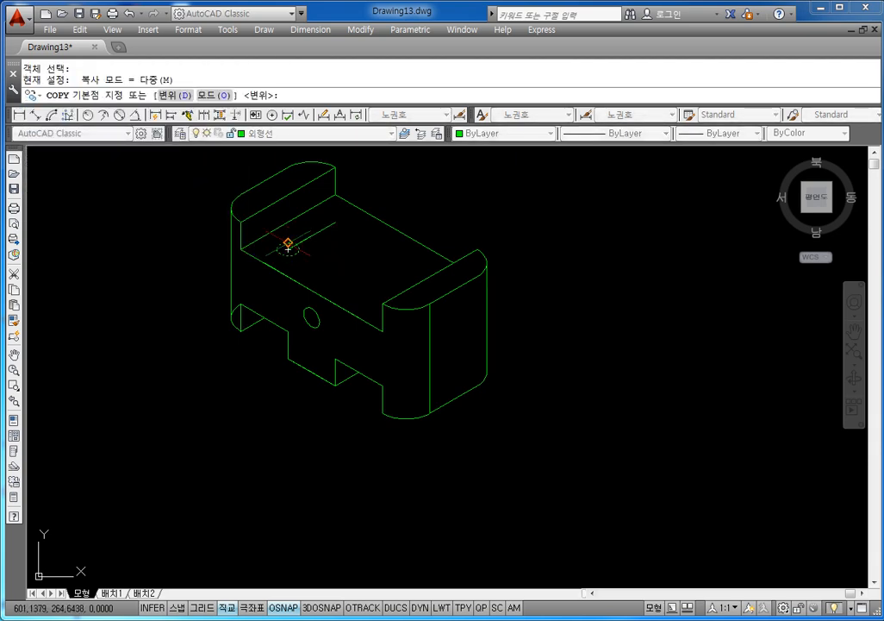
pyautogui.click(288, 248)
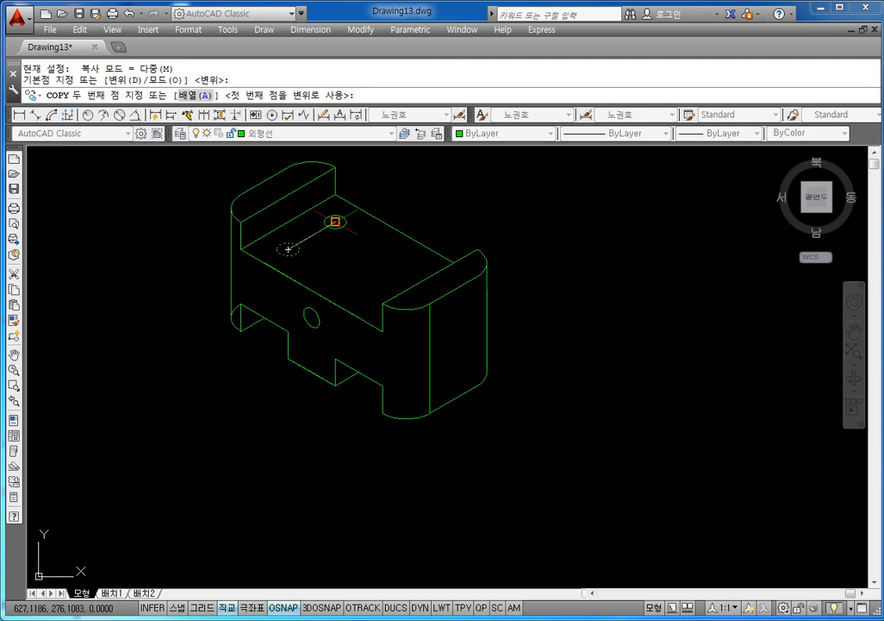
pyautogui.click(335, 222)
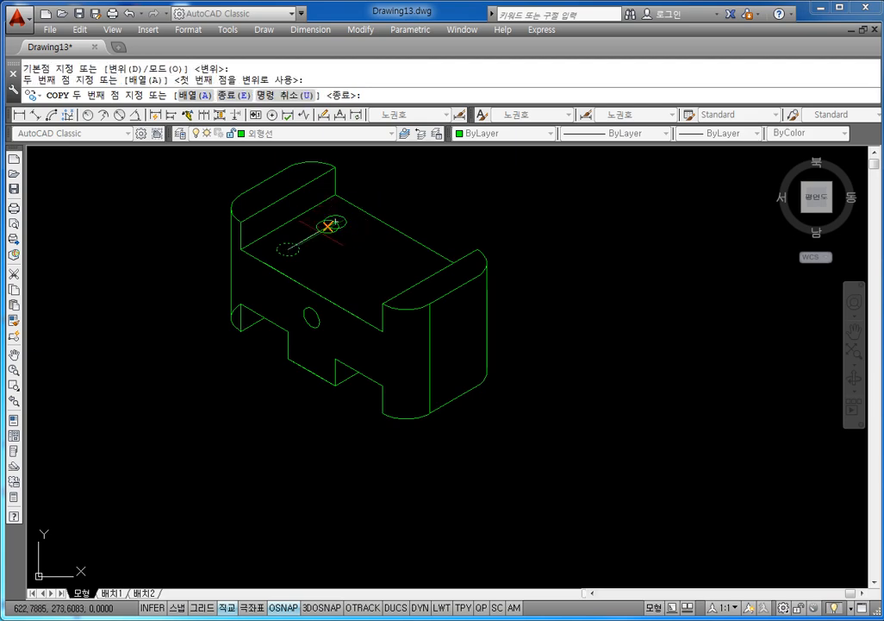
pyautogui.press('Escape')
# Step: Delete the two construction line segments between the two circles on the recess floor
pyautogui.click(320, 230)
pyautogui.press('Delete')
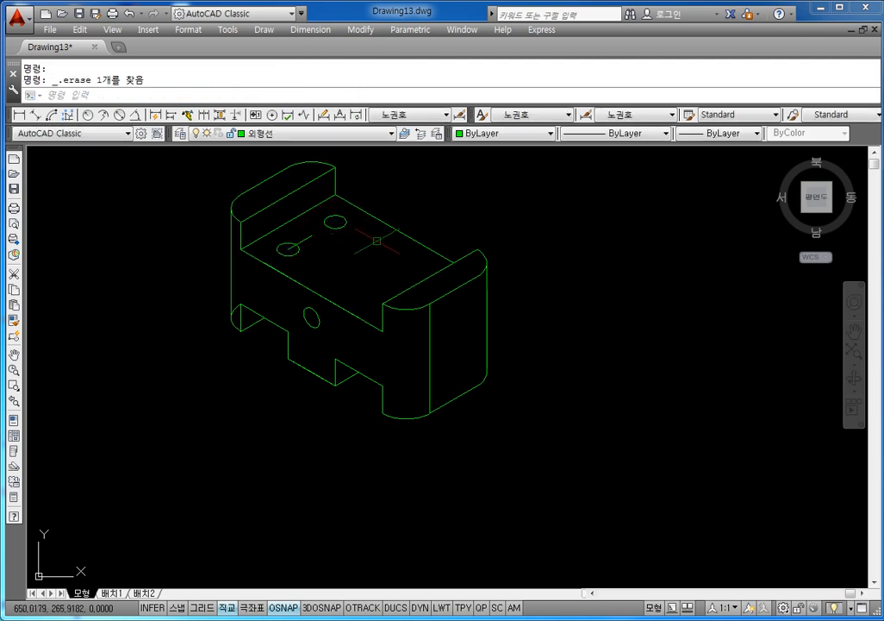
pyautogui.press('Escape')
pyautogui.click(301, 241)
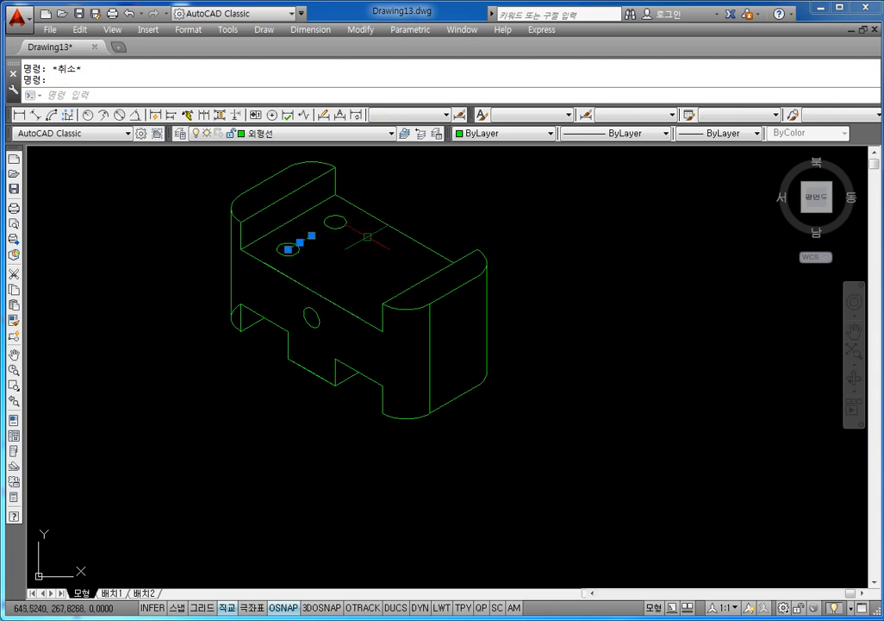
pyautogui.press('Delete')
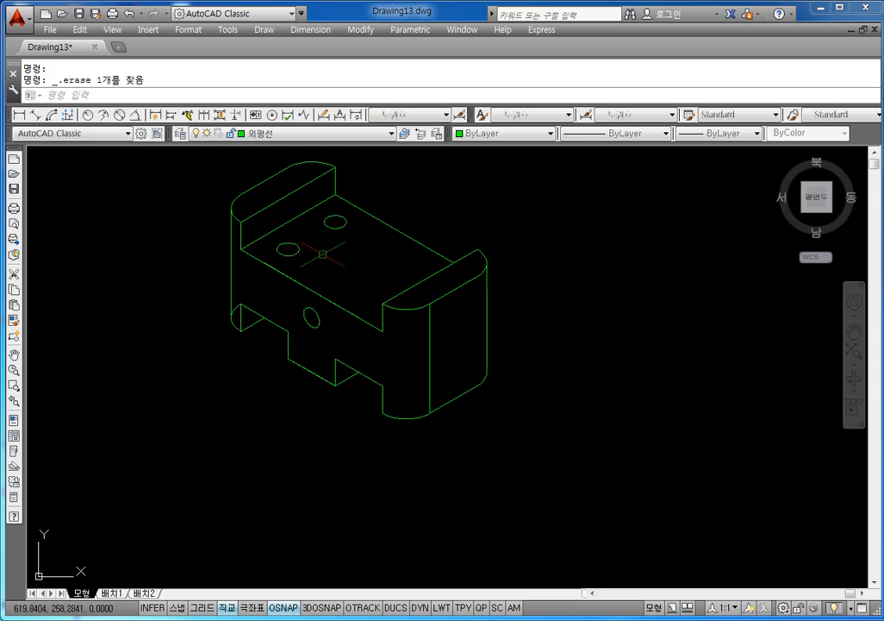
# Step: Copy both recess-floor circles 60 toward the right end block, excluding the floor's left edge line from the selection
pyautogui.press('Escape')
pyautogui.press('Escape')
pyautogui.write('co')
pyautogui.press('Return')
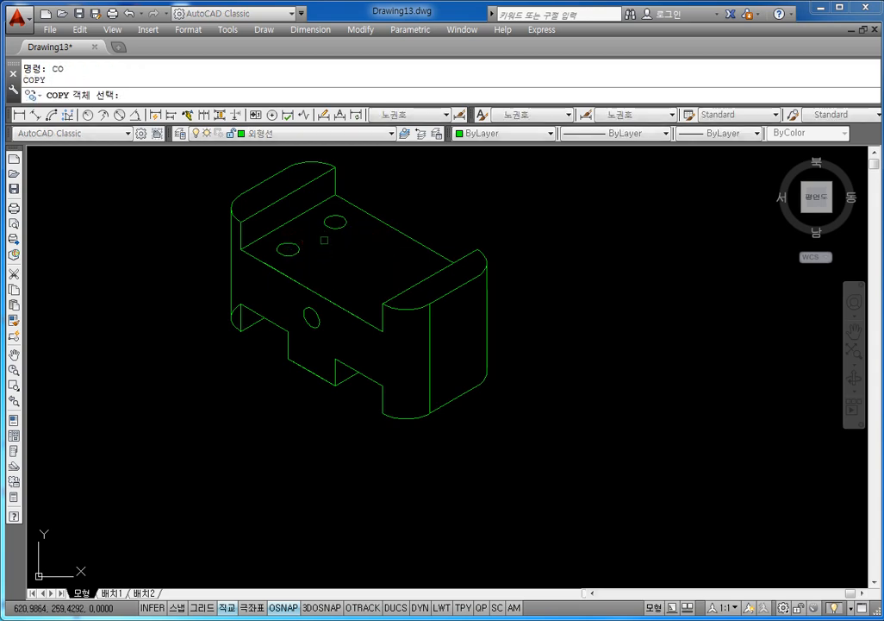
pyautogui.click(346, 253)
pyautogui.click(287, 206)
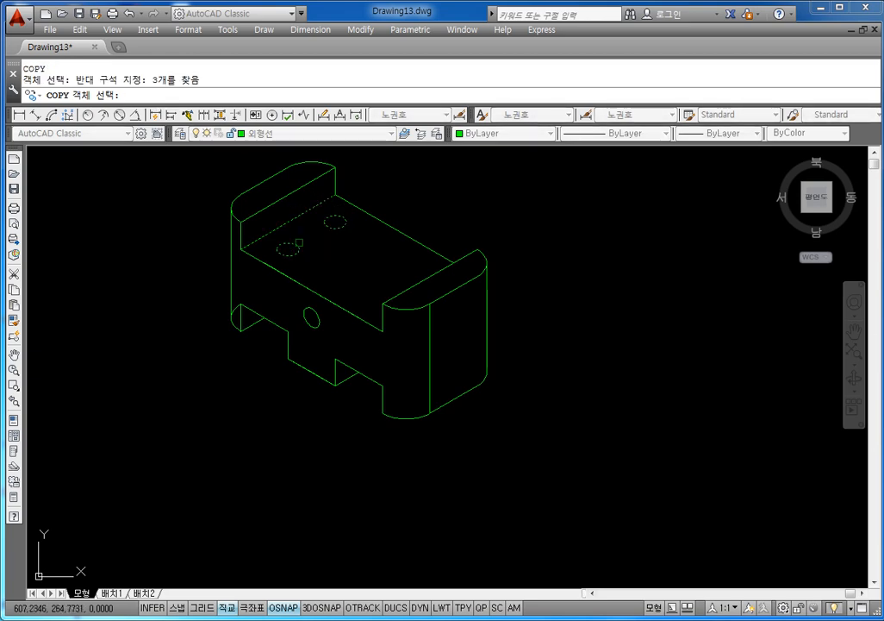
pyautogui.click(305, 217)
pyautogui.keyDown('shift'); pyautogui.click(305, 215); pyautogui.keyUp('shift')
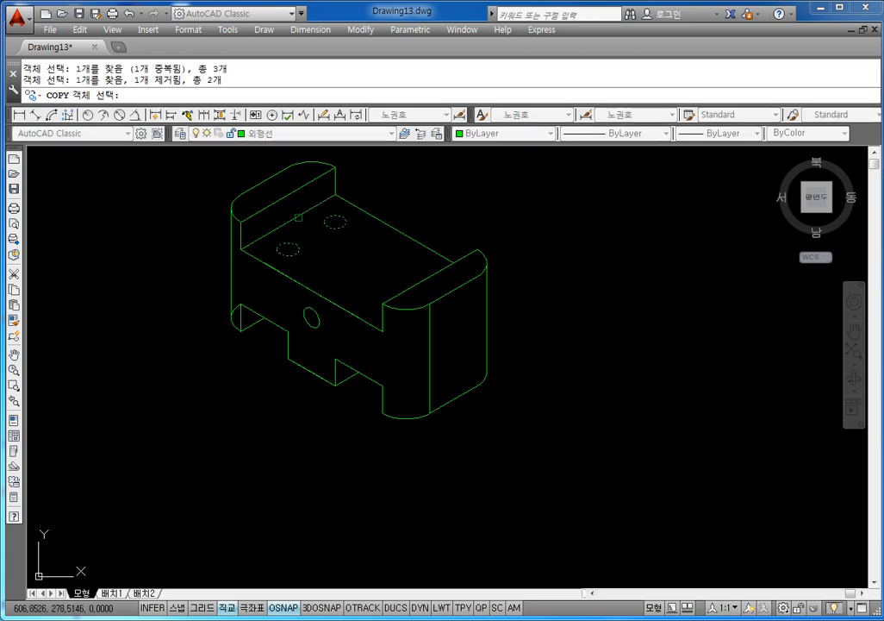
pyautogui.press('Return')
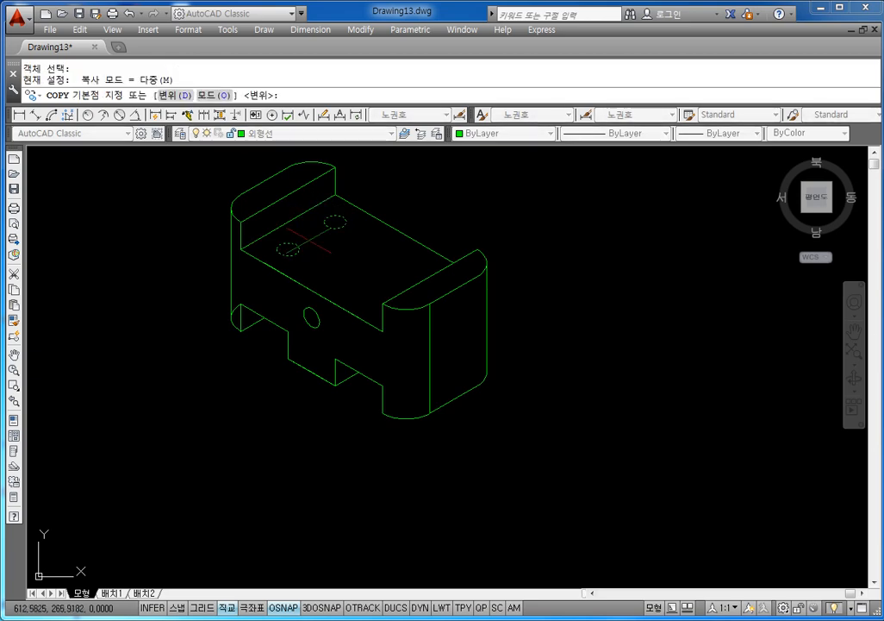
pyautogui.click(288, 249)
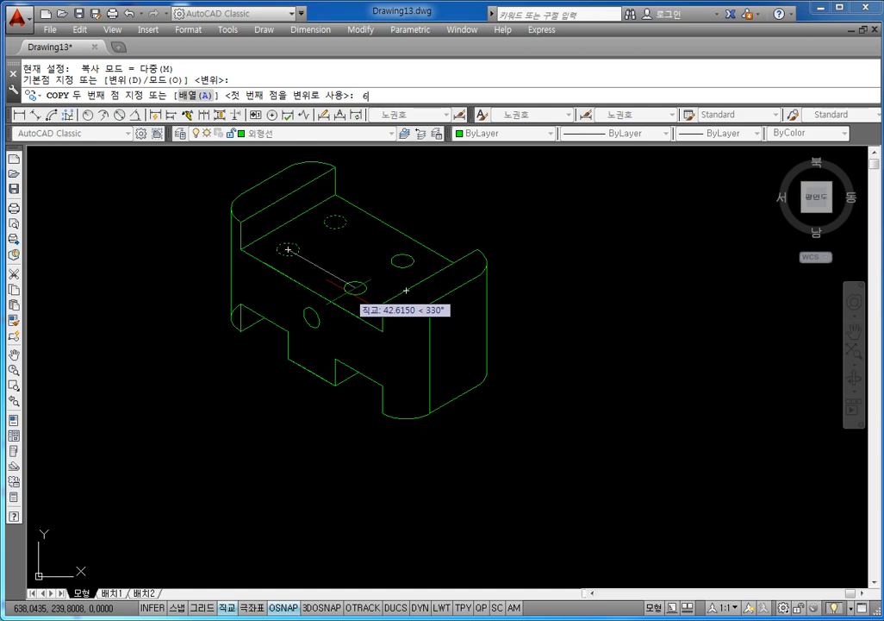
pyautogui.write('0')
pyautogui.press('Return')
pyautogui.press('Escape')
pyautogui.press('Escape')
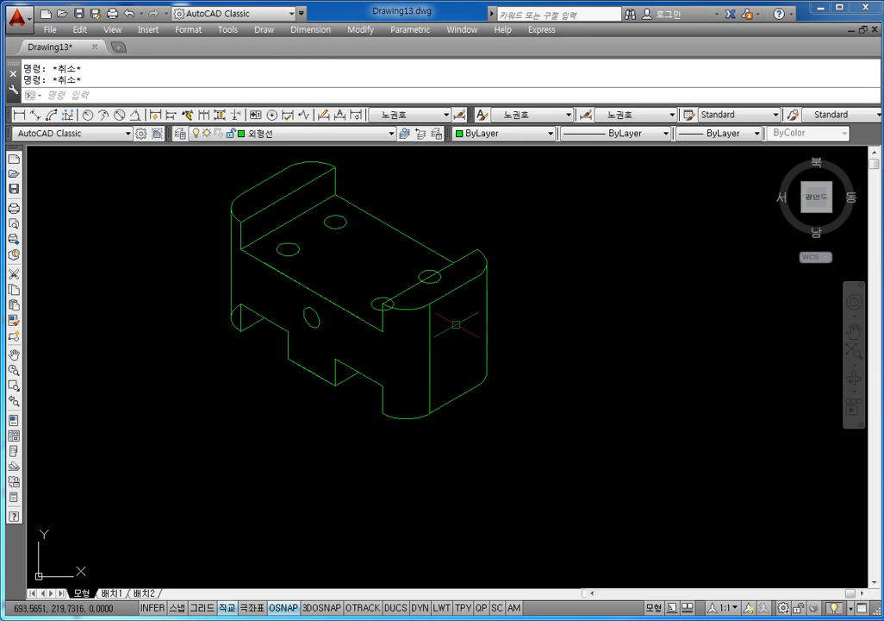
# Step: Trim the portions of the two copied circles that are hidden behind the right end block
pyautogui.write('tr')
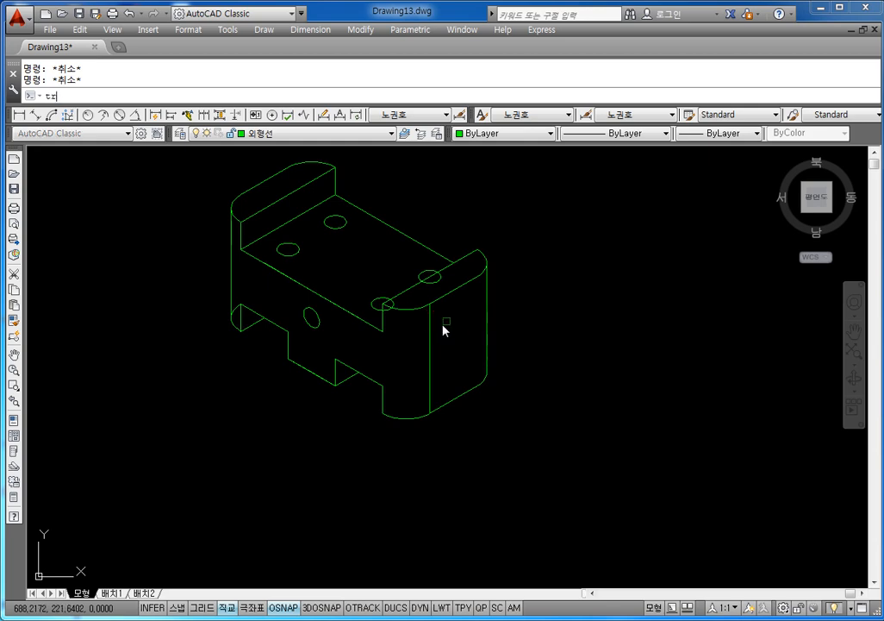
pyautogui.press('Return')
pyautogui.scroll(4, 383, 301)
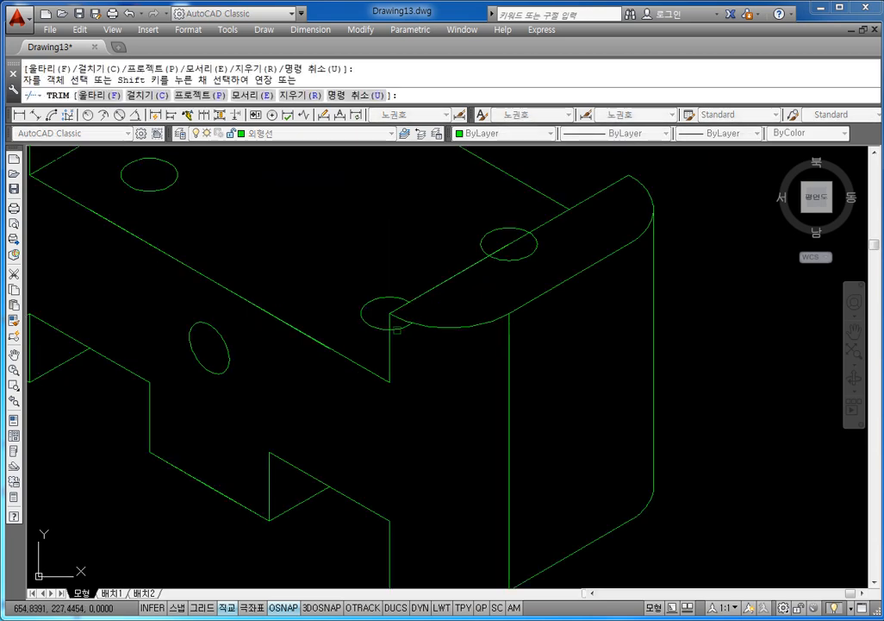
pyautogui.scroll(-6, 399, 248)
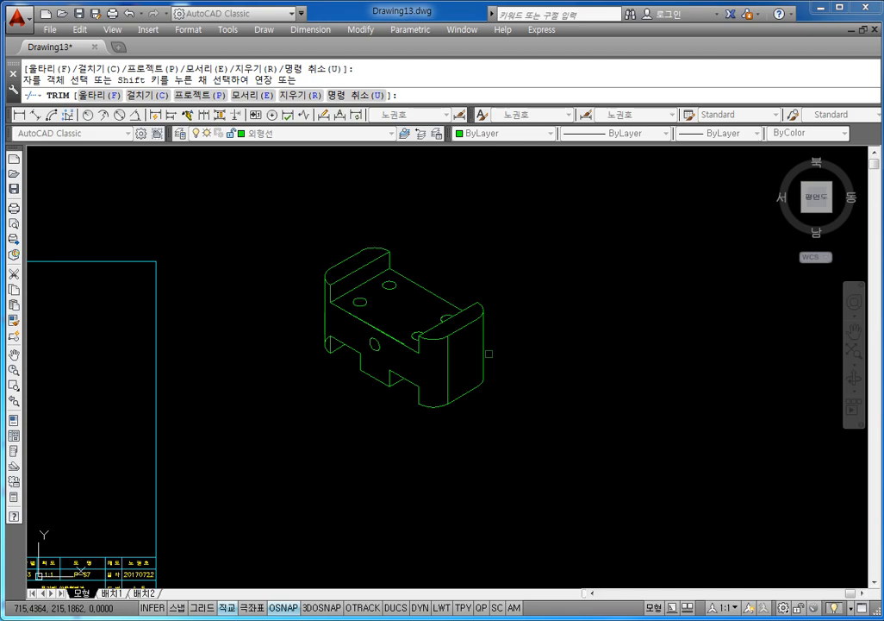
pyautogui.middleClick(399, 305)
pyautogui.middleClick(399, 305)
pyautogui.scroll(-3, 487, 328)
pyautogui.moveTo(489, 328); pyautogui.dragTo(419, 321, button='middle')
pyautogui.moveTo(529, 326); pyautogui.dragTo(394, 326, button='middle')
pyautogui.press('Escape')
pyautogui.moveTo(495, 302); pyautogui.dragTo(449, 346, button='middle')
pyautogui.press('Escape')
pyautogui.press('Escape')
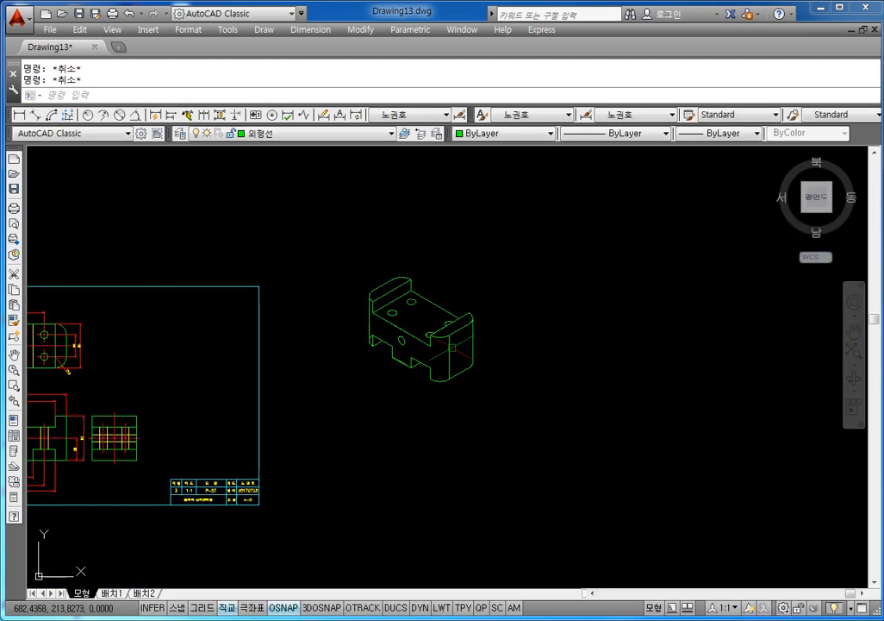
# Step: Scale the entire isometric view by a factor of 0.7
pyautogui.write('sc')
pyautogui.press('Return')
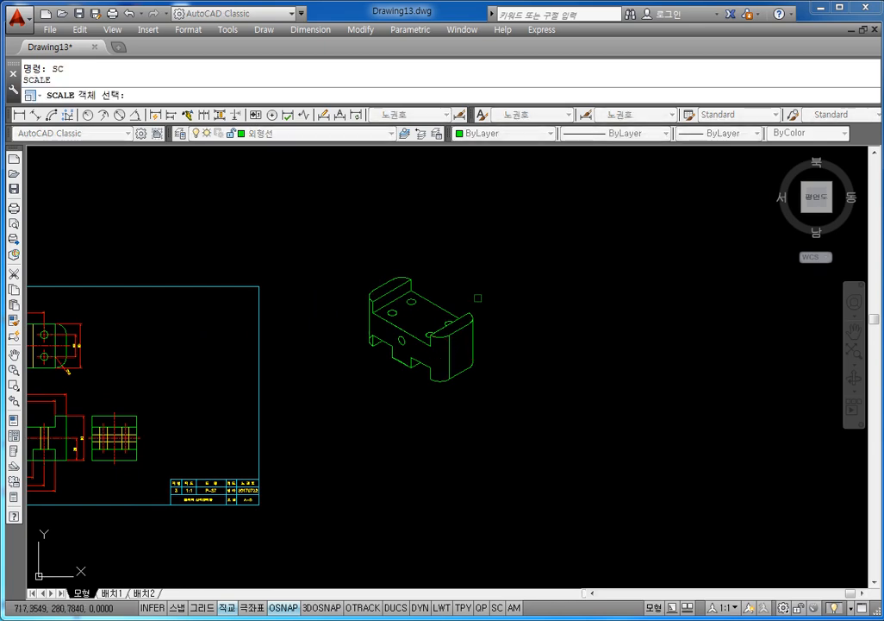
pyautogui.click(518, 241)
pyautogui.click(341, 439)
pyautogui.press('Return')
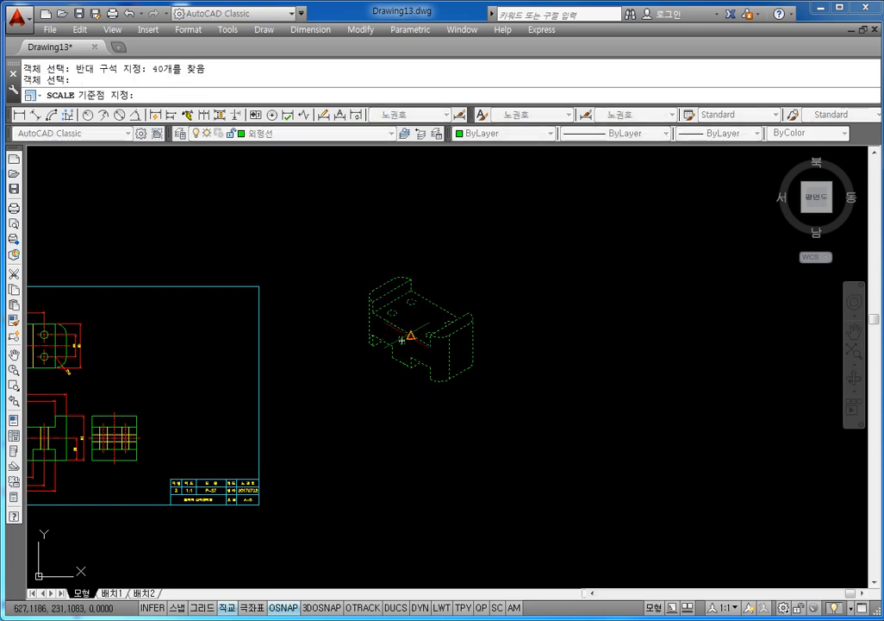
pyautogui.click(401, 330)
pyautogui.write('0.7')
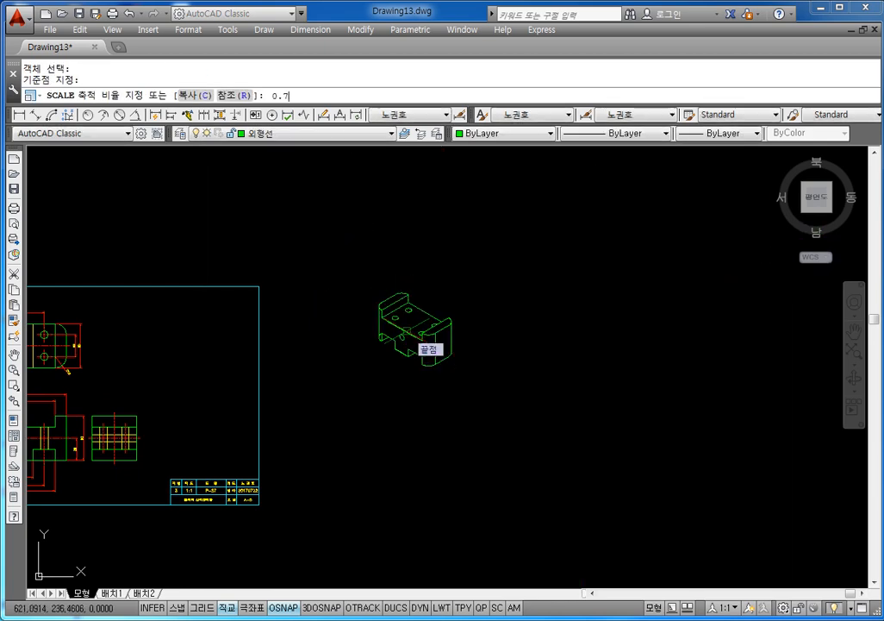
pyautogui.press('Return')
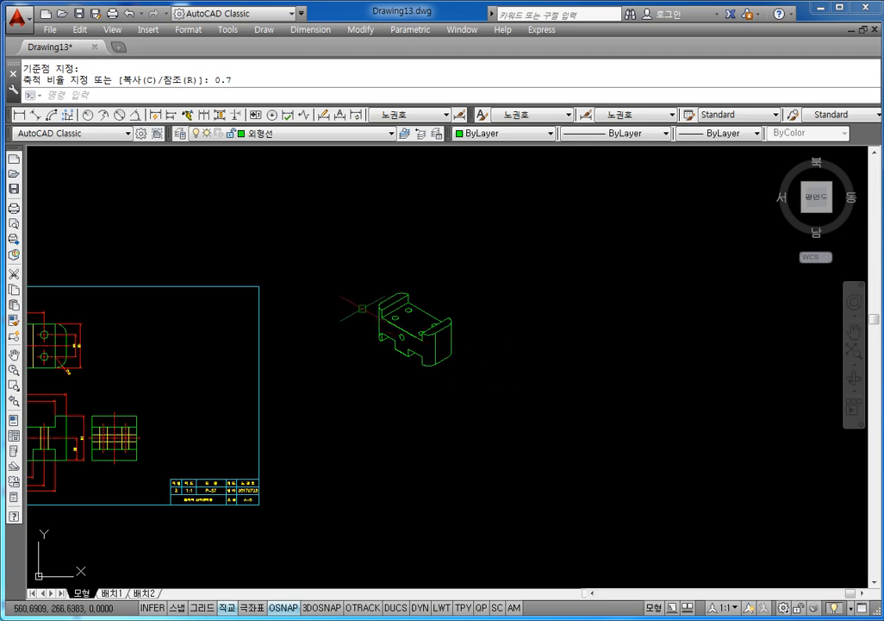
# Step: Move the isometric view, with ortho off, into the empty area of the drawing sheet beside the plan view
pyautogui.scroll(5, 418, 320)
pyautogui.scroll(-4, 423, 323)
pyautogui.moveTo(335, 262); pyautogui.dragTo(358, 236, button='middle')
pyautogui.press('Escape')
pyautogui.press('Escape')
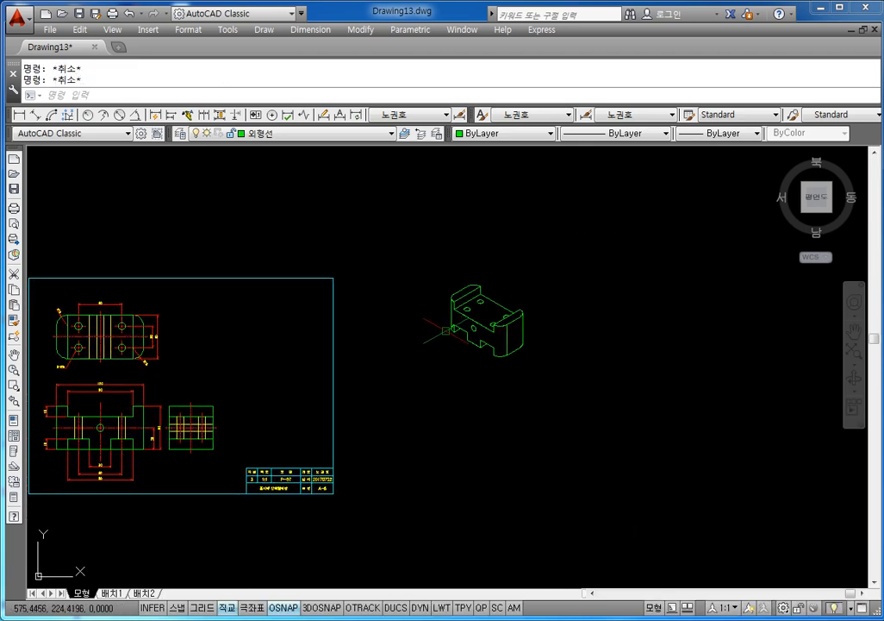
pyautogui.write('m')
pyautogui.press('Return')
pyautogui.click(566, 268)
pyautogui.click(386, 407)
pyautogui.press('Return')
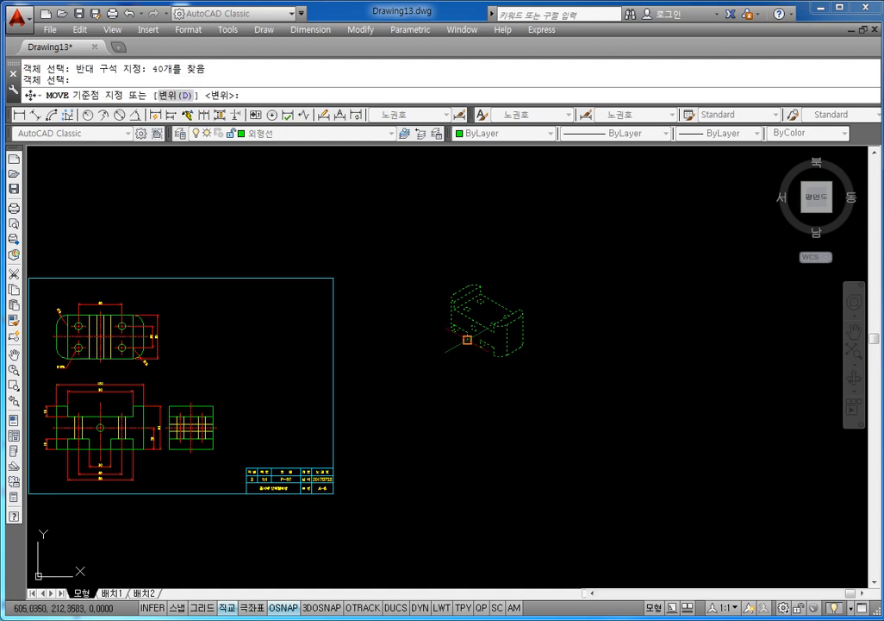
pyautogui.click(460, 328)
pyautogui.press('F8')
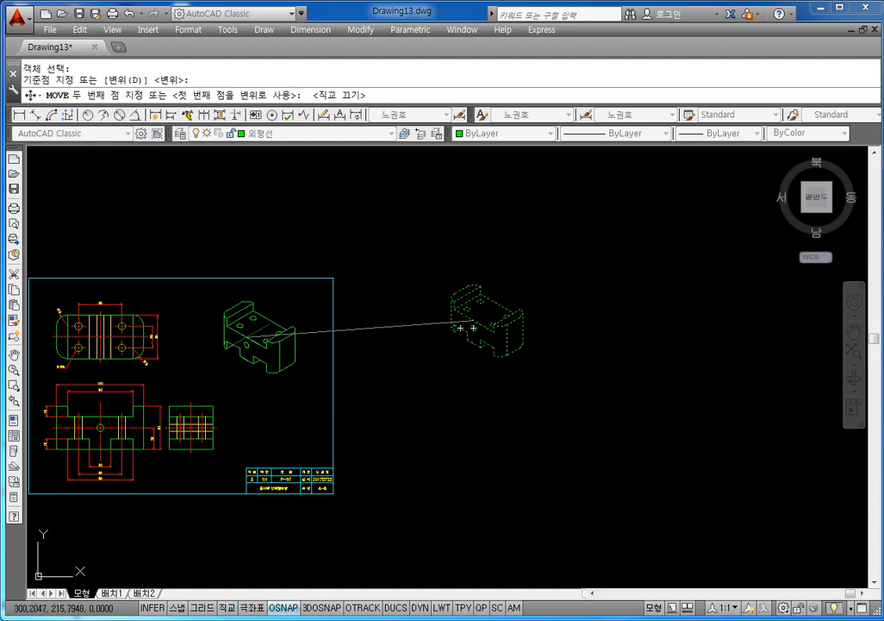
pyautogui.press('Escape')
pyautogui.press('Escape')
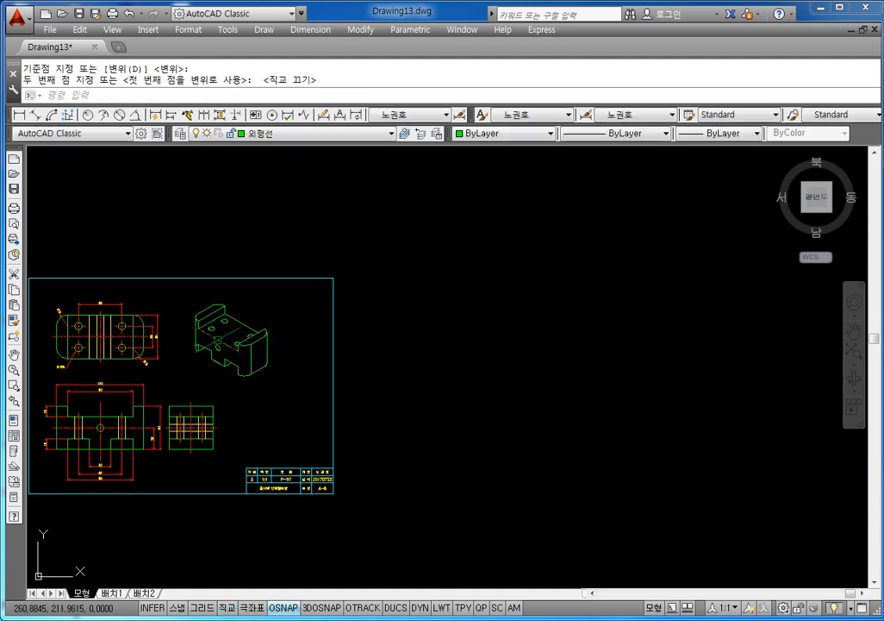
# Step: Zoom to the drawing's extents to review the complete sheet with all its views
pyautogui.moveTo(306, 376)
pyautogui.mouseDown(button='middle')
pyautogui.moveTo(484, 385)
pyautogui.moveTo(535, 365)
pyautogui.mouseUp(button='middle')
pyautogui.scroll(5, 450, 350)
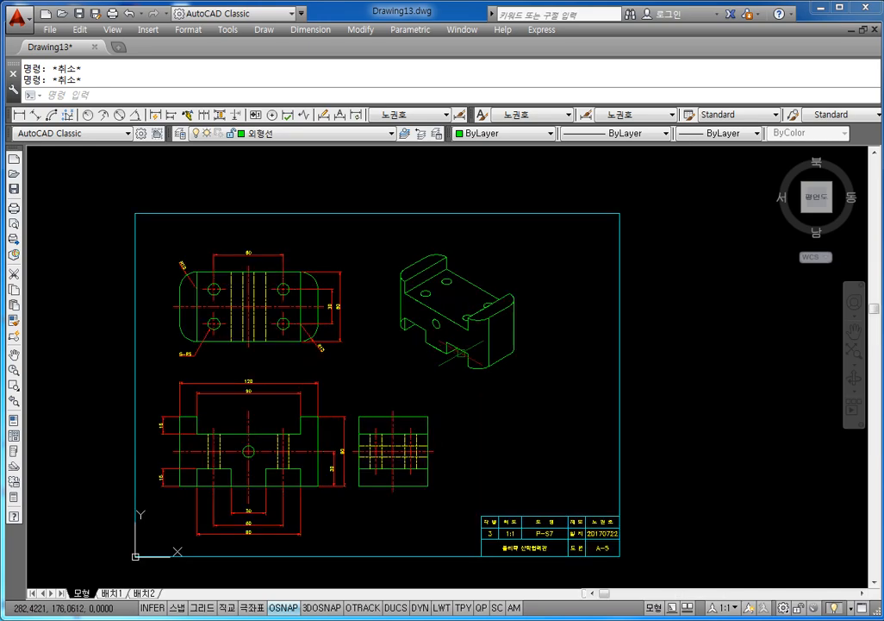
pyautogui.moveTo(450, 366); pyautogui.dragTo(529, 344, button='middle')
pyautogui.scroll(2, 529, 345)
pyautogui.middleClick(490, 359)
pyautogui.middleClick(490, 359)
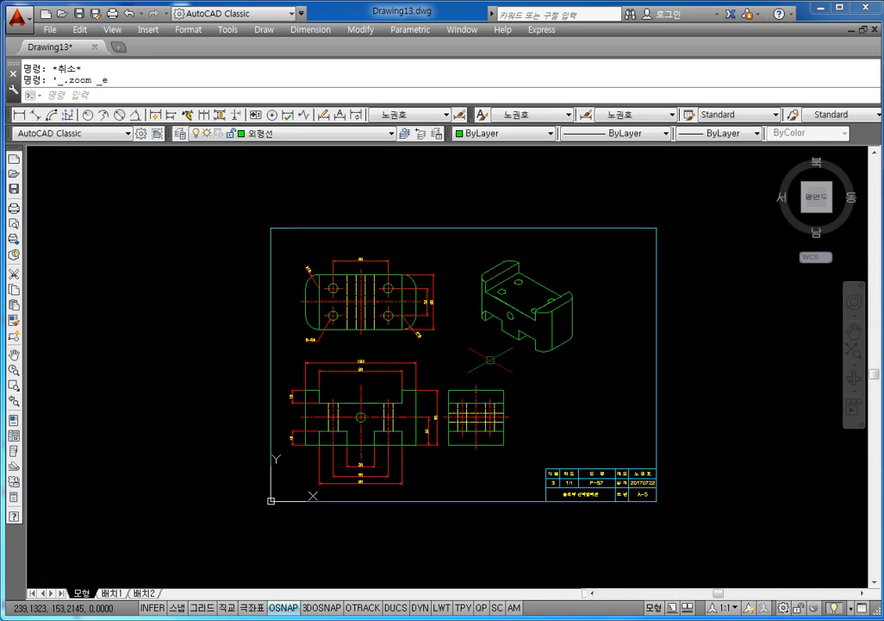